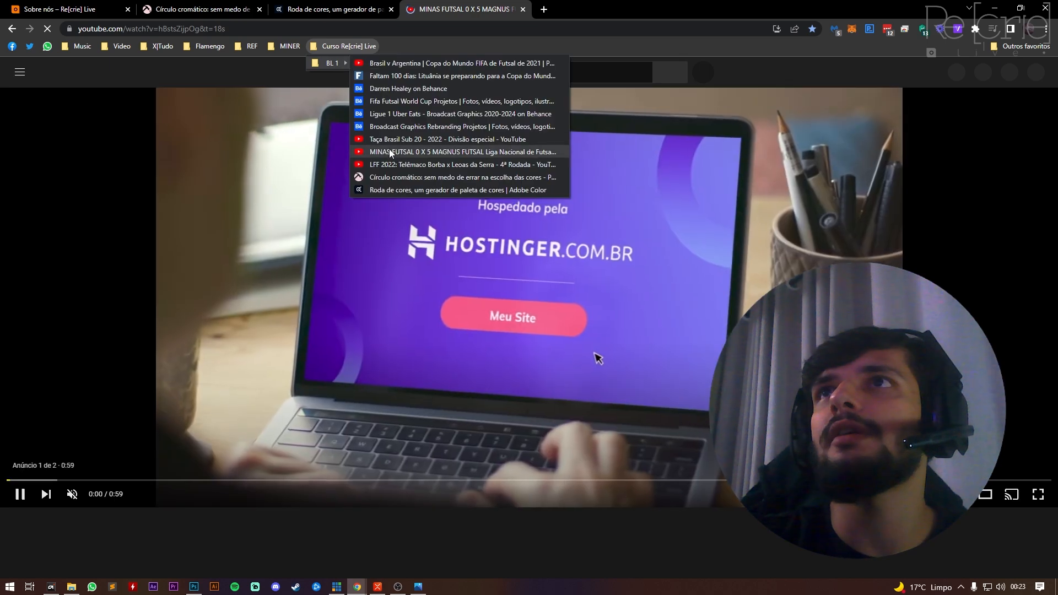
Step: Open the bookmarked video "LFF 2022: Telêmaco Borba x Leoas da Serra", pause it and go to the pre-match graphic at 8:05
click(379, 162)
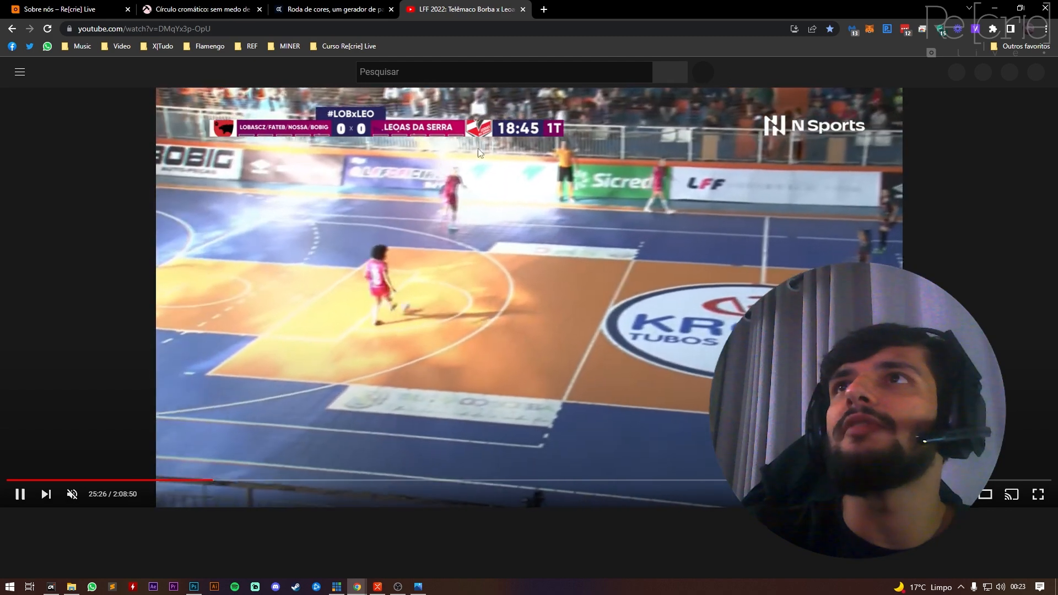
click(19, 503)
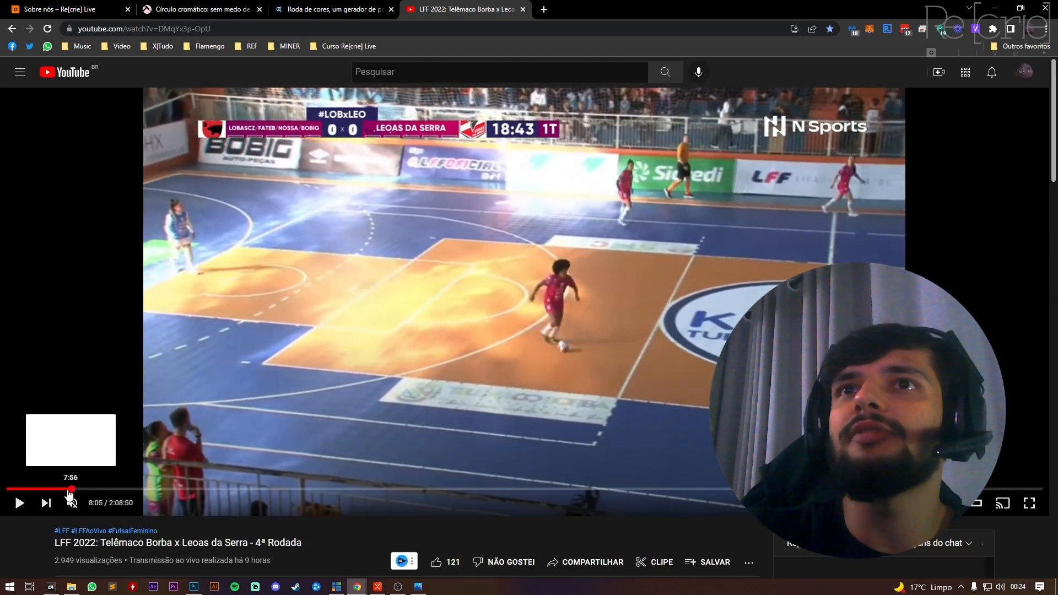
click(73, 490)
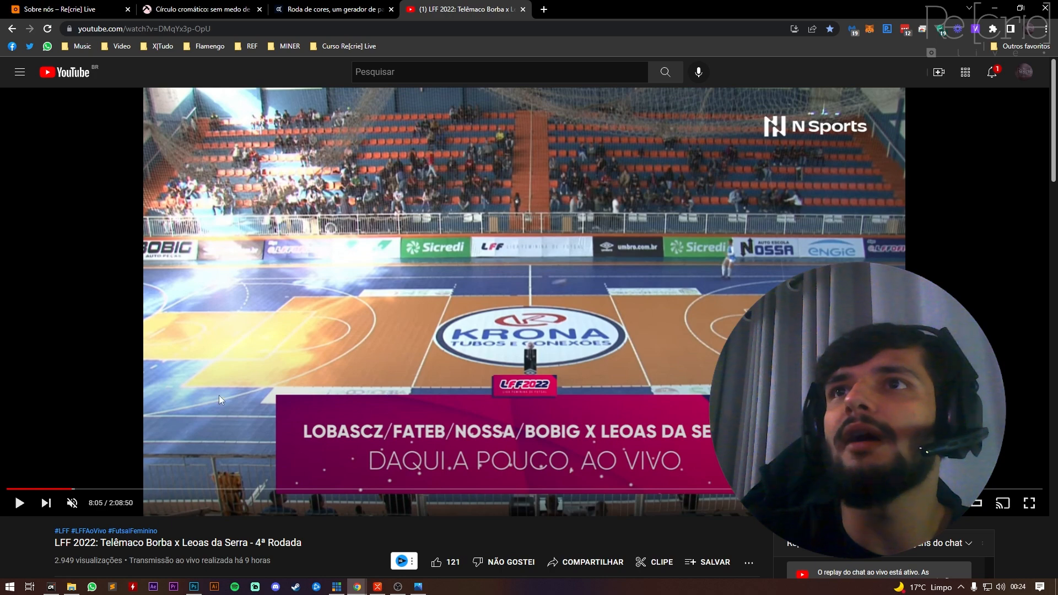
Step: Look through the match video at 42:27 and 47:35, pausing where the scoreboard overlay is shown
click(348, 489)
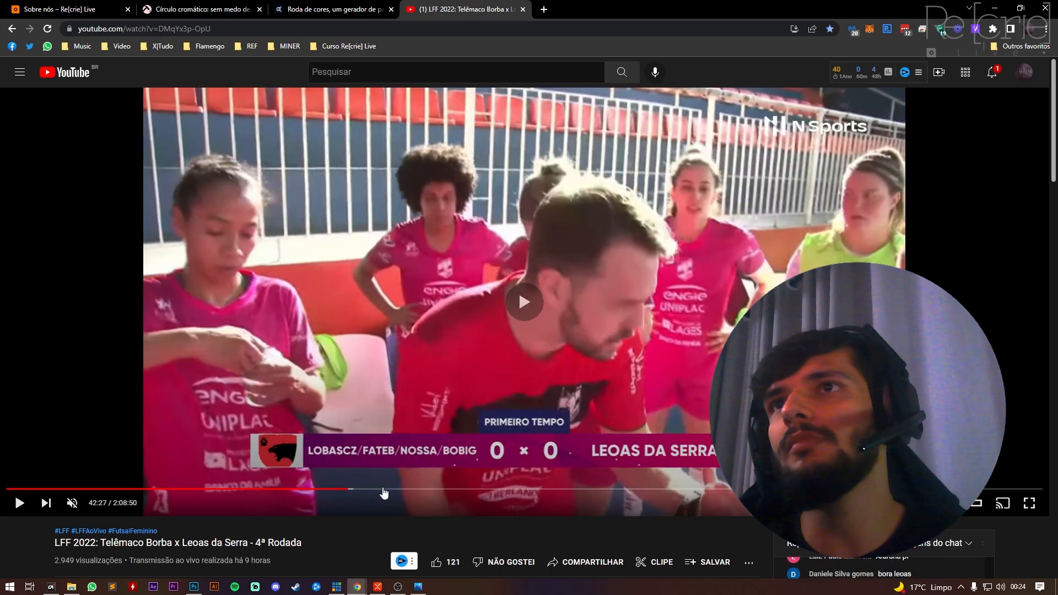
click(388, 490)
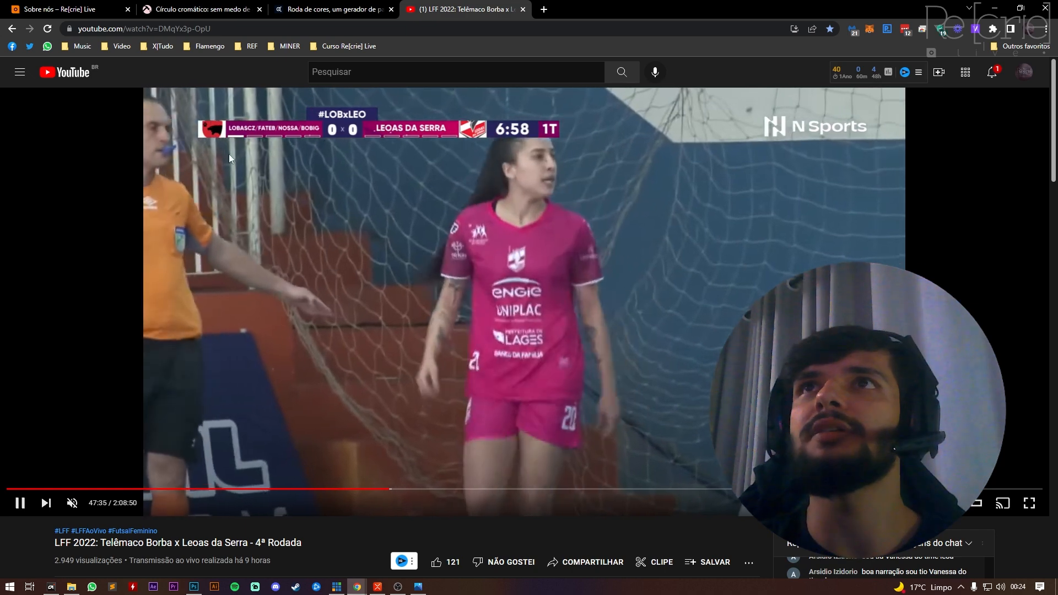
click(235, 137)
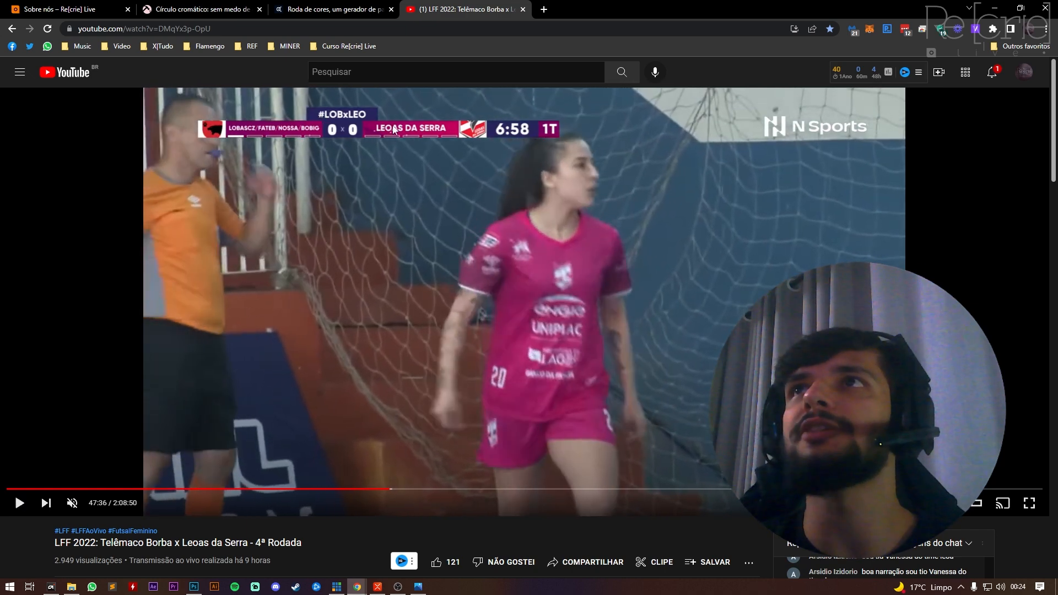
Step: Switch to the Photos viewer, compare the PLACAR B2.png scoreboard with the one in the paused video, and minimize the viewer
click(417, 588)
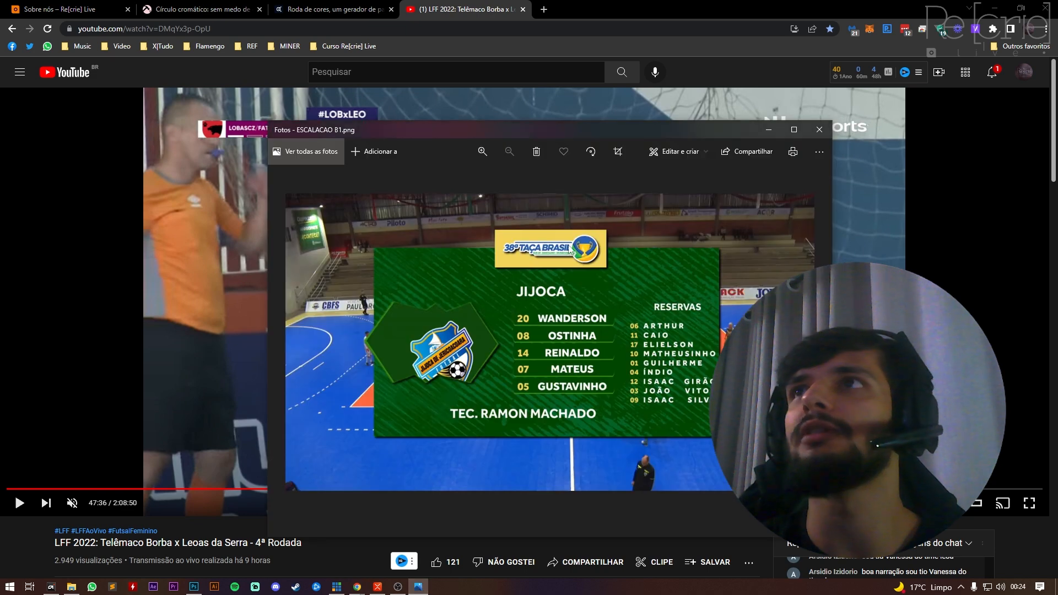
key(Right)
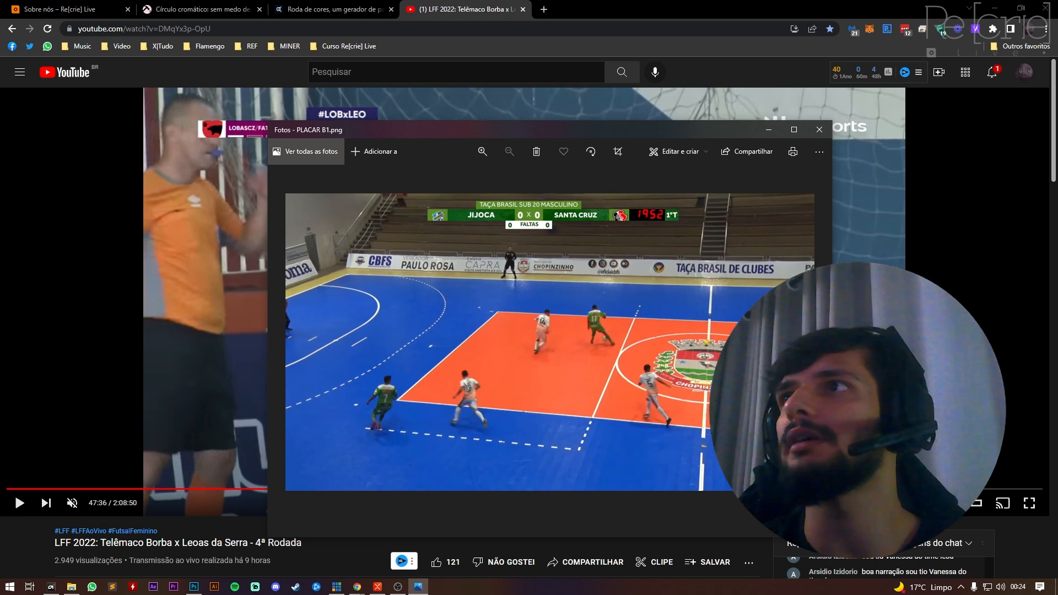
key(Right)
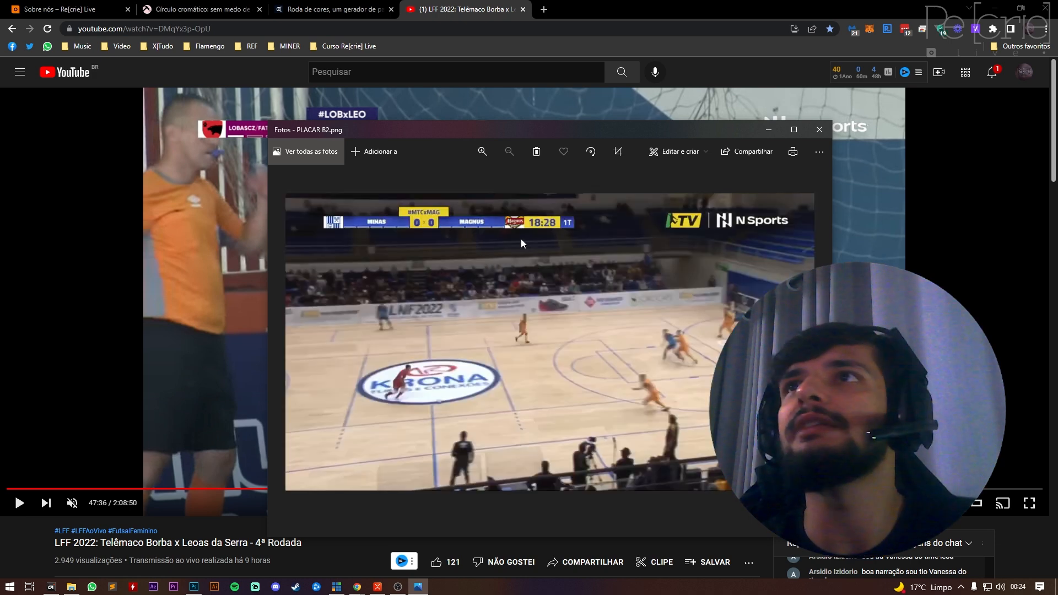
drag(393, 137, 279, 196)
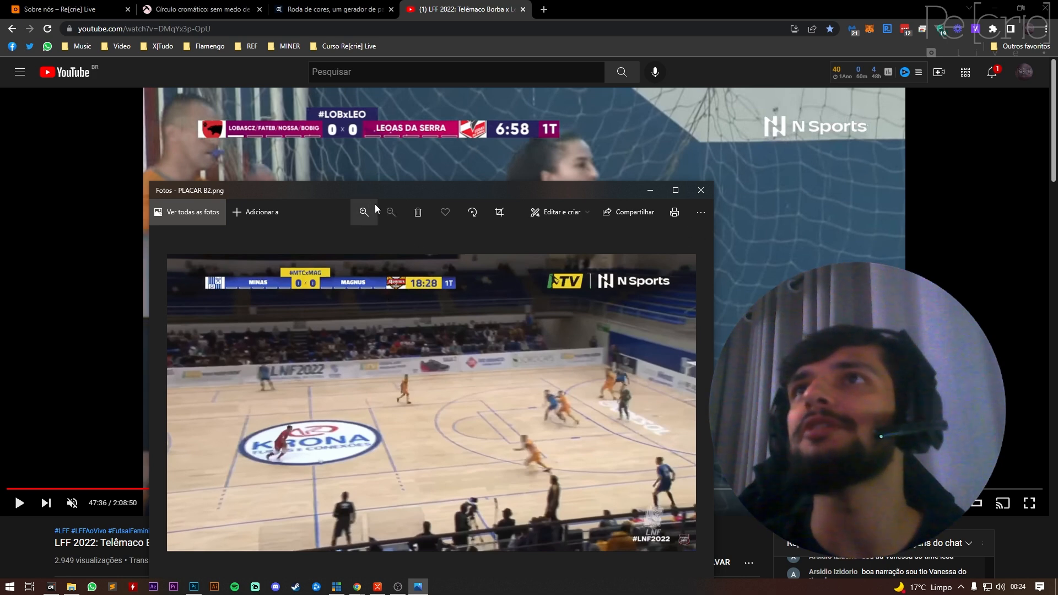
drag(338, 195, 363, 181)
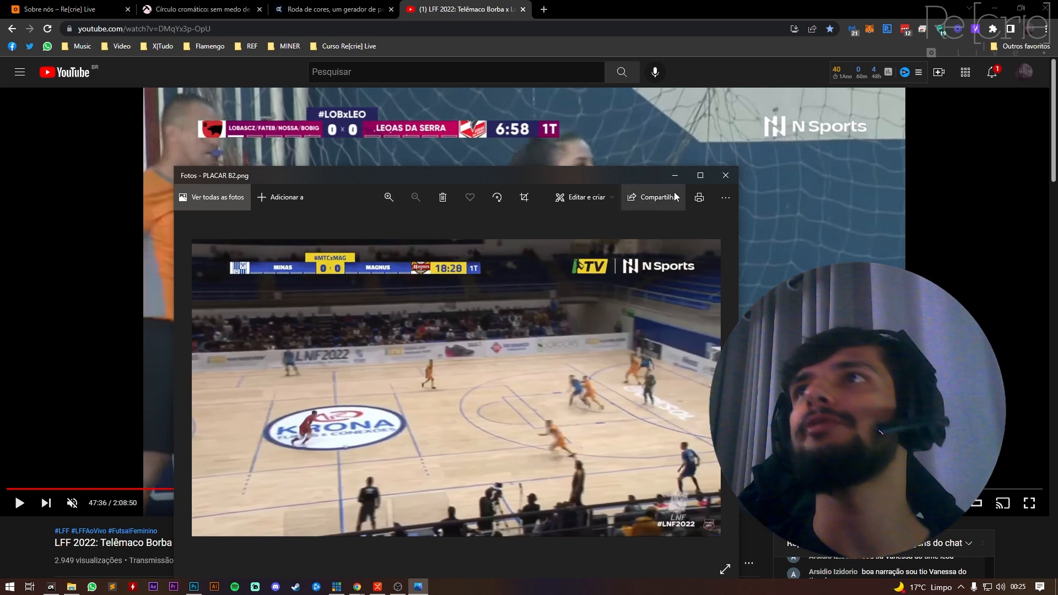
click(678, 175)
Step: Resume the match video and scan the first half between about 56:28 and 1:01:20 to locate the first goal
click(384, 478)
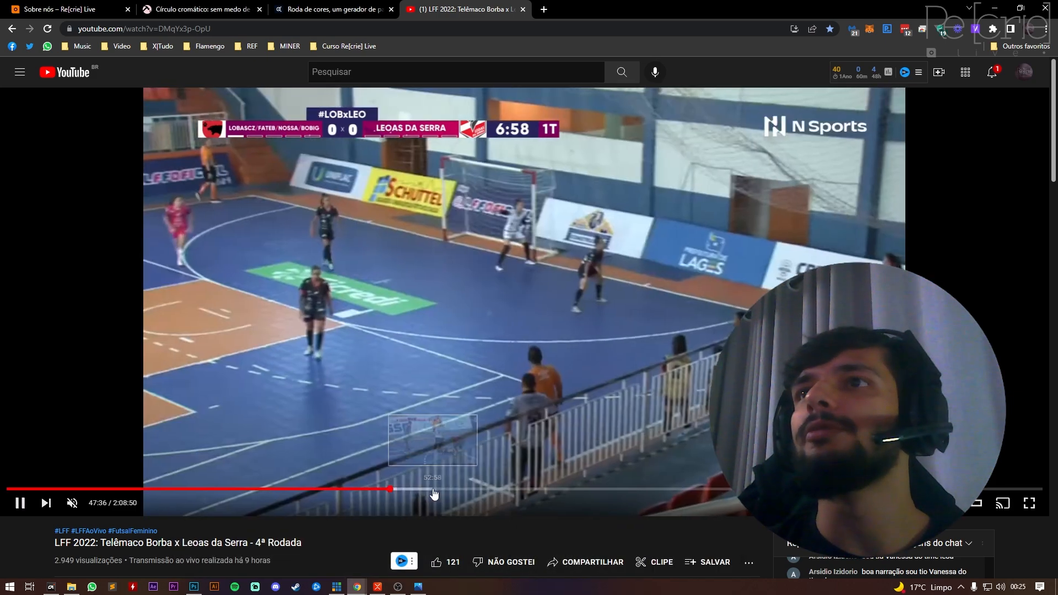
click(468, 489)
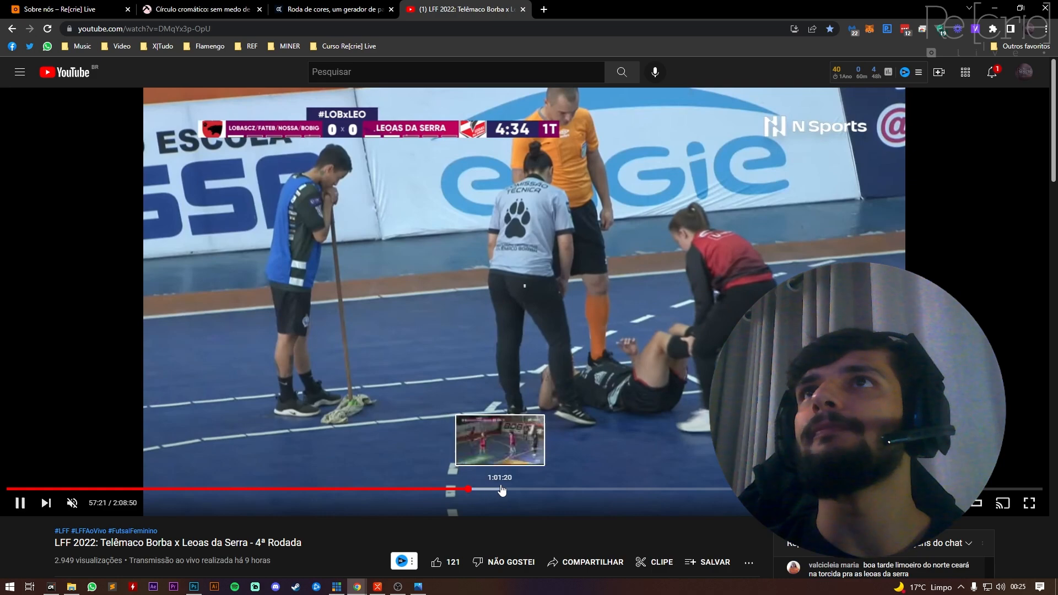
click(502, 488)
click(491, 489)
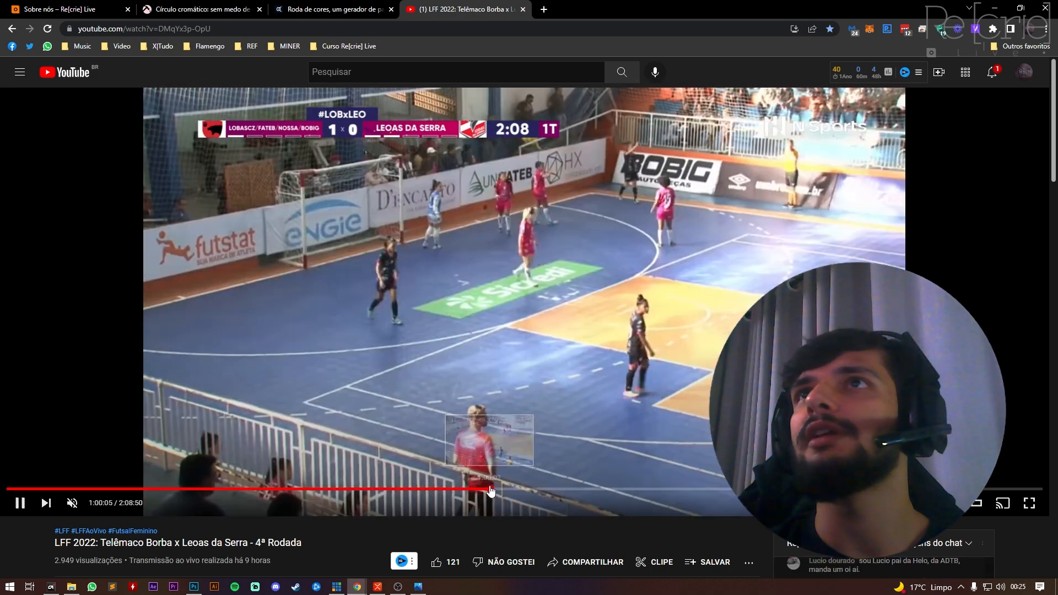
click(482, 489)
click(477, 489)
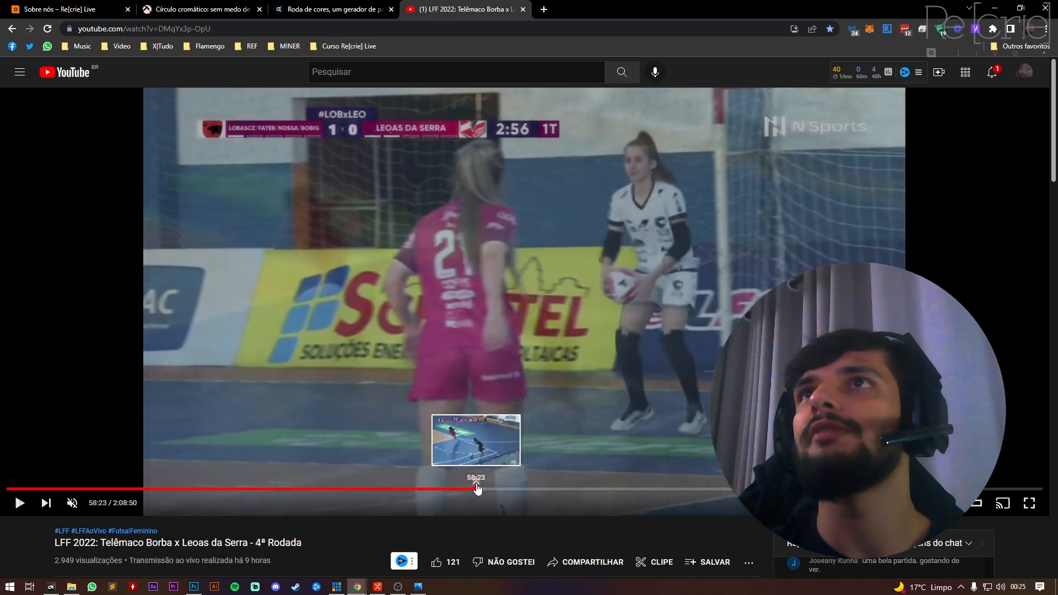
click(470, 489)
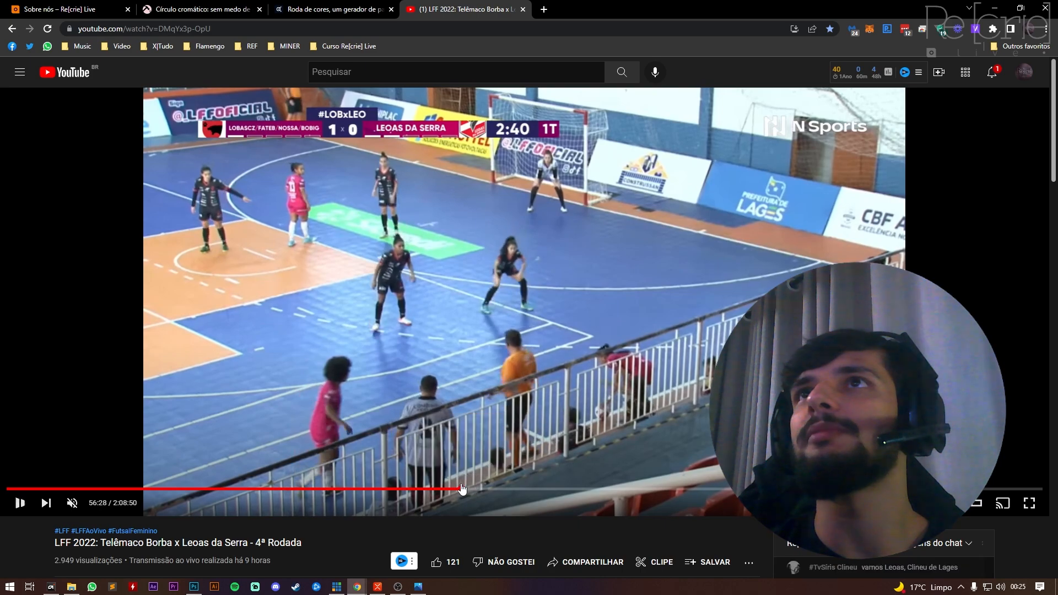
click(462, 488)
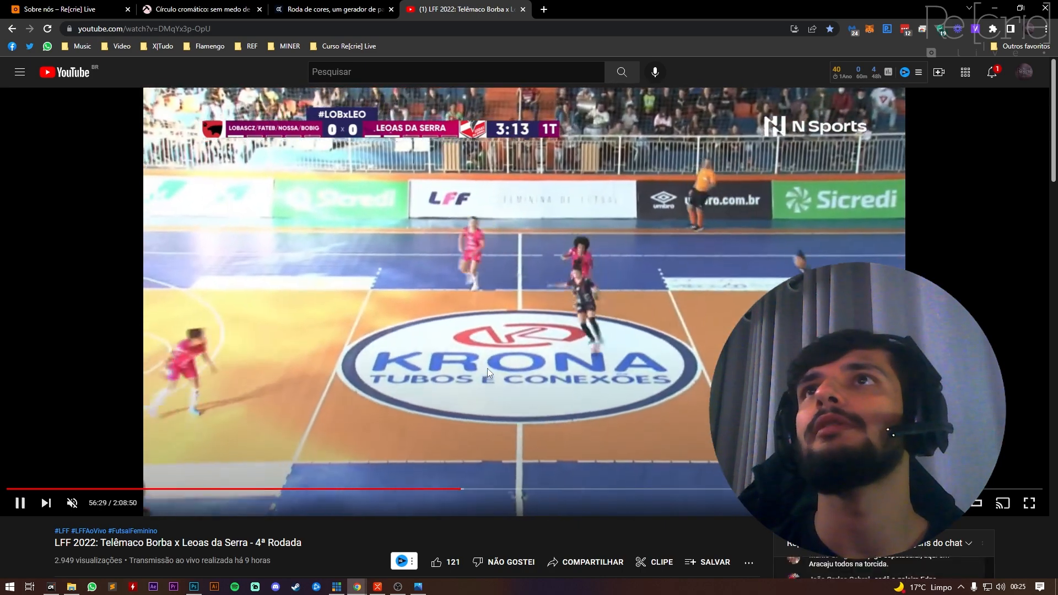
Step: Skip ahead in short jumps past the goal and pause at 56:55 to examine the scoreboard overlay
key(Right)
key(Right)
key(Right)
key(Right)
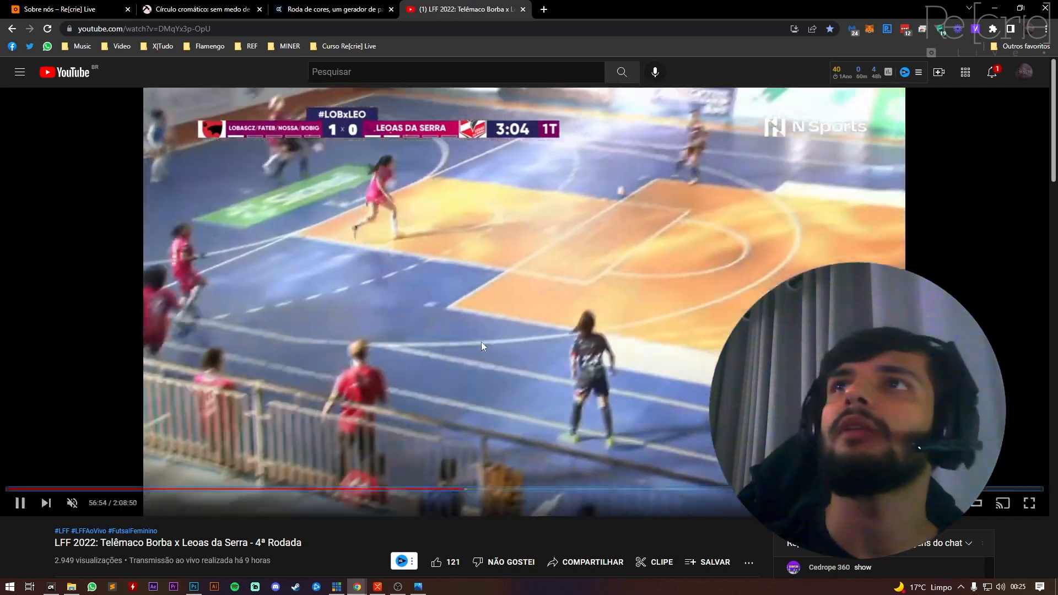
click(481, 342)
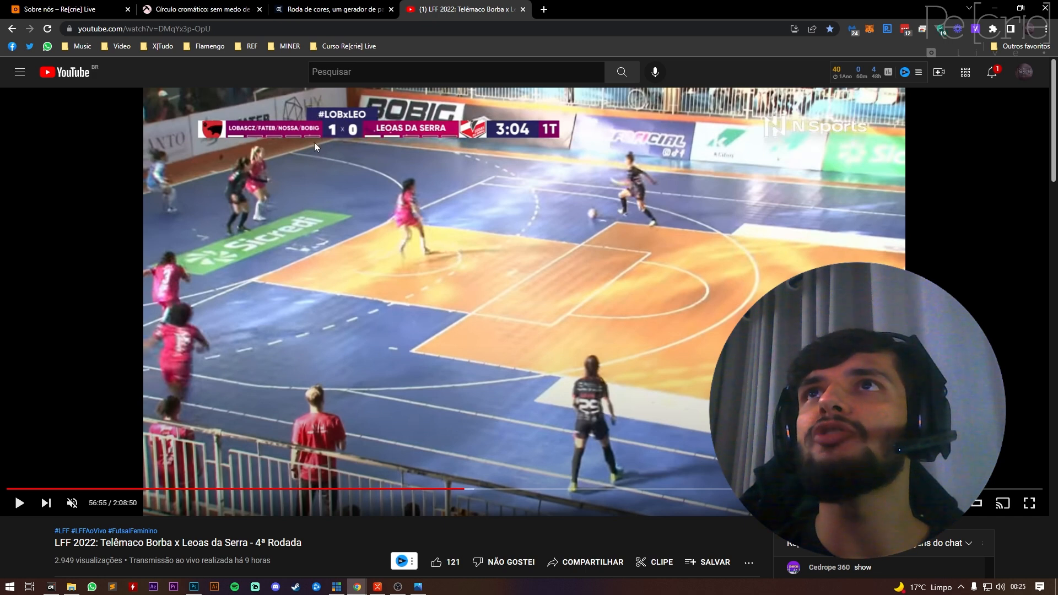
Step: Rewind the video to 56:50 and set its playback speed to 0.25
key(Left)
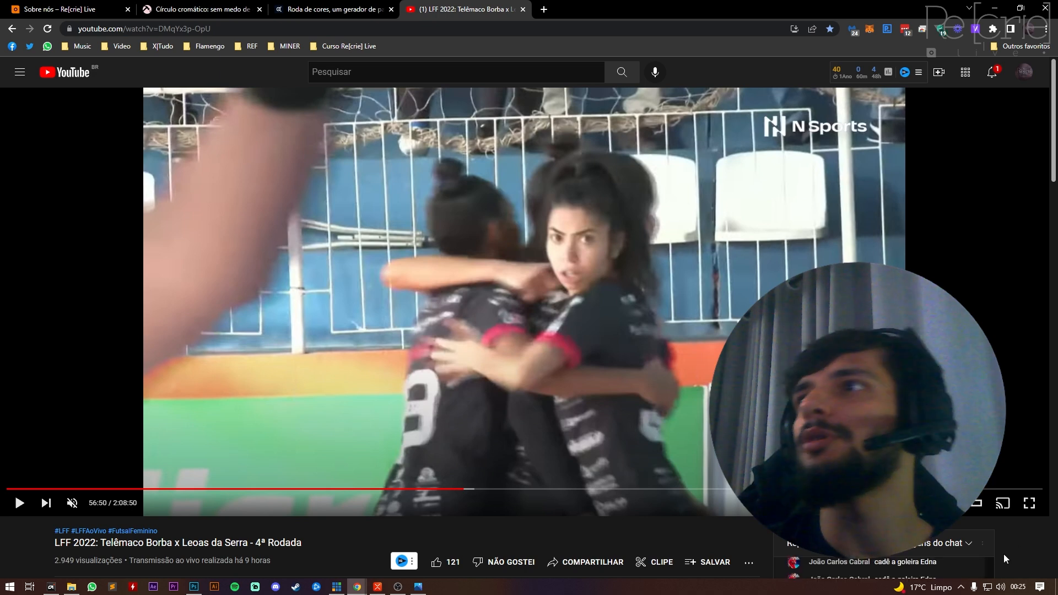
click(923, 503)
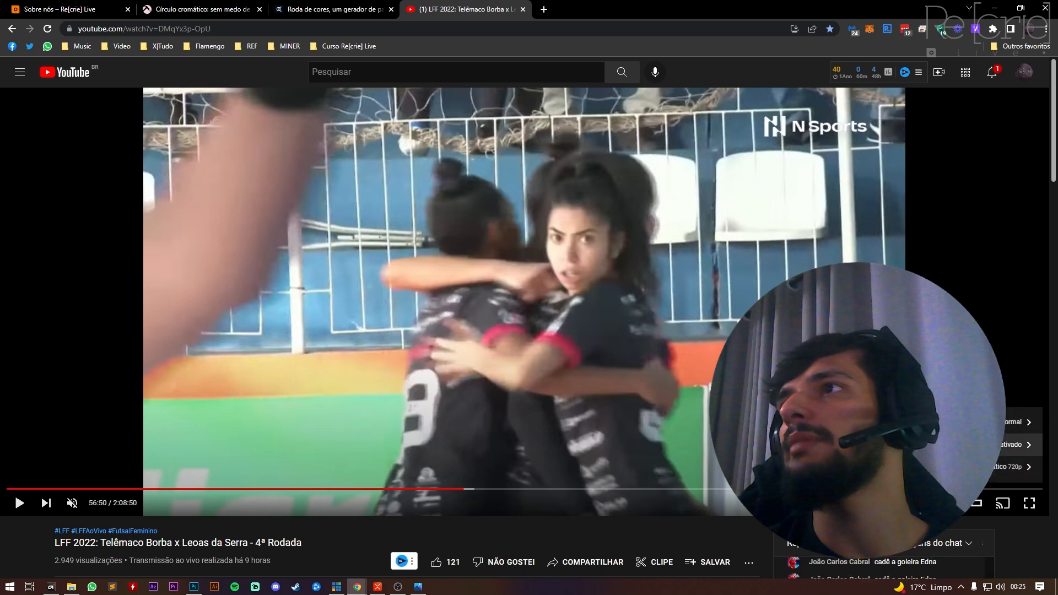
click(937, 422)
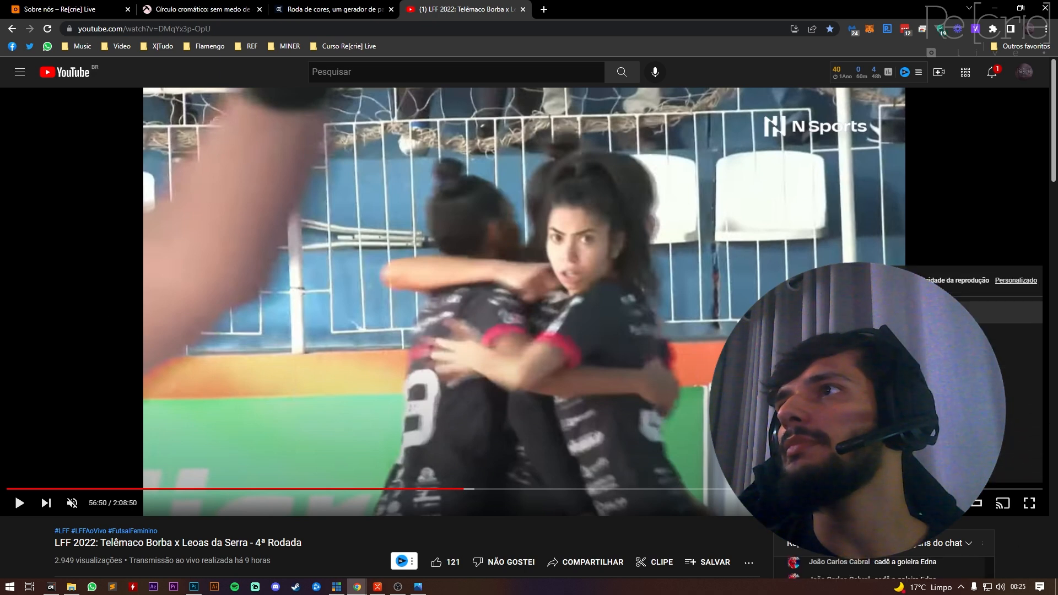
click(926, 312)
click(500, 369)
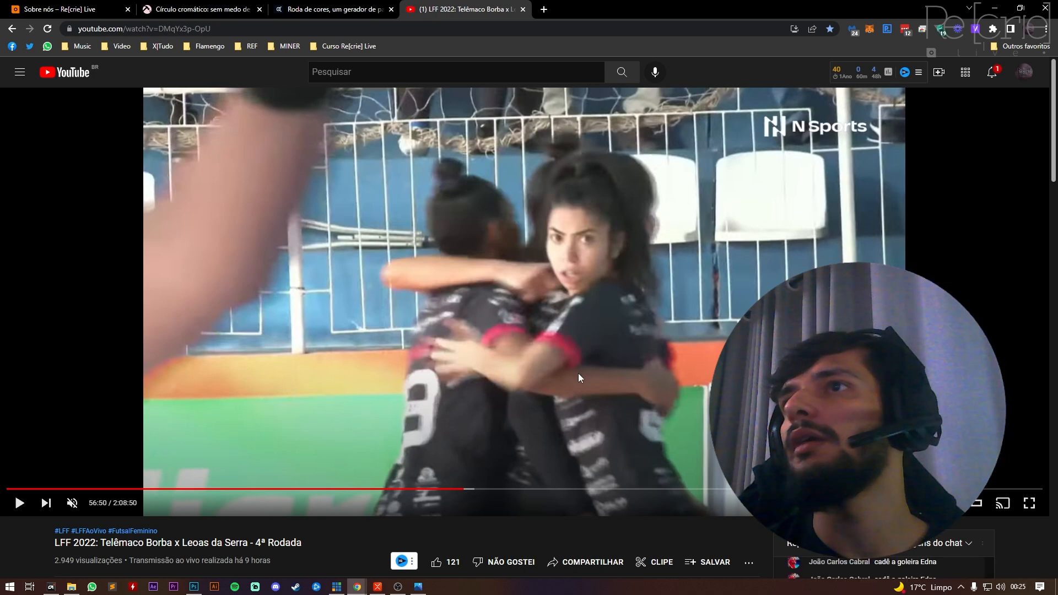
Step: Replay the moments after the goal in slow motion, pausing at 56:54 to inspect the scoreboard's reappearance
click(445, 379)
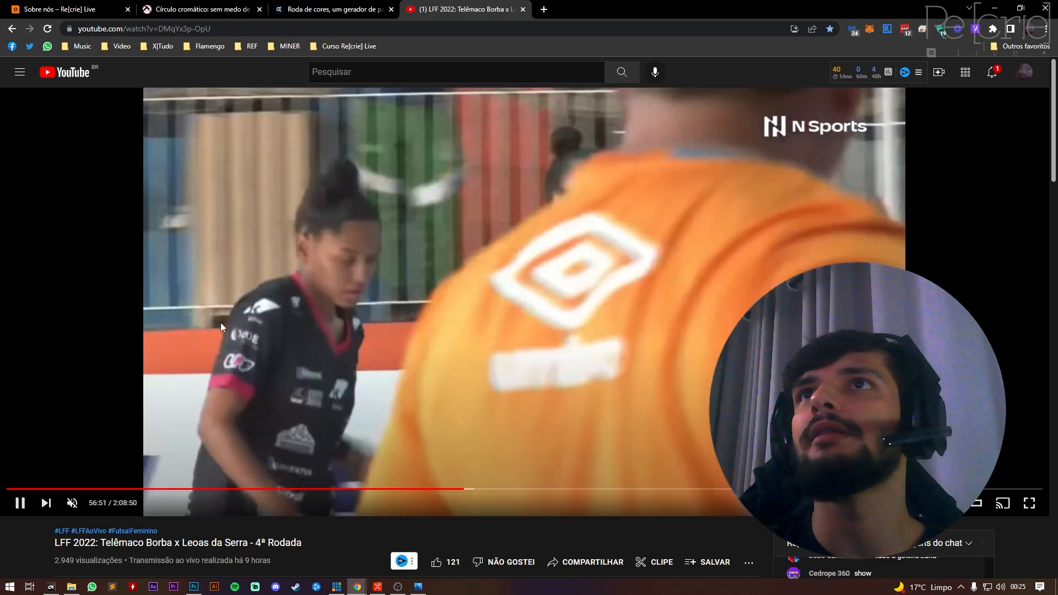
key(Left)
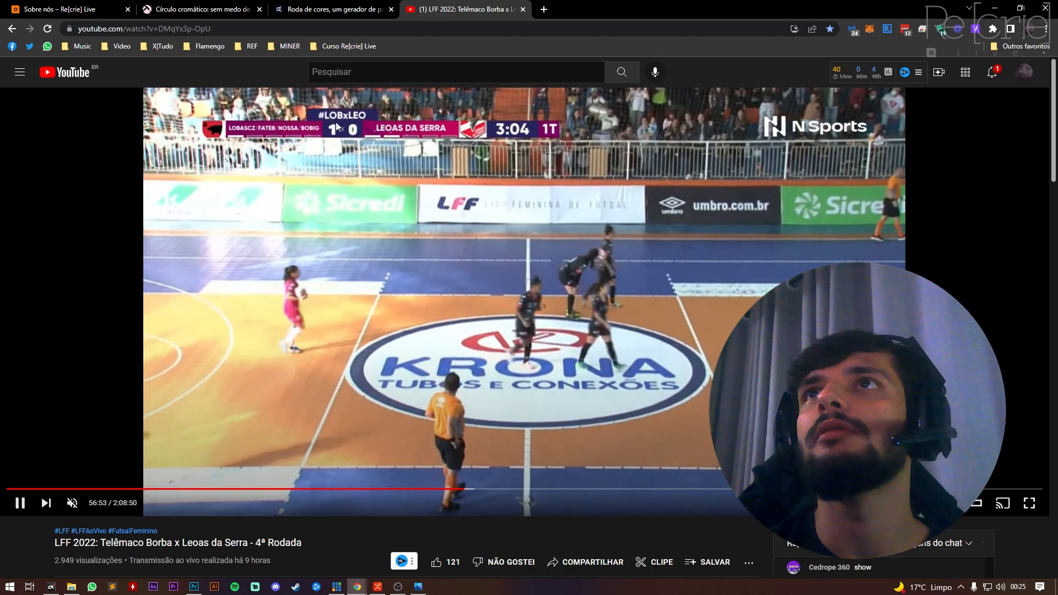
click(246, 127)
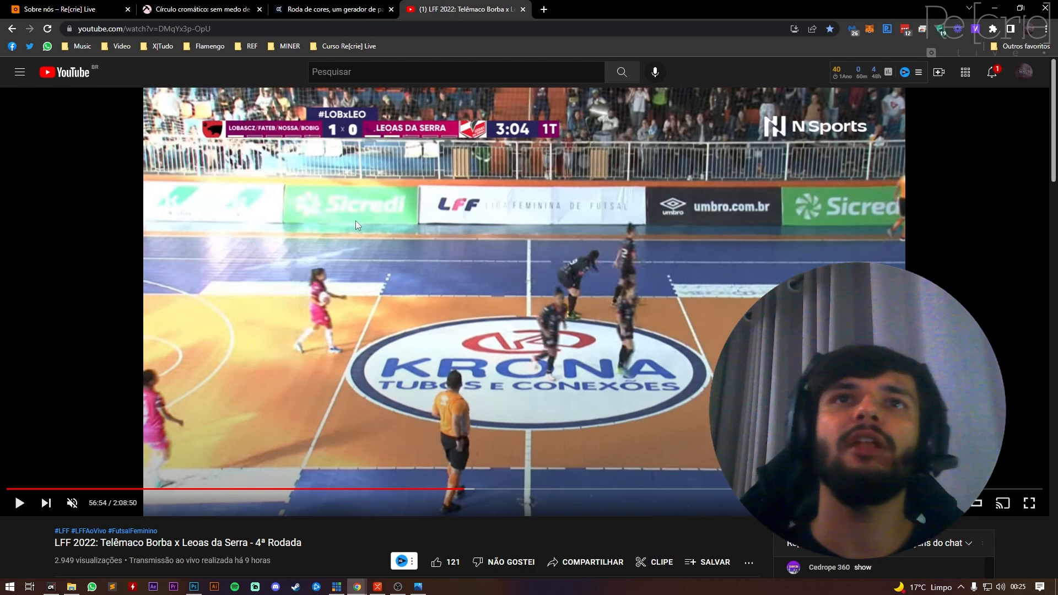
click(488, 257)
Step: Change the video's playback speed and play on into the goal replay, pausing at 56:58
click(924, 503)
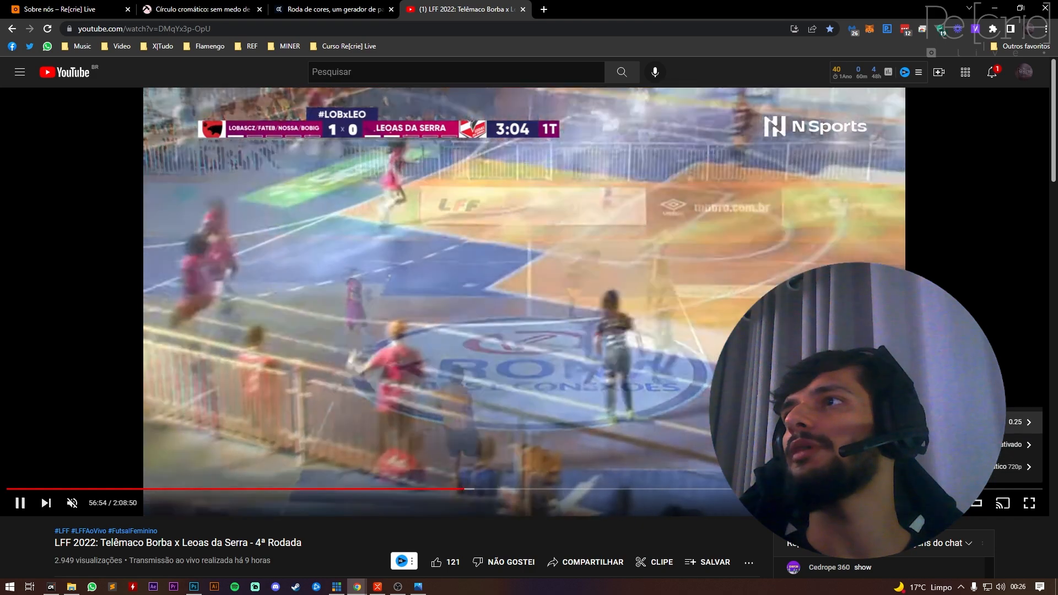
click(932, 467)
click(932, 331)
click(475, 367)
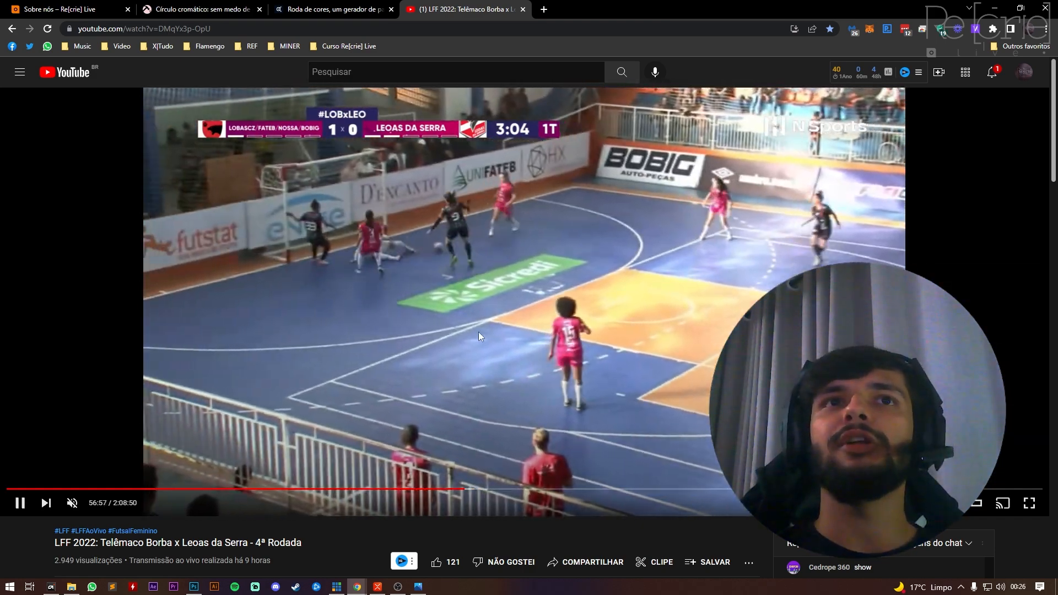
click(485, 325)
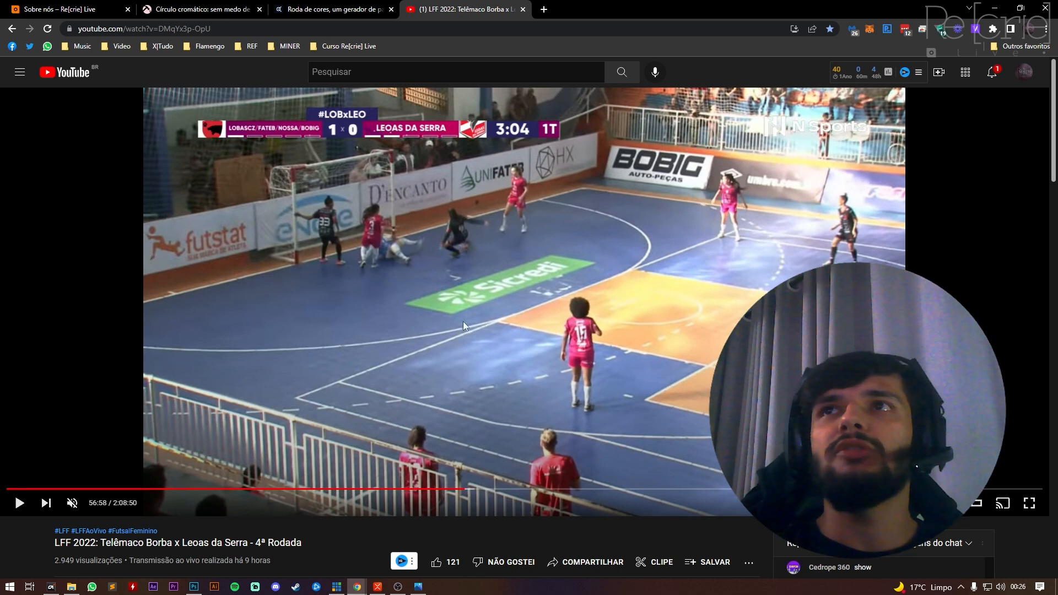
Step: Play the goal replay in short bursts up to 57:02, pausing to study the scoreboard and the transition between shots
click(374, 173)
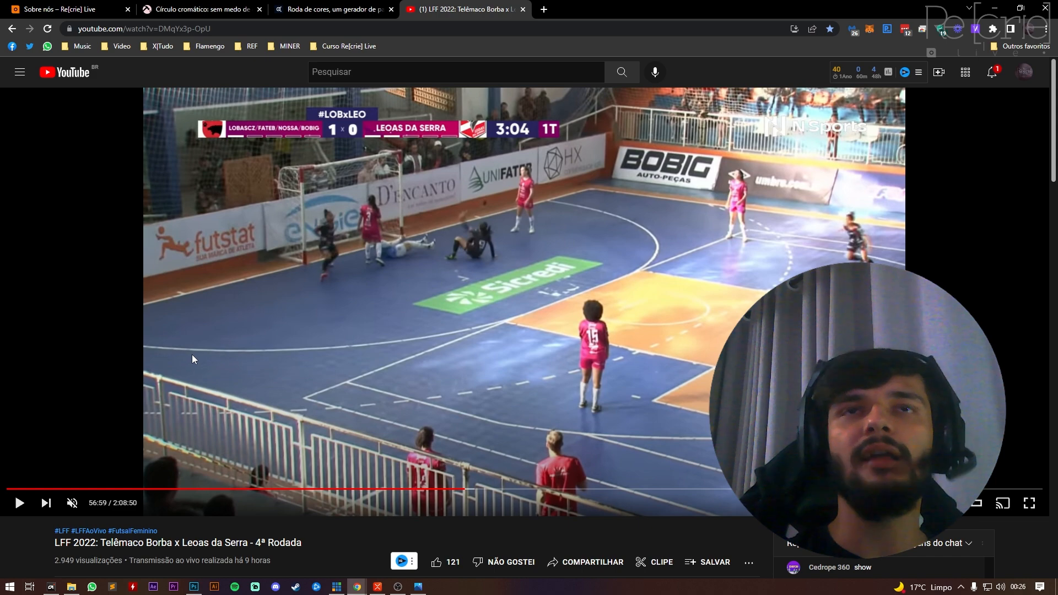
click(223, 349)
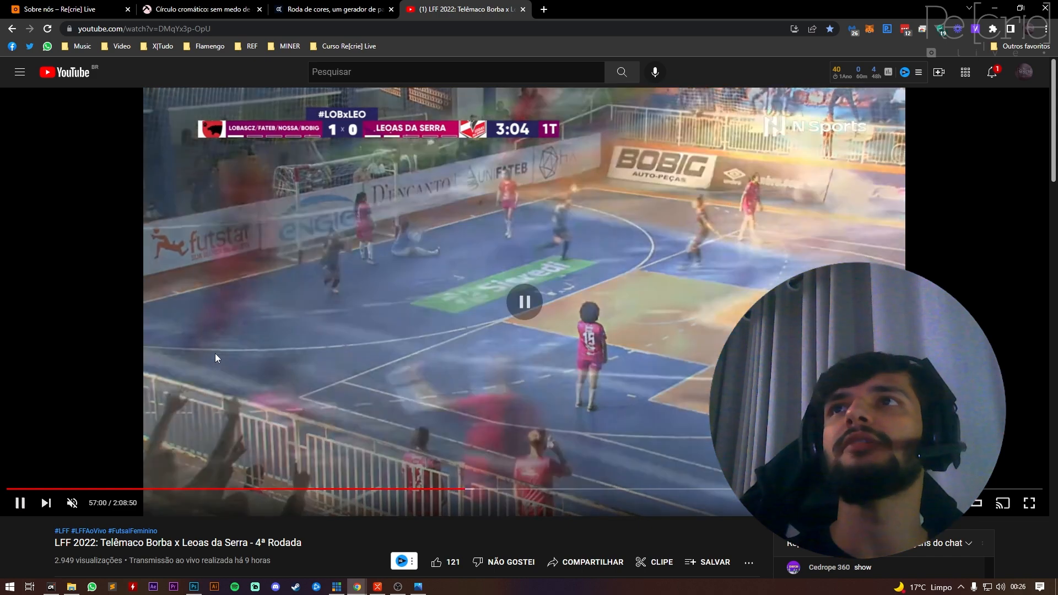
click(362, 367)
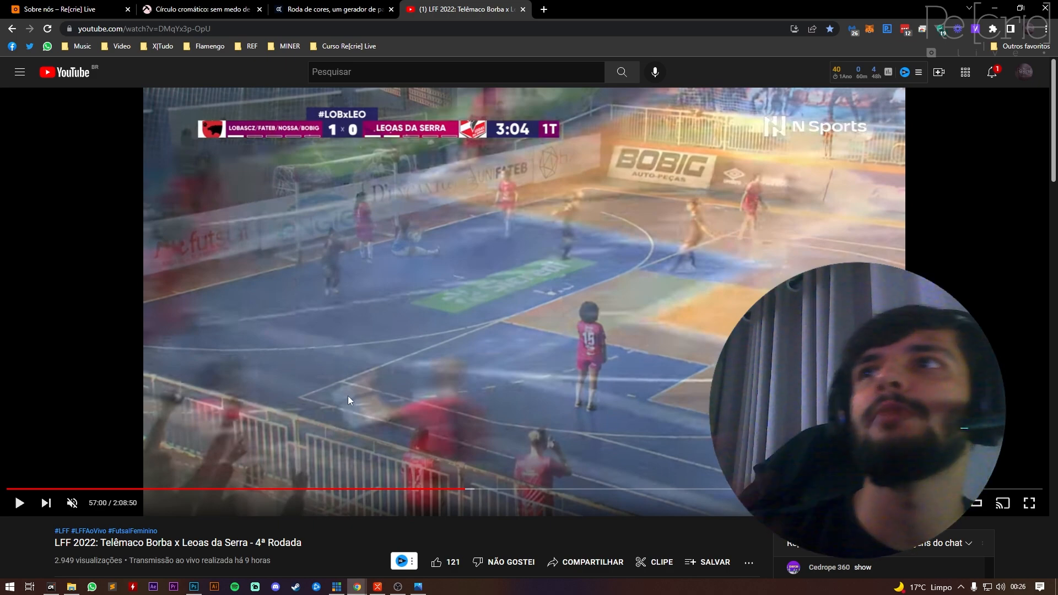
click(501, 309)
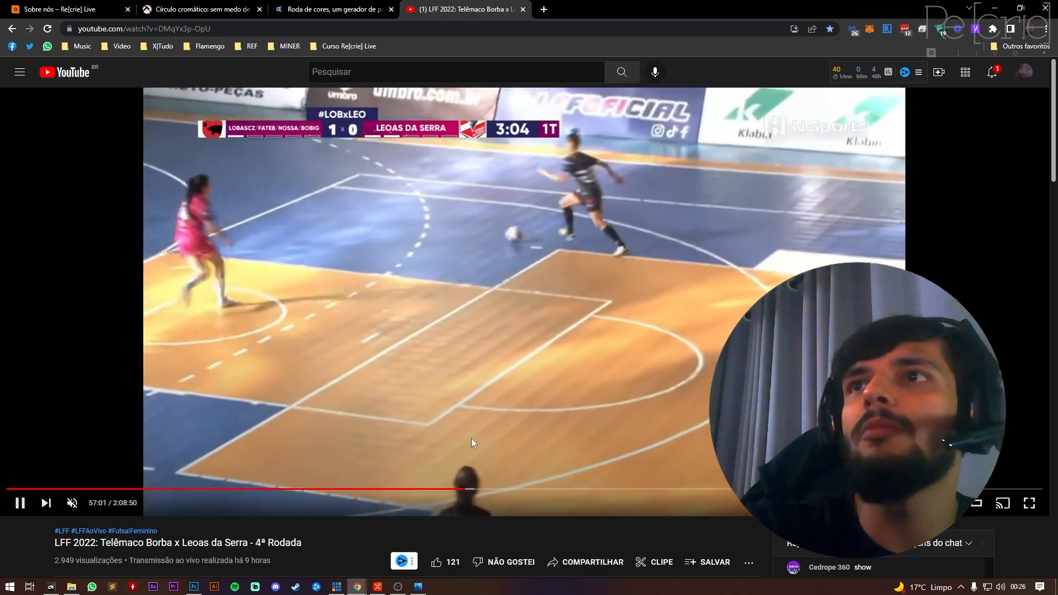
click(412, 176)
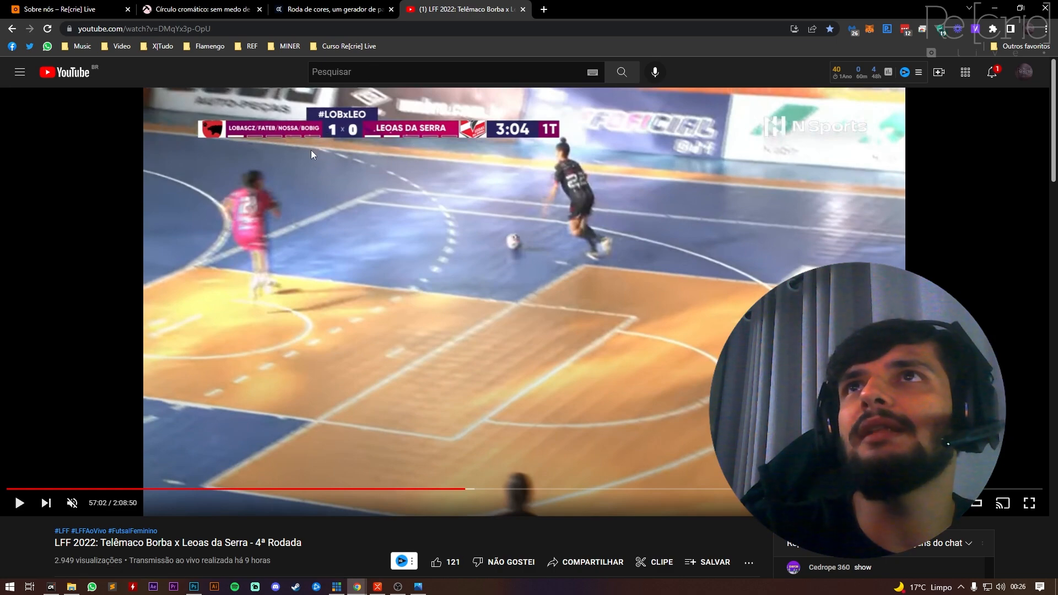
click(435, 171)
click(441, 189)
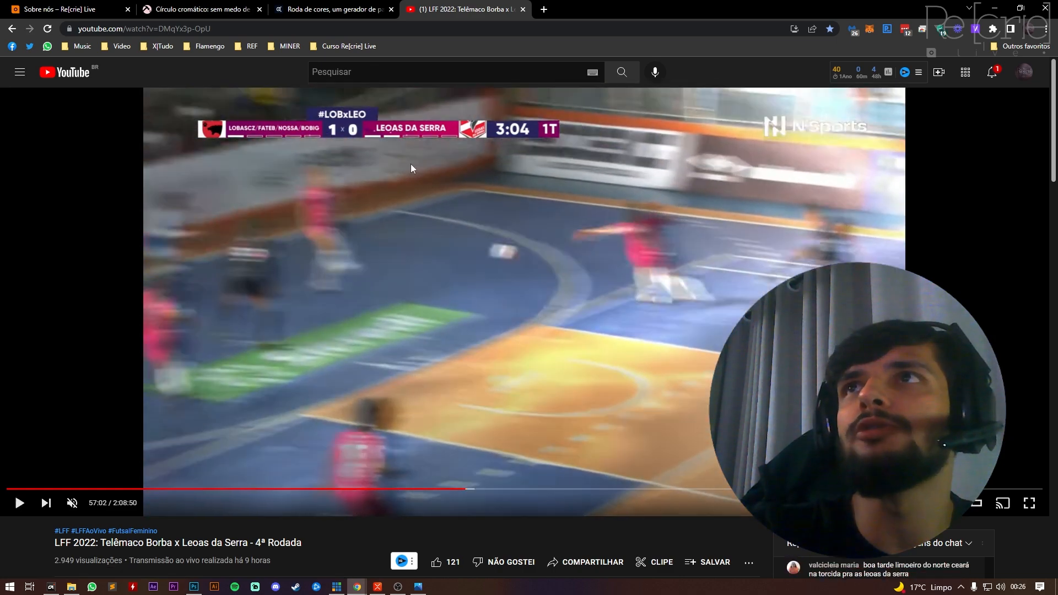
Step: Open the bookmarked Behance designer profile from the course's BL 1 folder in a new tab and place it after the colour-circle article
click(550, 8)
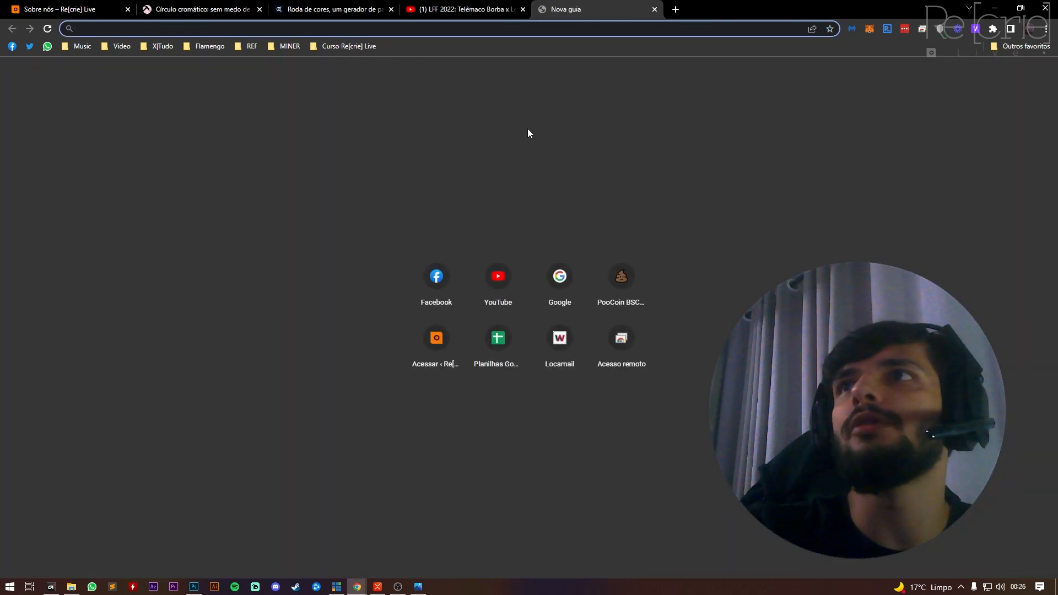
click(364, 48)
mouse_move(339, 63)
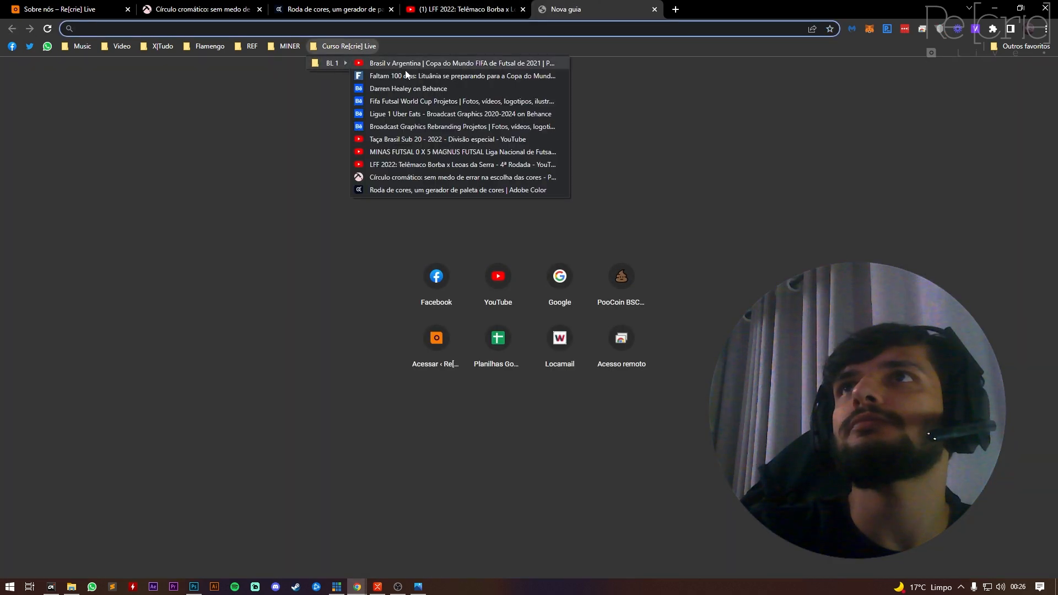
click(408, 89)
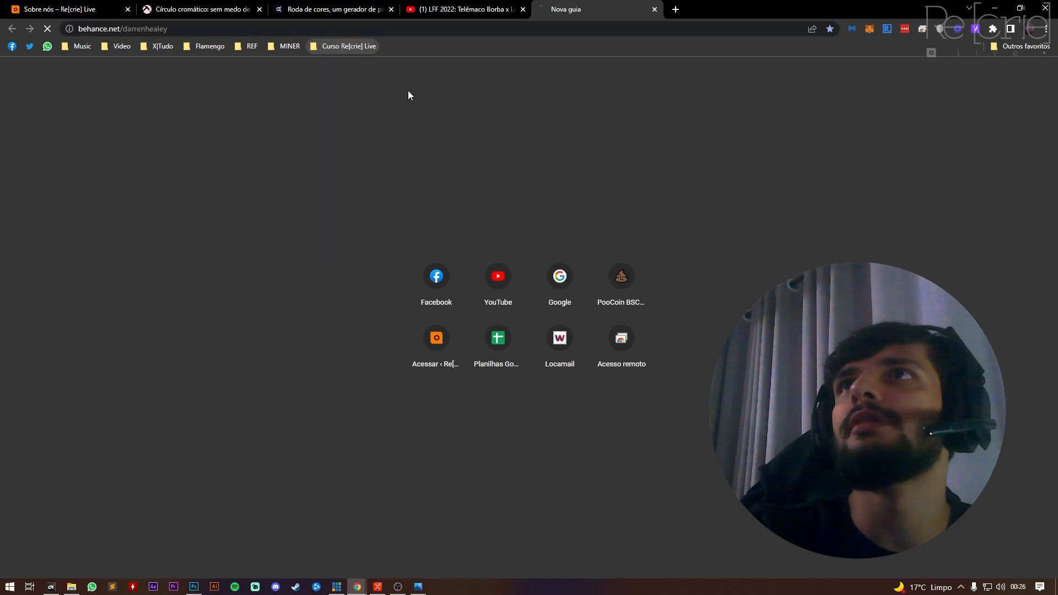
drag(564, 12, 309, 15)
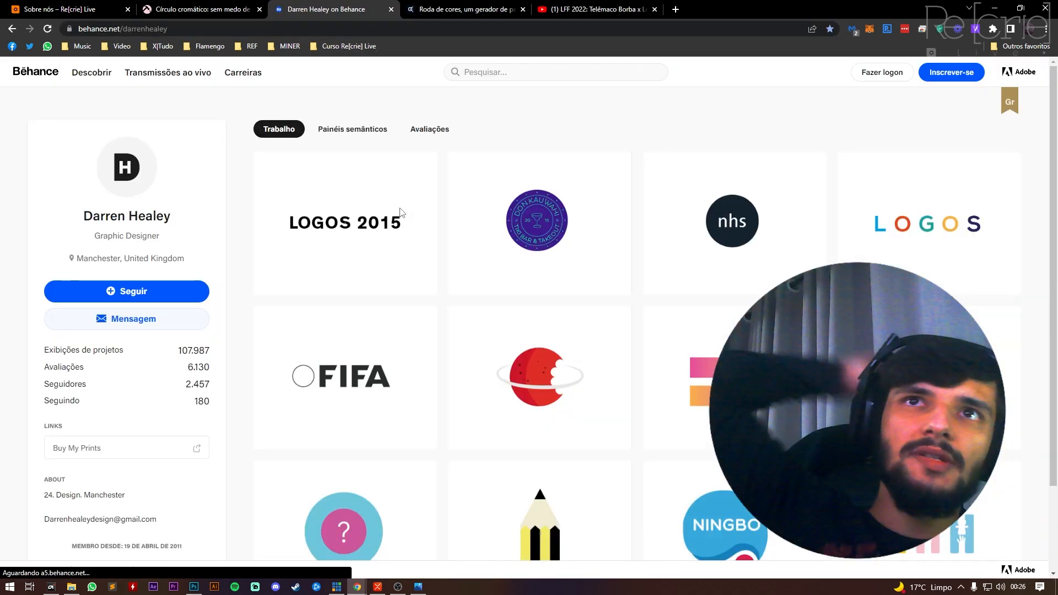
Step: Highlight the behance domain in the profile's address and look through the designer's portfolio
click(82, 31)
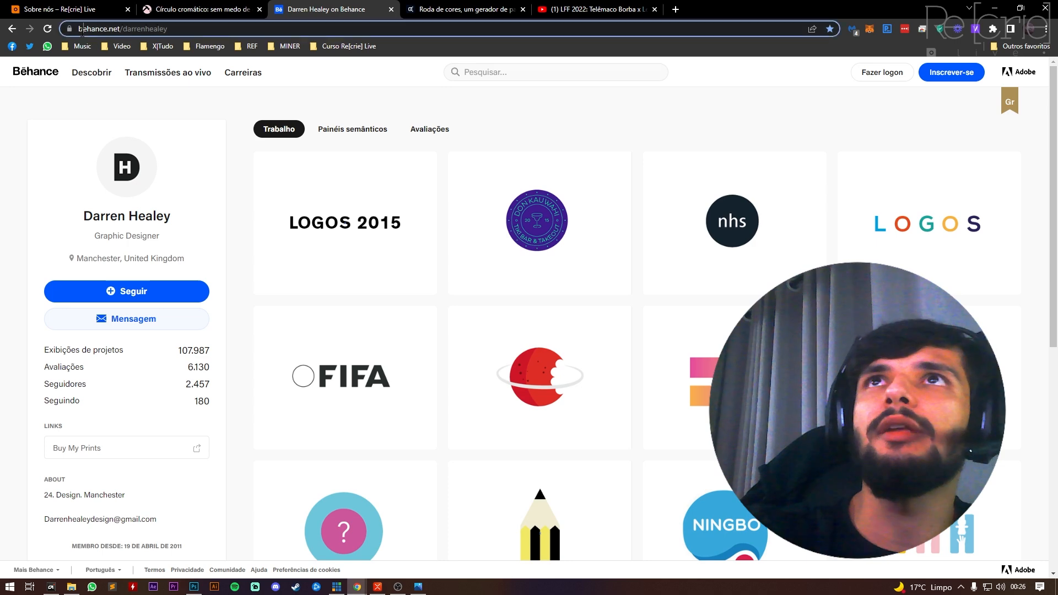
click(147, 29)
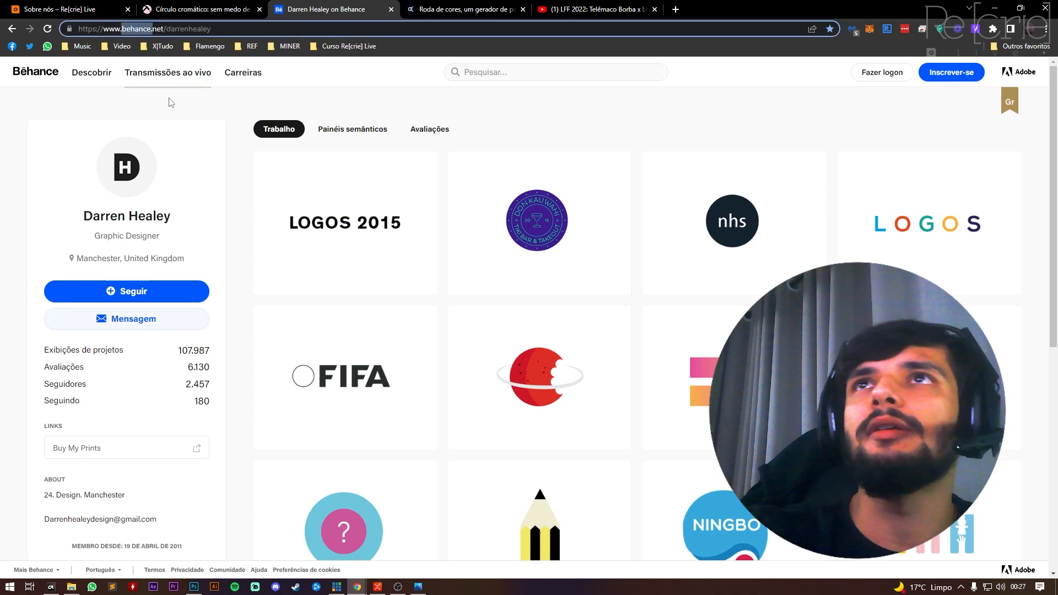
click(186, 113)
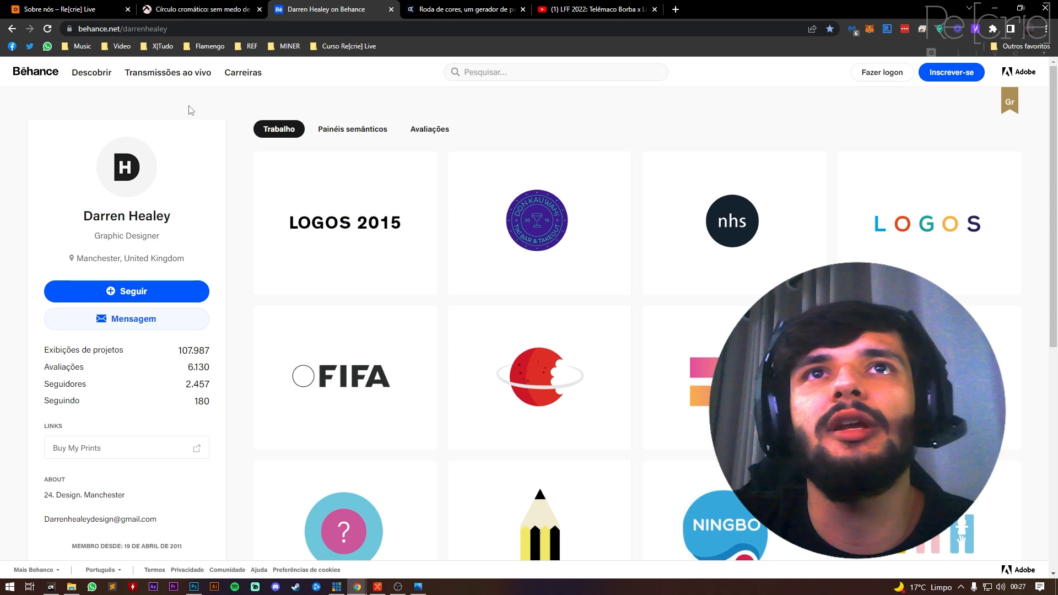
scroll(397, 446, down, 5)
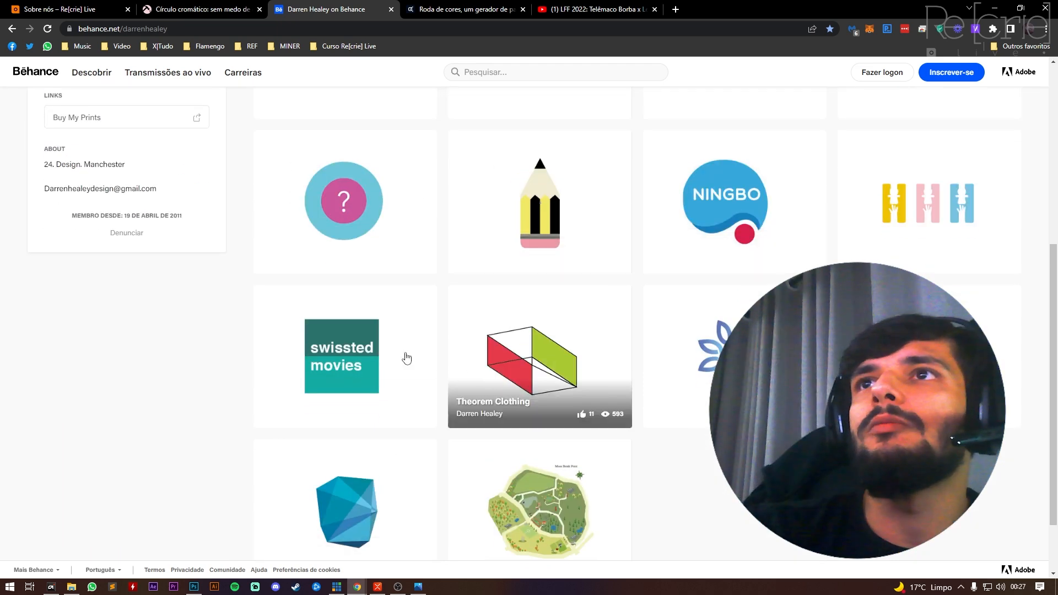
scroll(394, 433, down, 2)
scroll(393, 433, up, 7)
Step: Open the Behance home page in a separate tab ahead of the designer's profile and browse its recommended projects
right_click(34, 71)
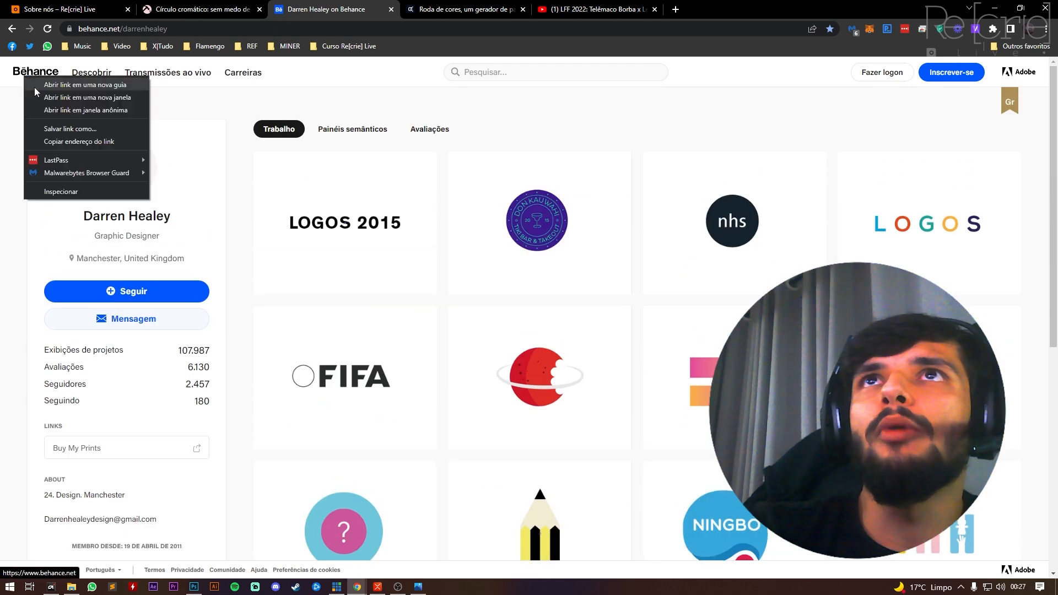
click(72, 90)
drag(459, 6, 353, 8)
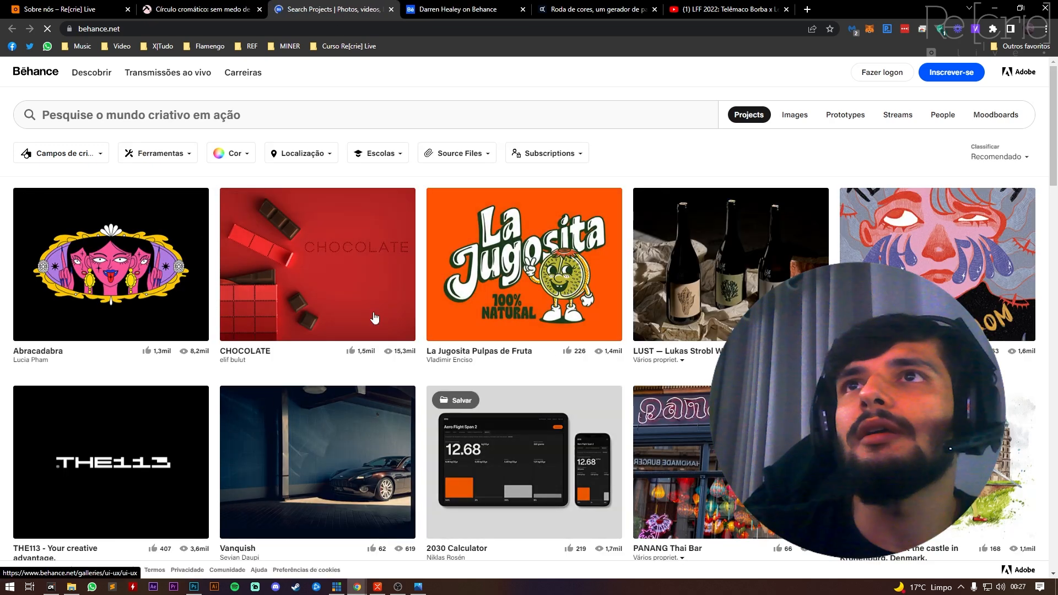
scroll(676, 437, down, 1)
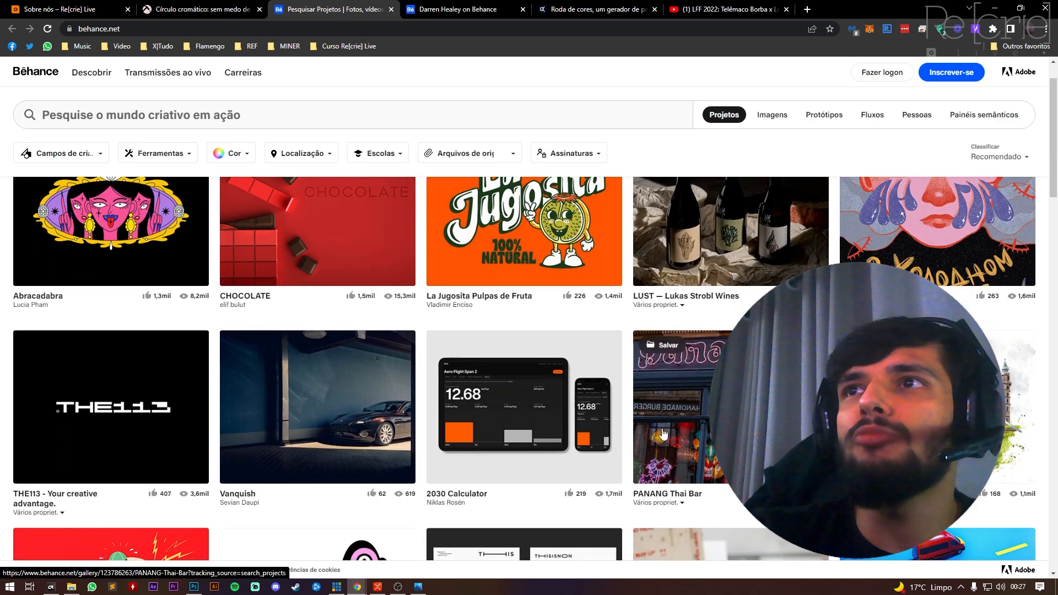
scroll(299, 414, down, 5)
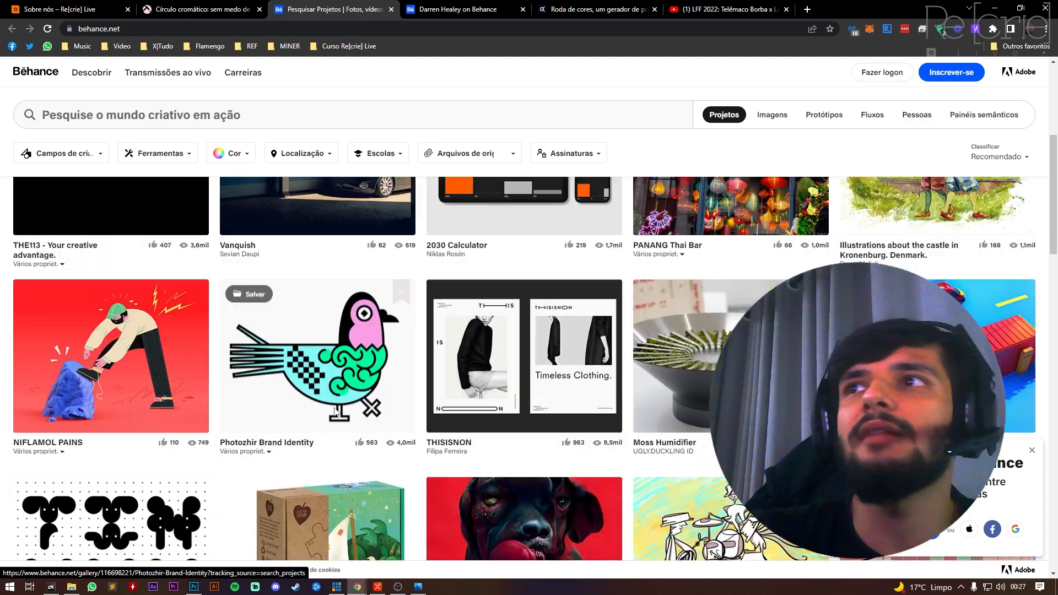
Step: Open the NIFLAMOL PAINS project and start playing its toothache animation
click(114, 338)
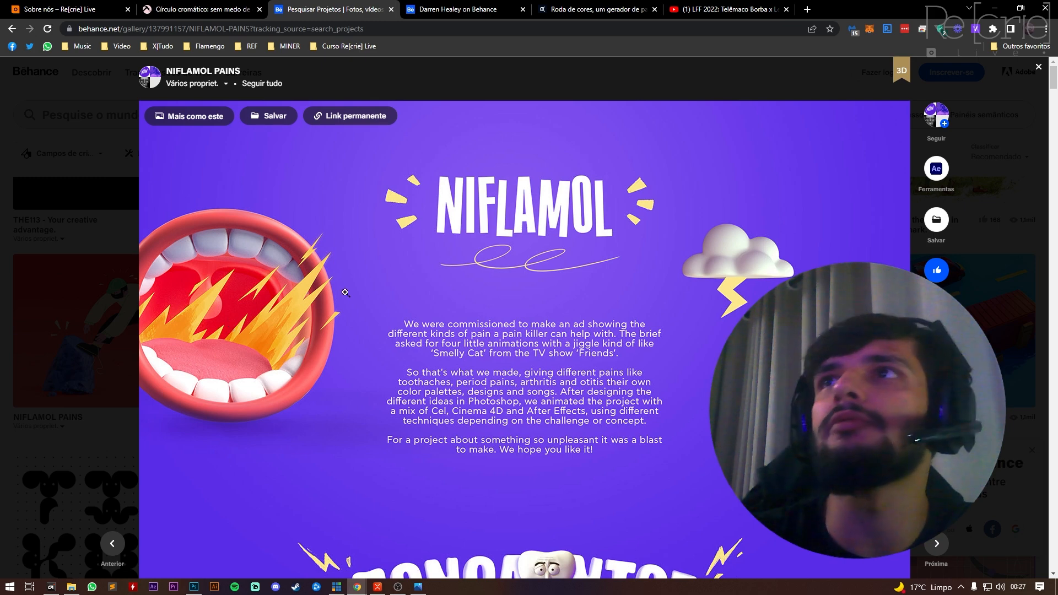
scroll(346, 292, down, 10)
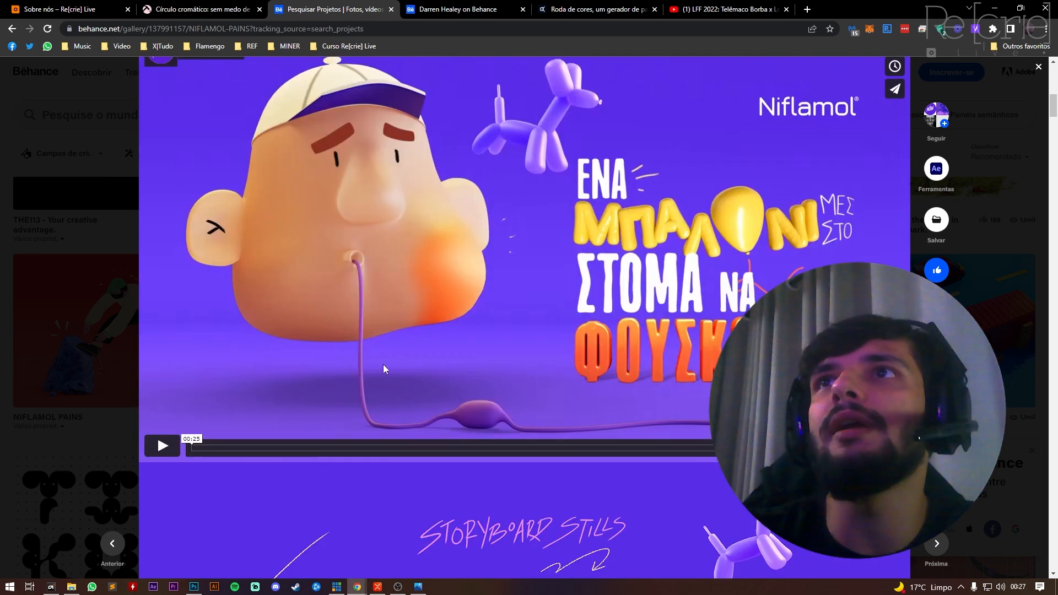
click(161, 446)
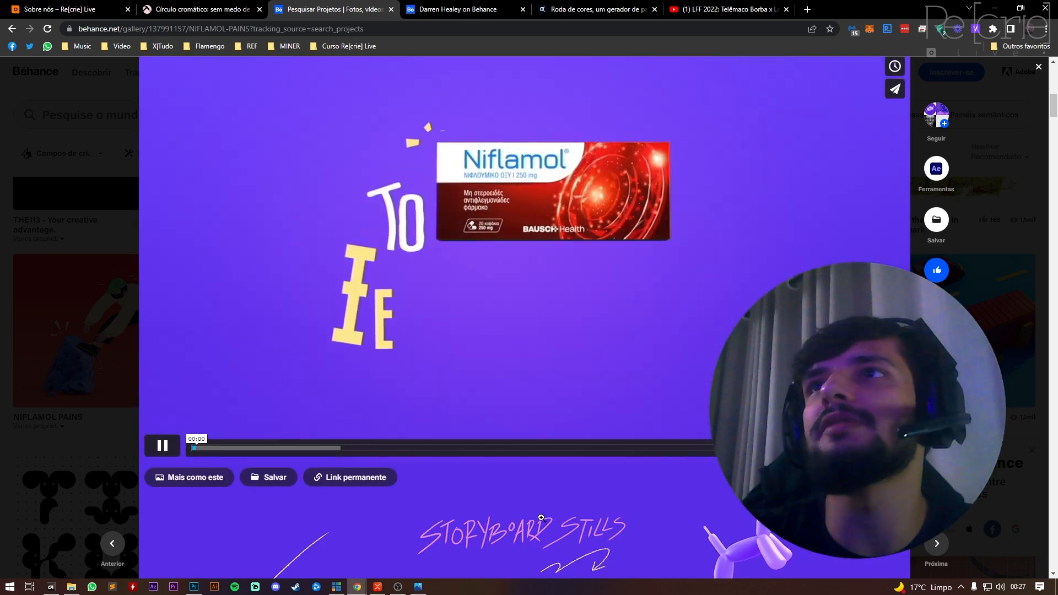
scroll(250, 507, up, 1)
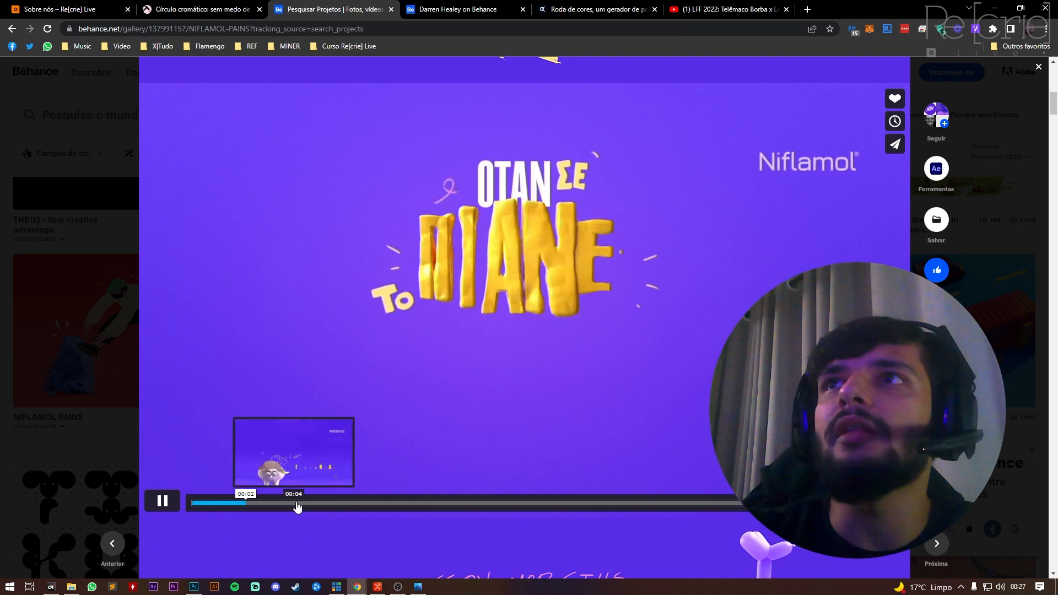
Step: Watch the toothache animation in stages, pausing at 00:04 and skipping ahead to 00:14 before resuming
click(163, 506)
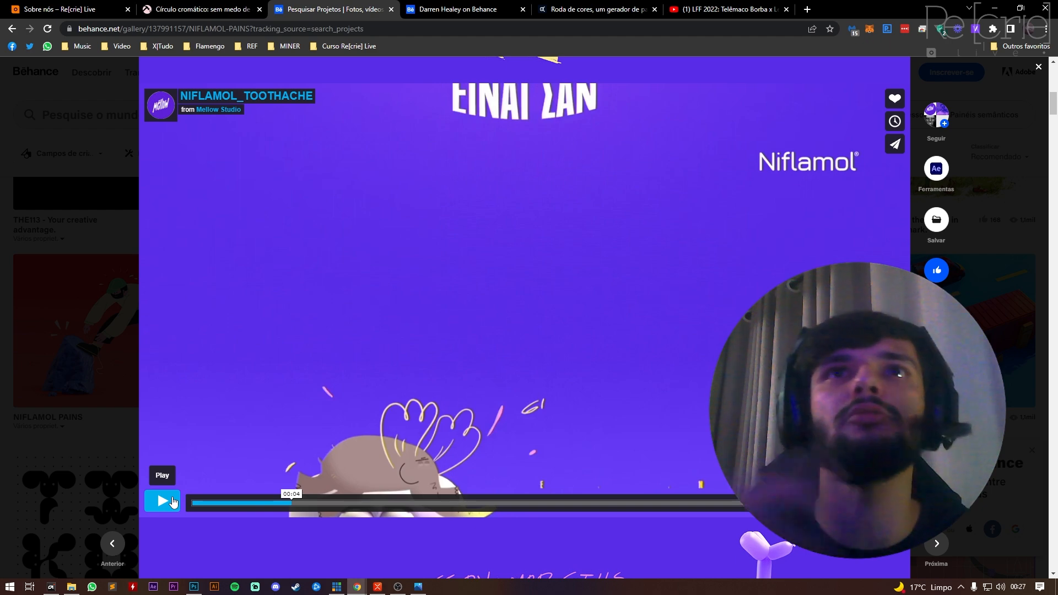
click(172, 501)
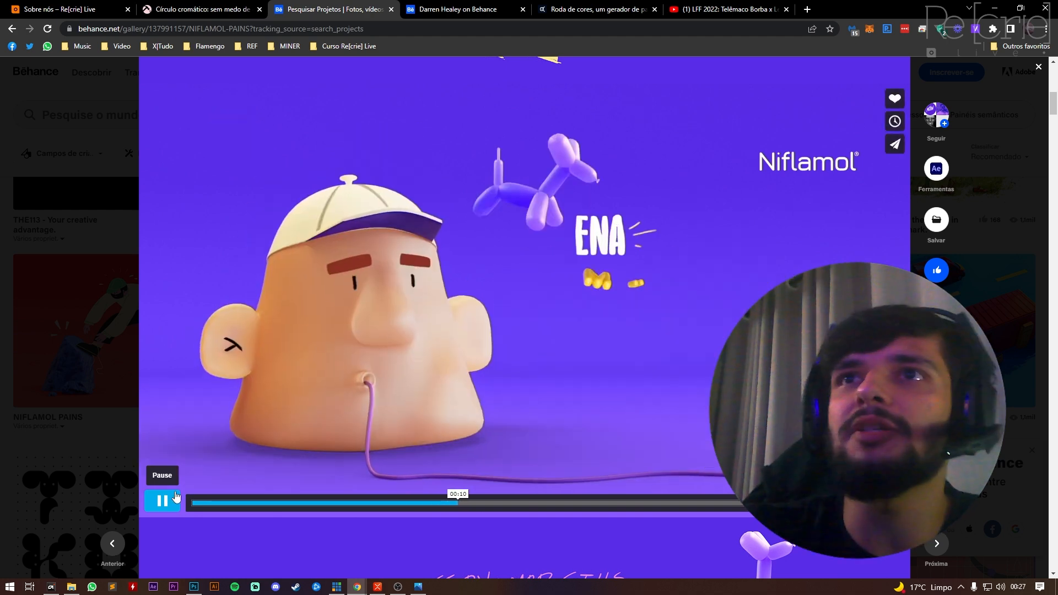
key(space)
drag(470, 511, 558, 504)
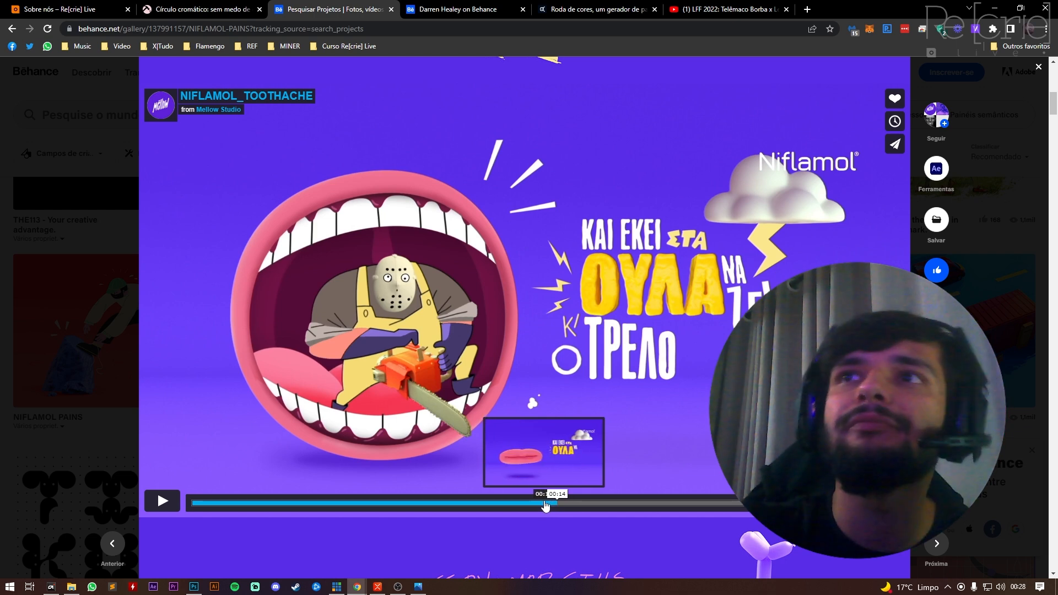
click(384, 386)
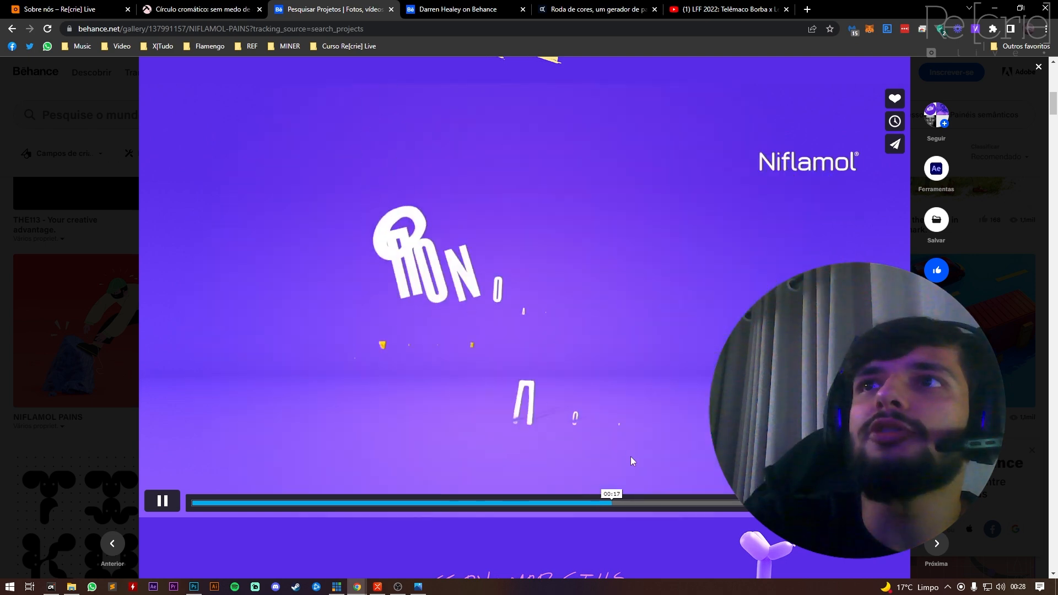
Step: View the project's storyboard stills, close the project and browse further through the Behance gallery
scroll(411, 385, down, 6)
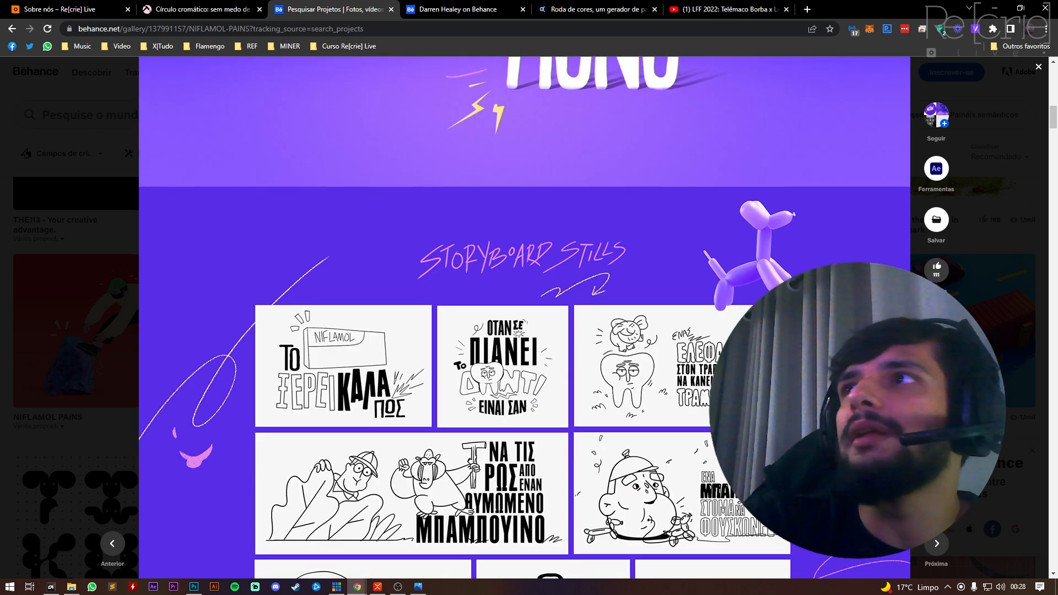
key(Escape)
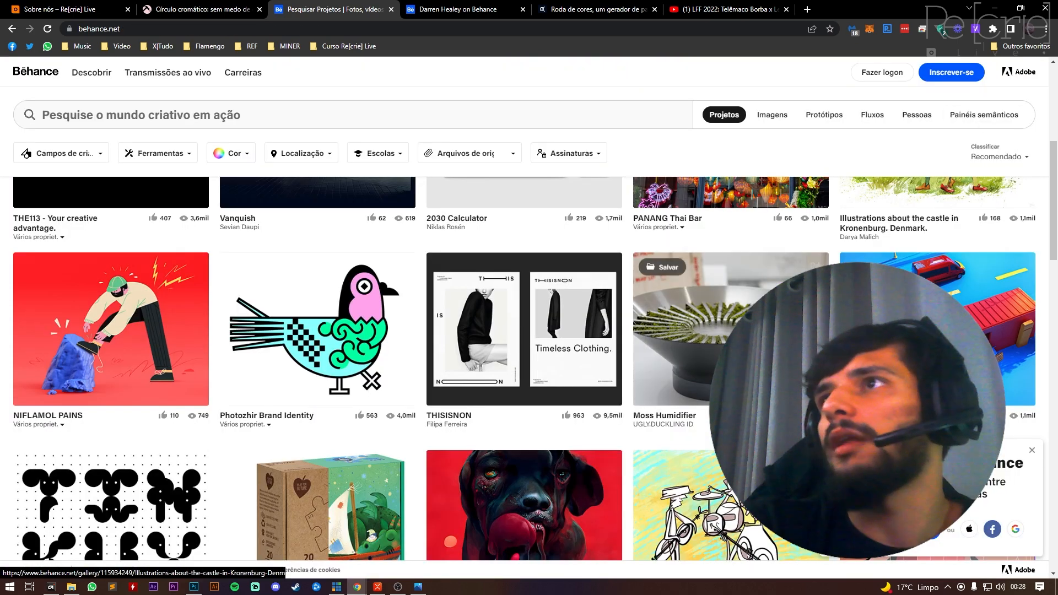
scroll(434, 351, down, 5)
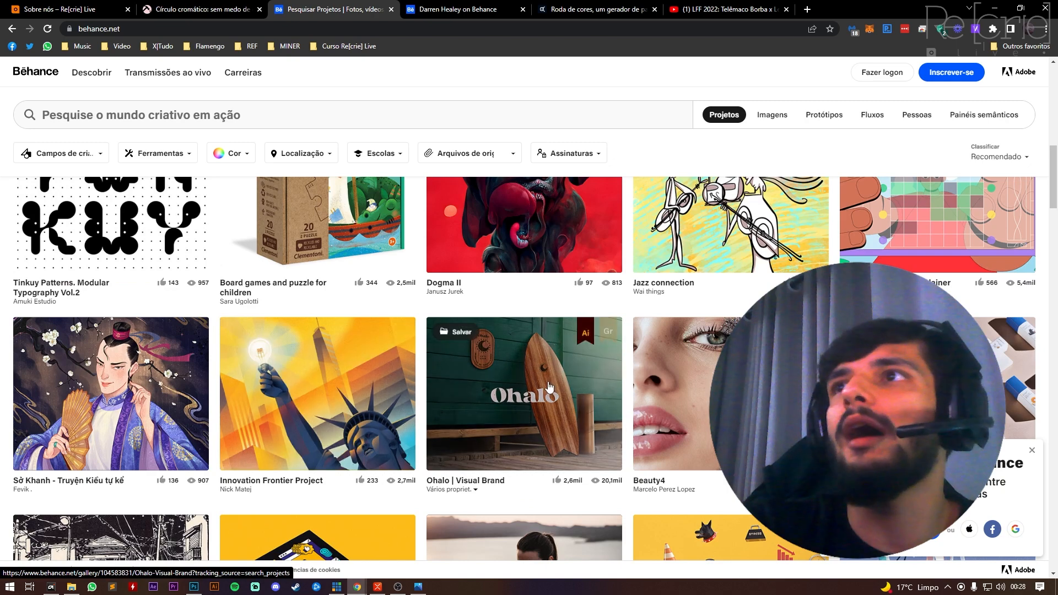
scroll(457, 358, down, 3)
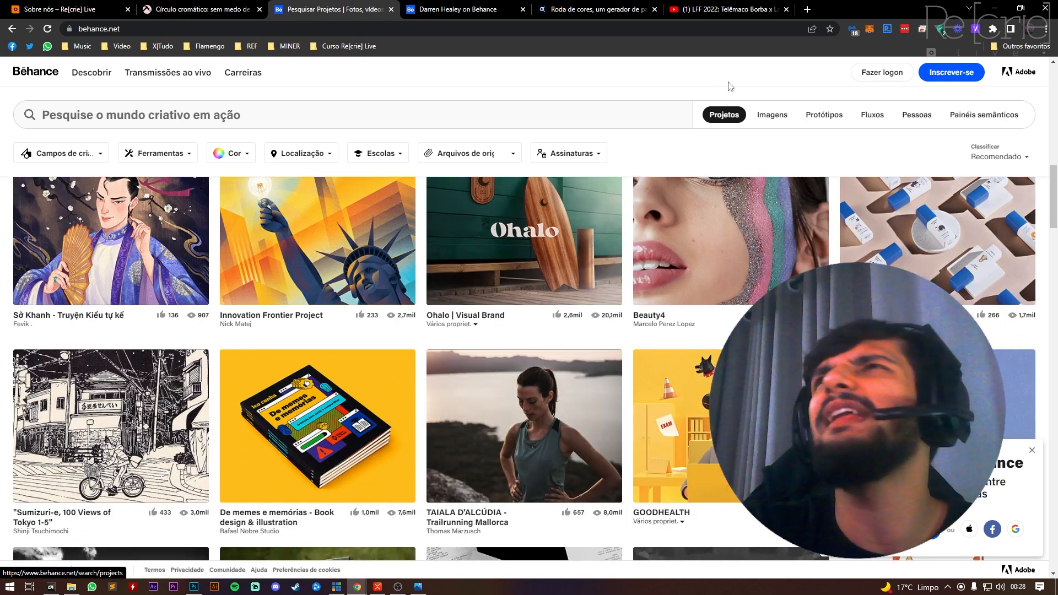
Step: Open Flickr in a new tab, search its photos for "sport" and look through the results
click(808, 9)
text(flickr)
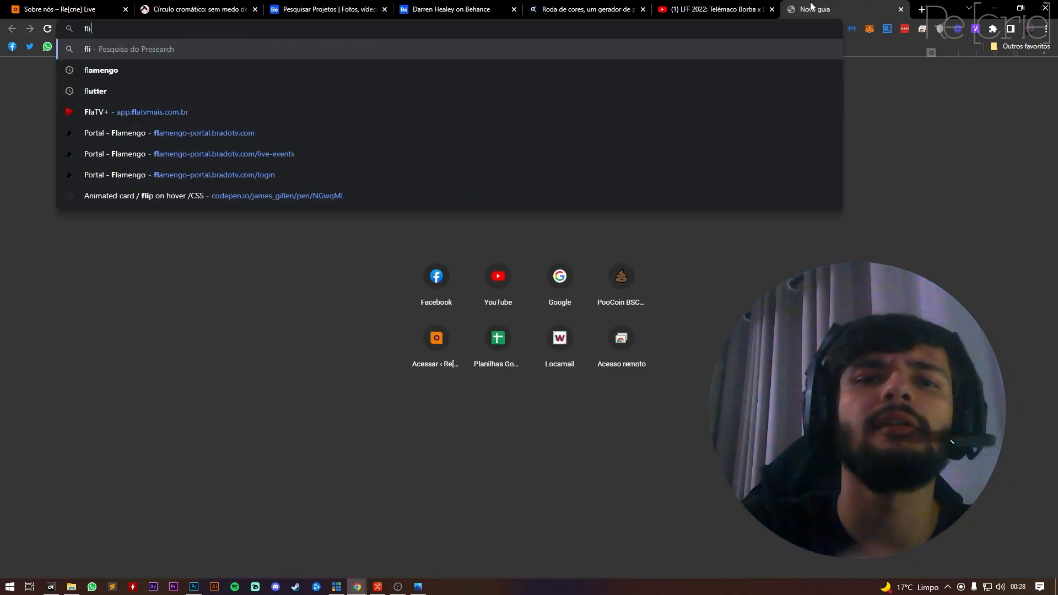
key(Return)
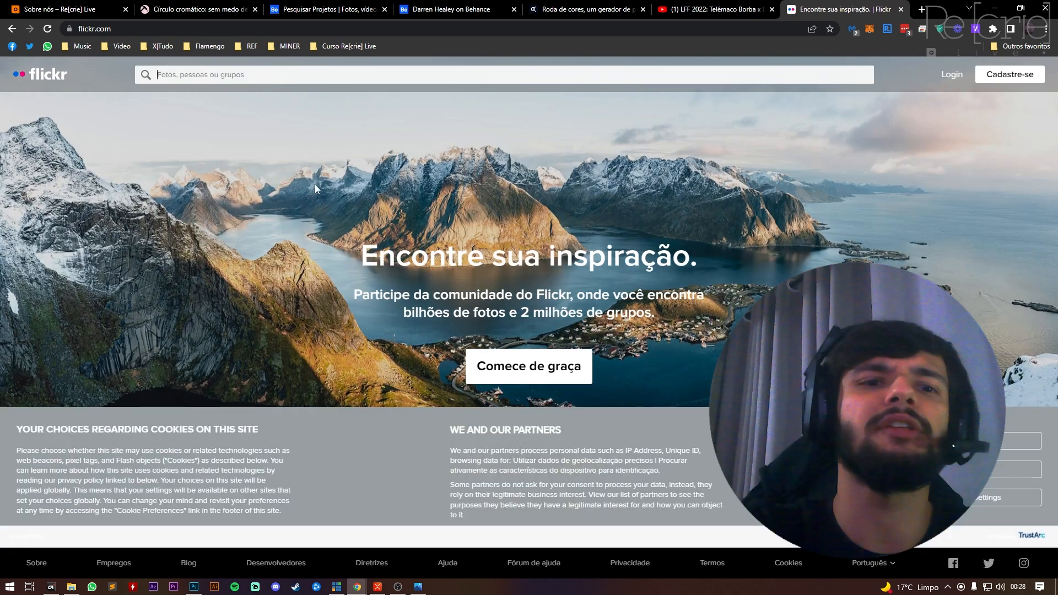
text(sport)
key(Return)
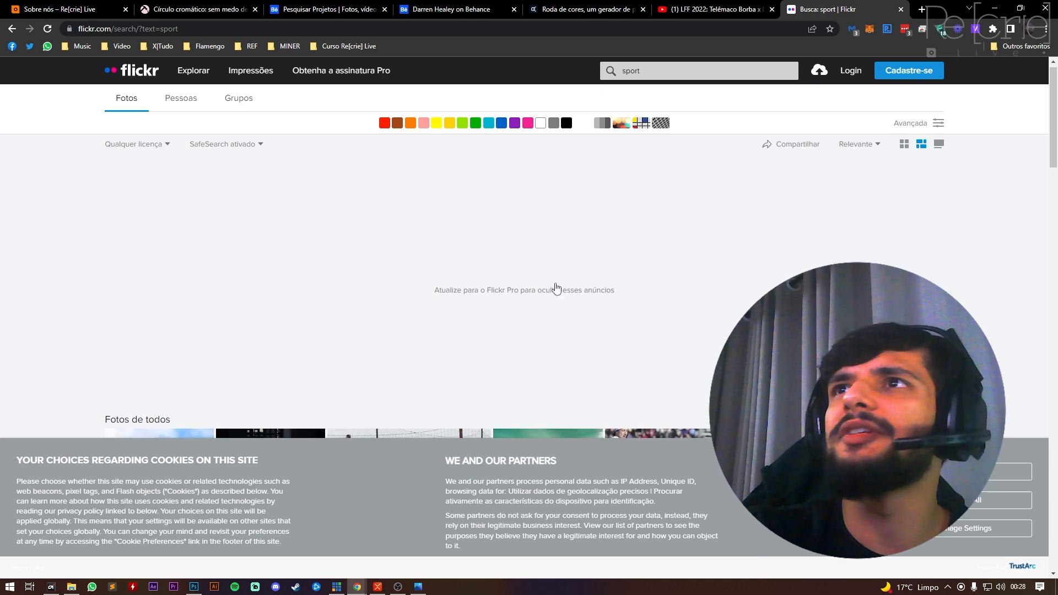
scroll(606, 292, down, 10)
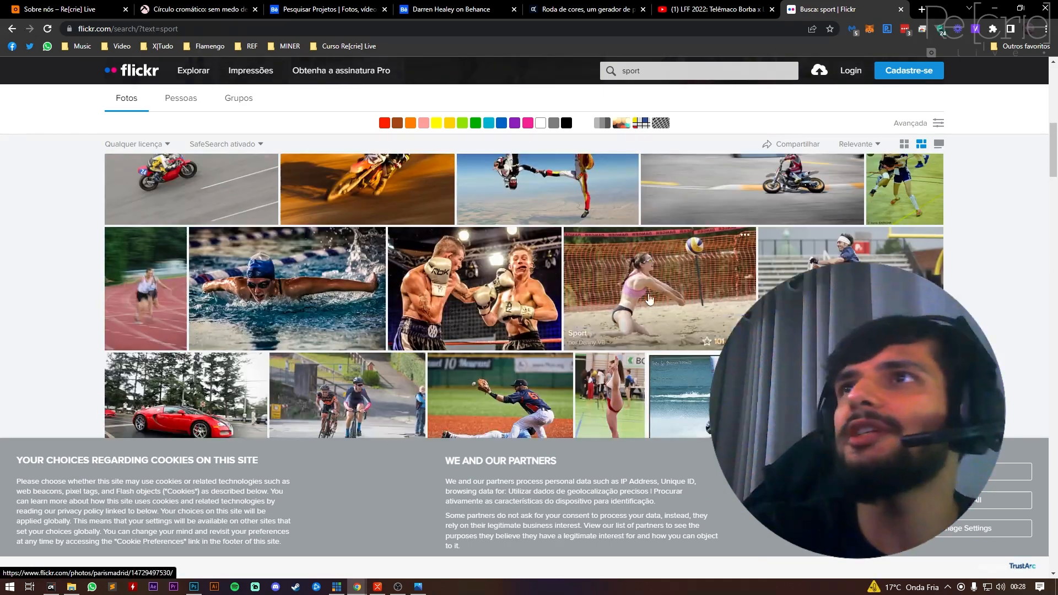
scroll(650, 299, down, 5)
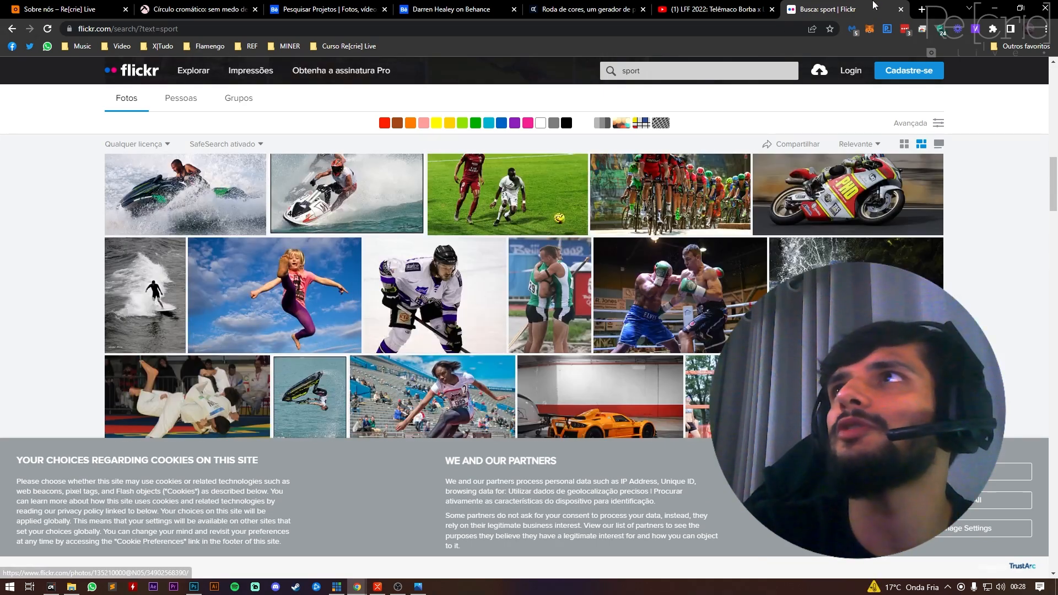
Step: Close the Flickr tab, skim more of the Behance project gallery and close that tab too
click(901, 10)
scroll(579, 328, down, 3)
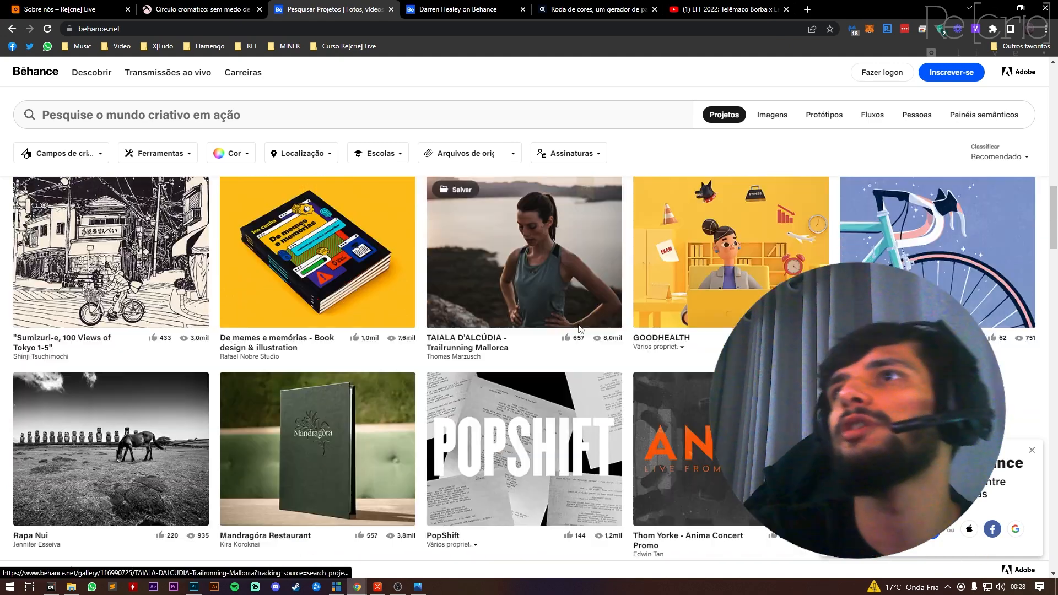
scroll(580, 327, down, 8)
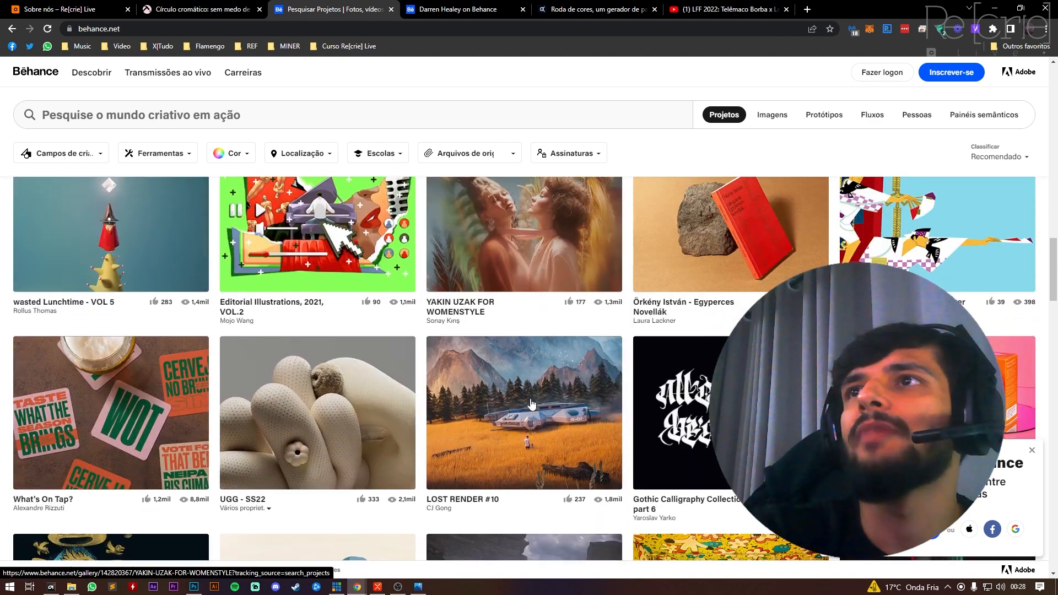
mouse_move(446, 435)
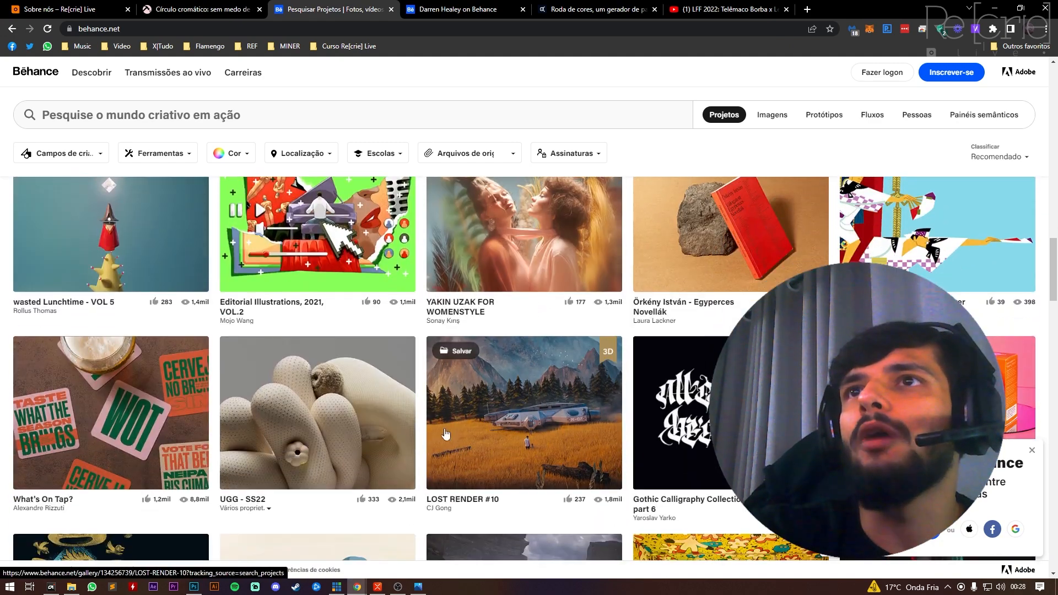
click(391, 9)
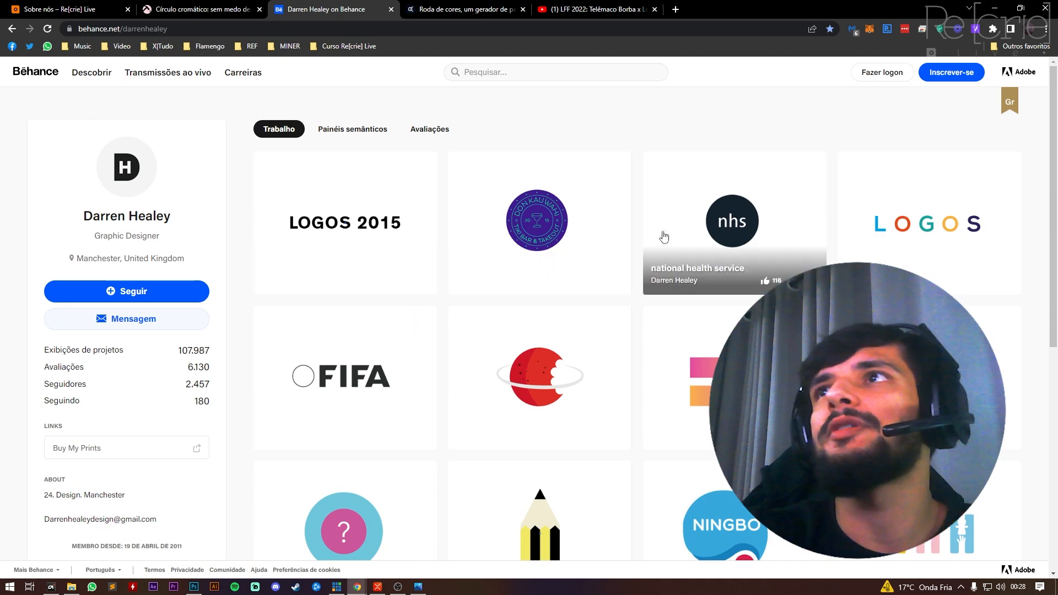
Step: Look over the designer's portfolio and open the FIFA Rebrand project
scroll(593, 364, down, 6)
scroll(498, 421, up, 3)
scroll(498, 422, up, 3)
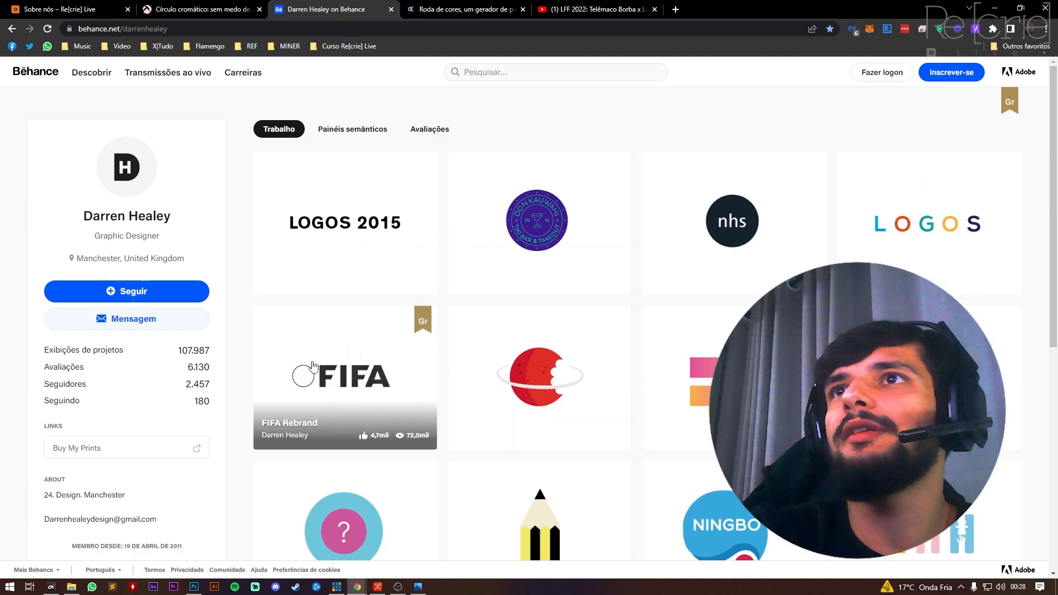
click(402, 366)
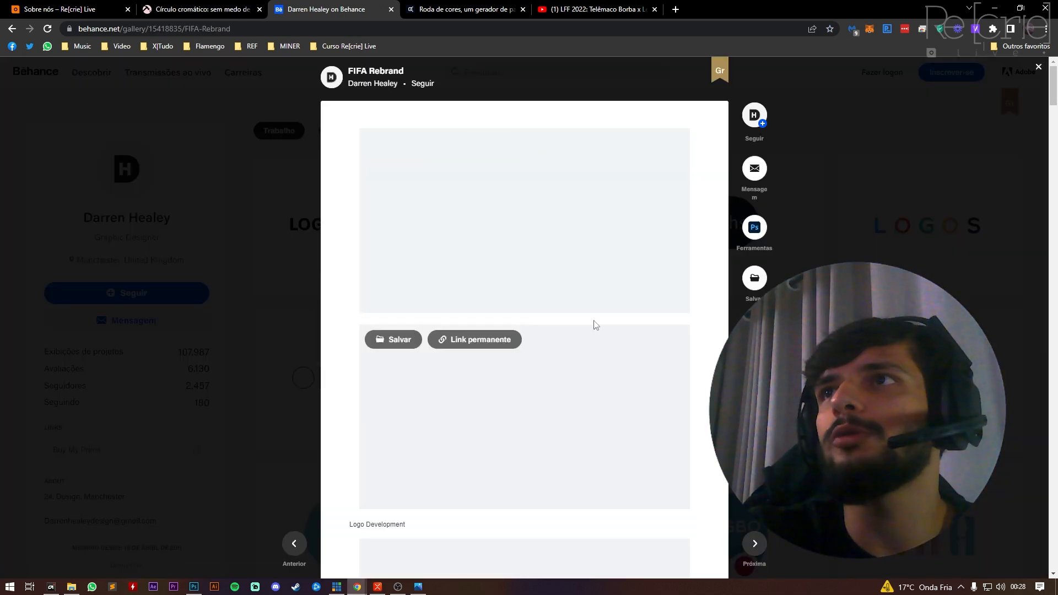
Step: Examine the FIFA Rebrand project's logo development, typeface, colour palette, federation colours, FIFA TV and website mockups
scroll(557, 331, down, 8)
scroll(555, 331, down, 7)
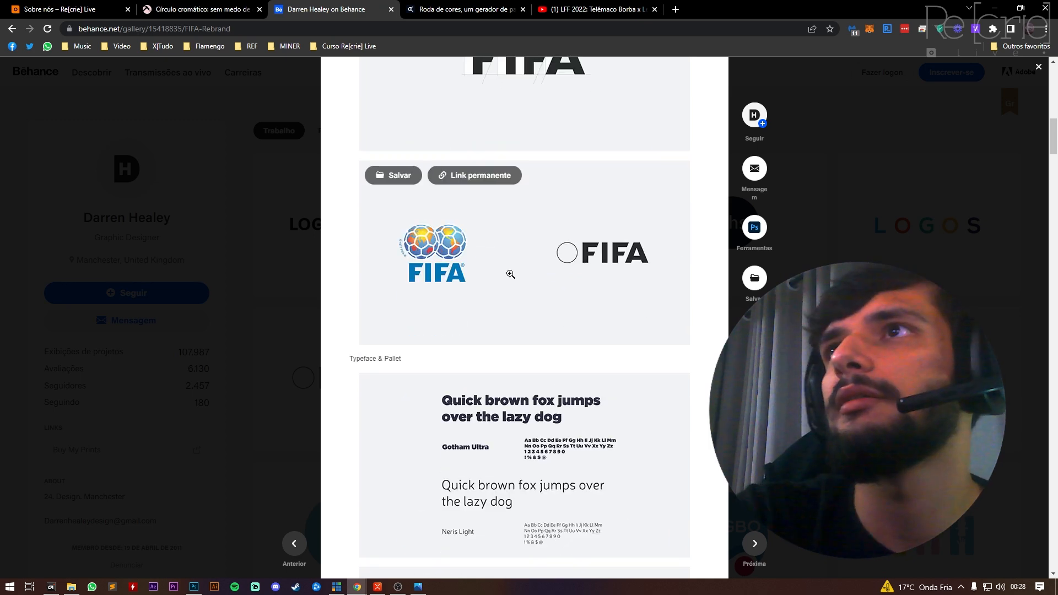
scroll(518, 330, up, 6)
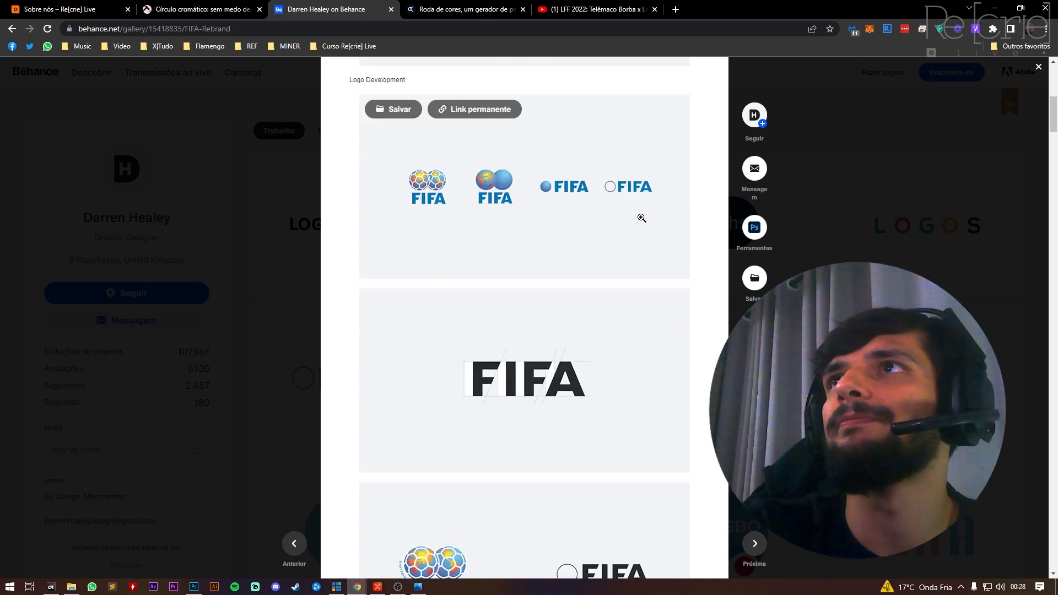
scroll(642, 218, down, 15)
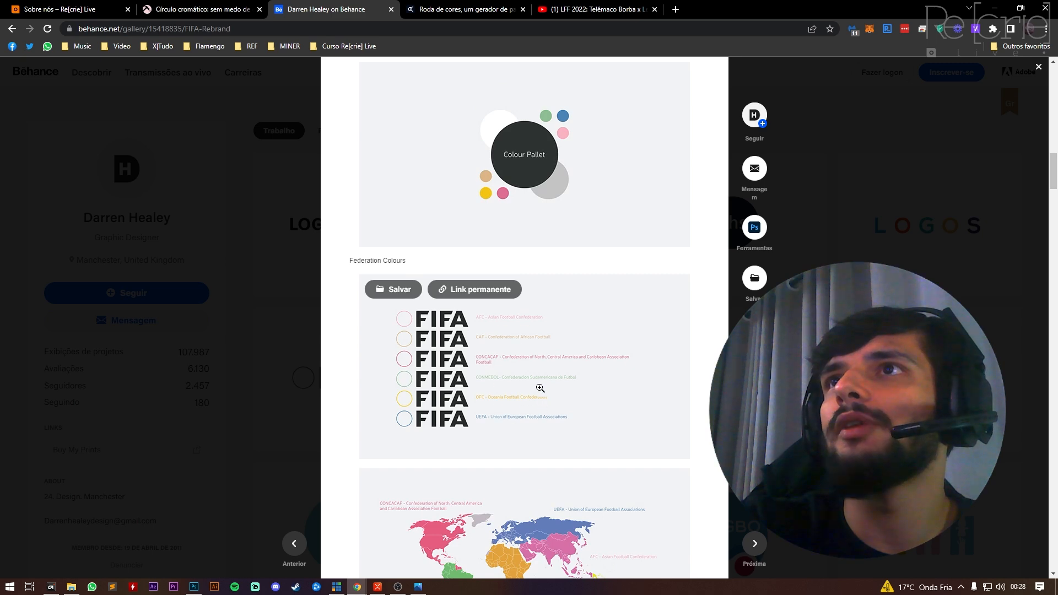
scroll(540, 389, down, 10)
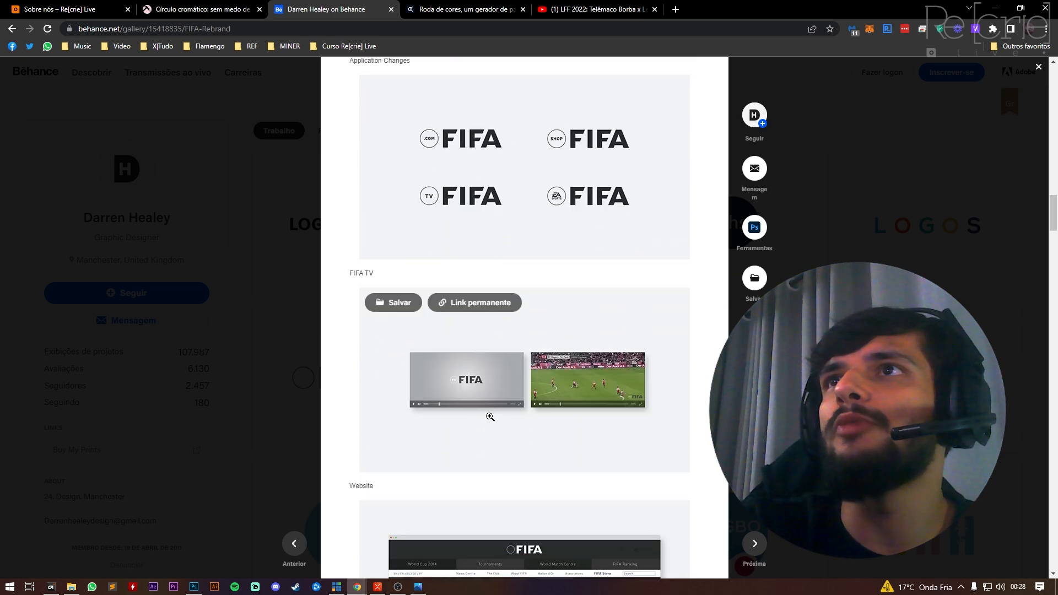
scroll(532, 429, down, 8)
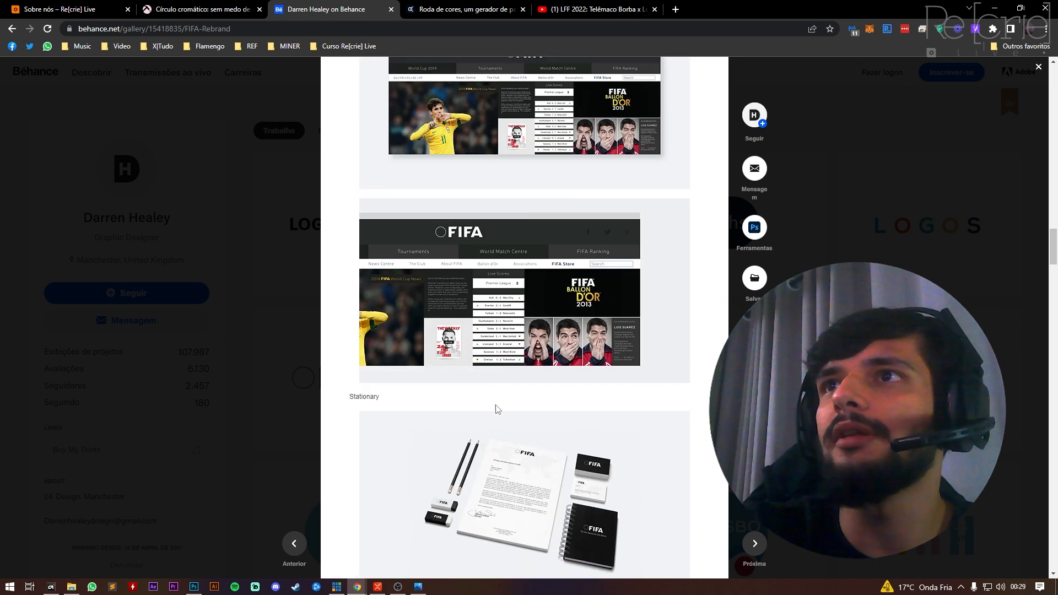
Step: Look through the rebrand's stationery, magazine, tickets, referee cards, Adidas promotion, FIFA 14 and loading icon, and close the project
scroll(497, 409, down, 3)
scroll(569, 371, up, 3)
scroll(570, 371, down, 3)
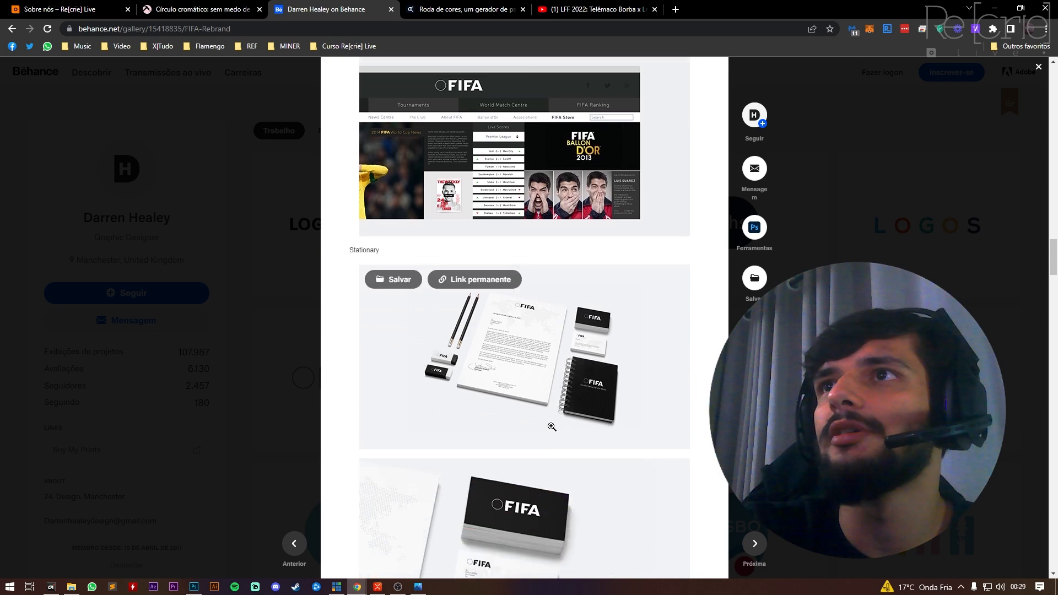
scroll(552, 427, down, 12)
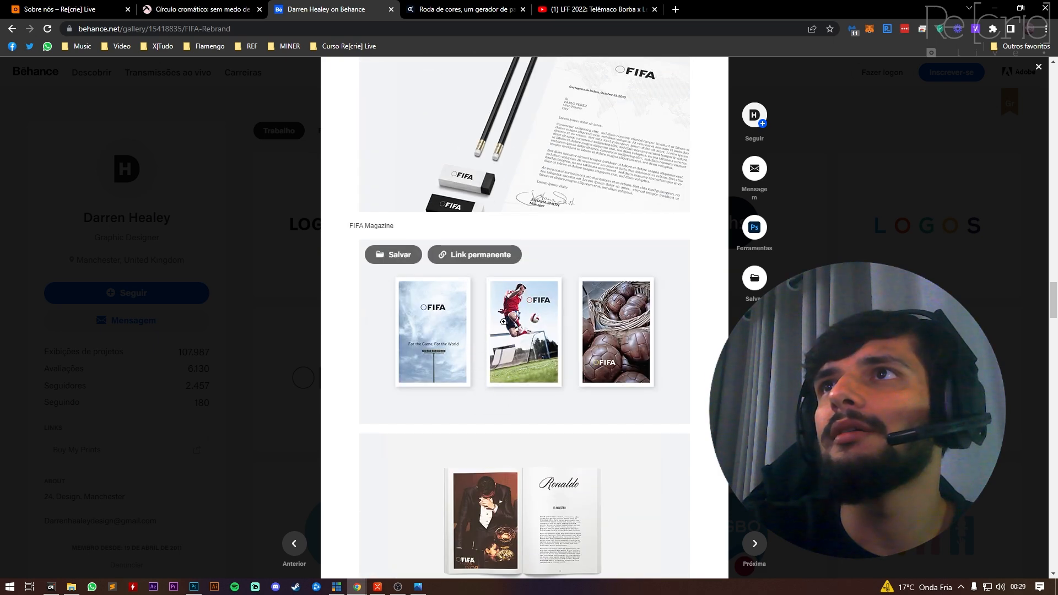
scroll(435, 336, down, 15)
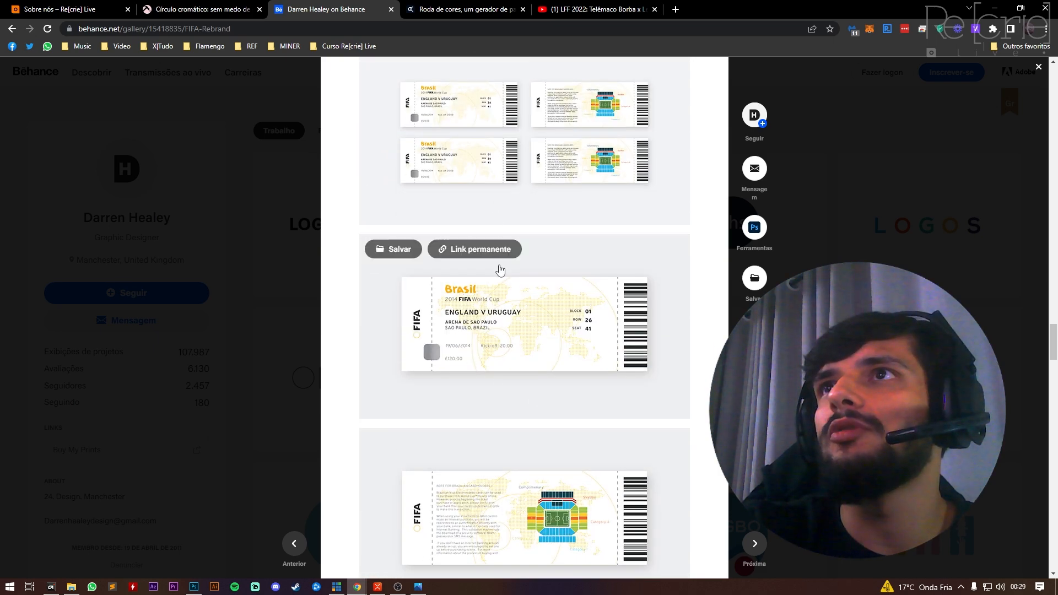
scroll(485, 341, down, 7)
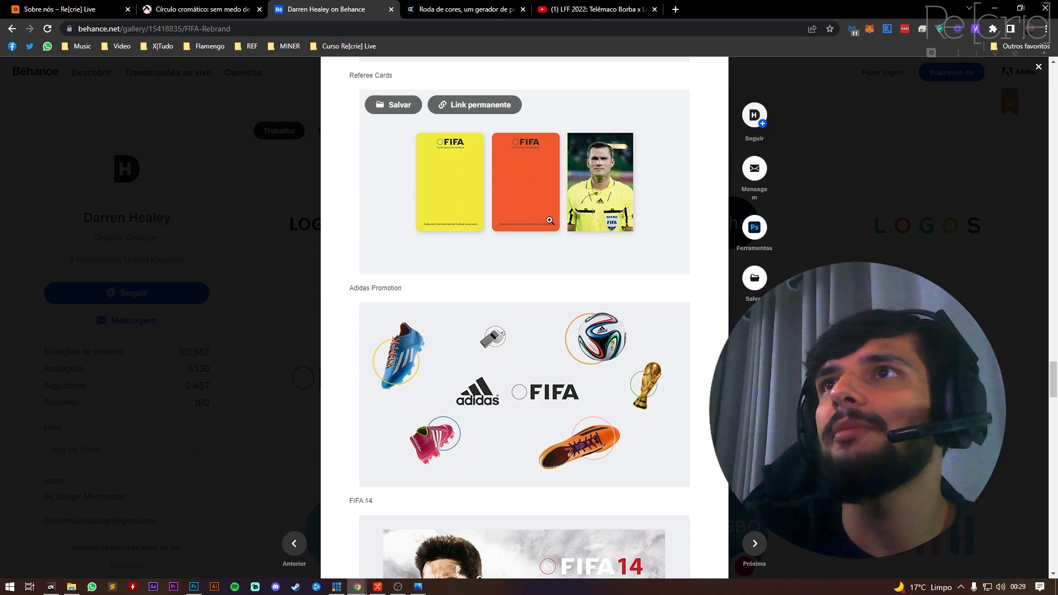
scroll(541, 344, down, 2)
scroll(432, 243, down, 3)
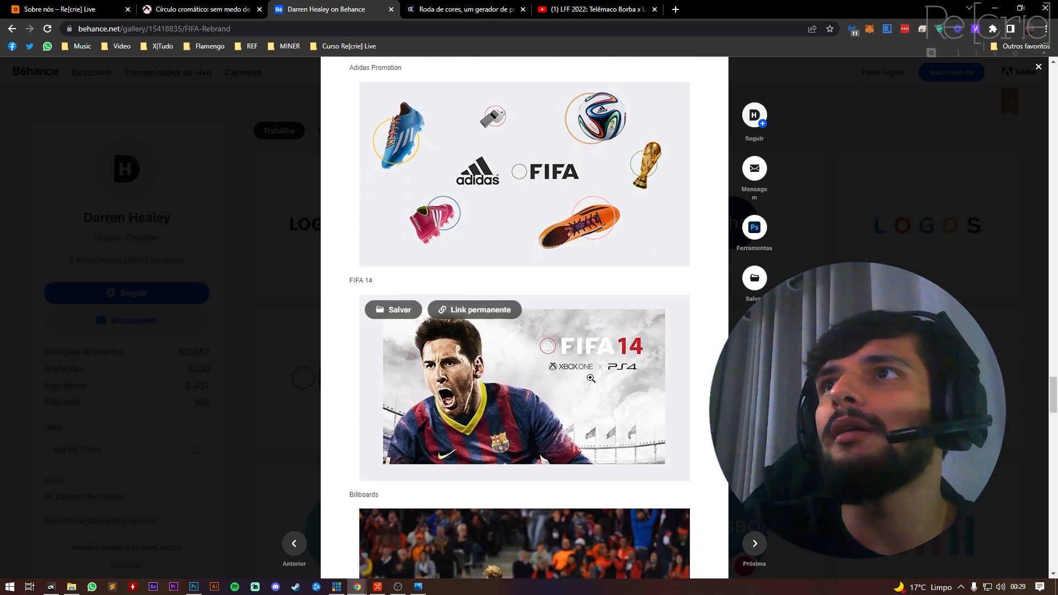
scroll(543, 269, down, 9)
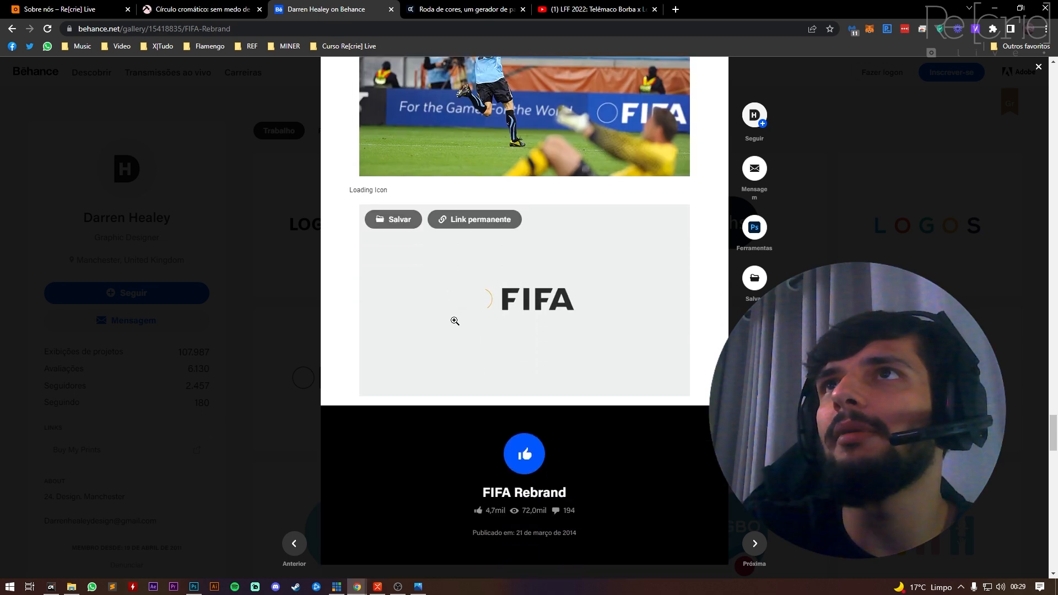
scroll(455, 320, down, 2)
scroll(493, 207, down, 14)
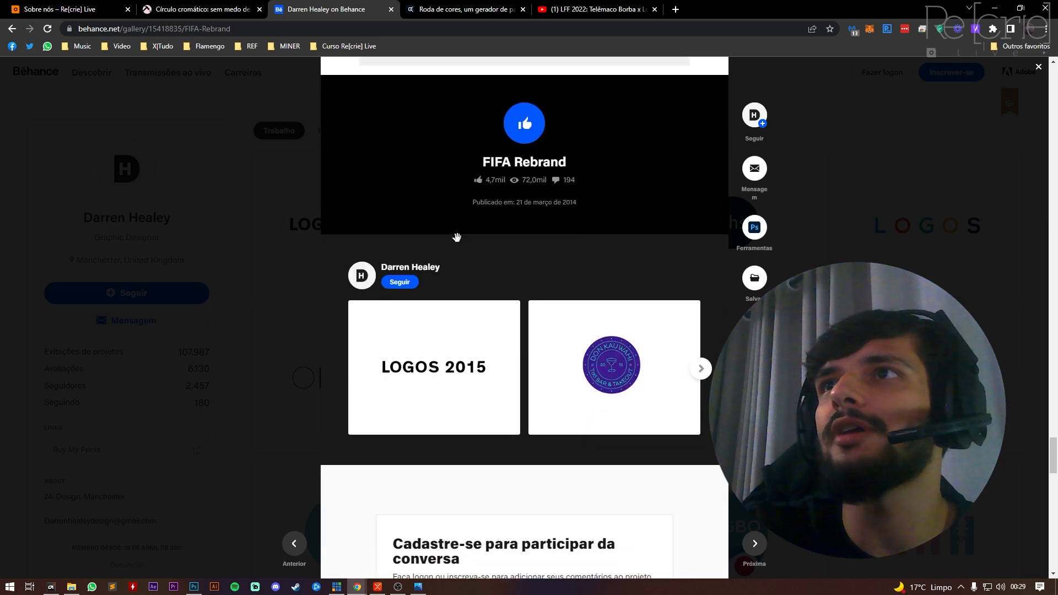
key(Escape)
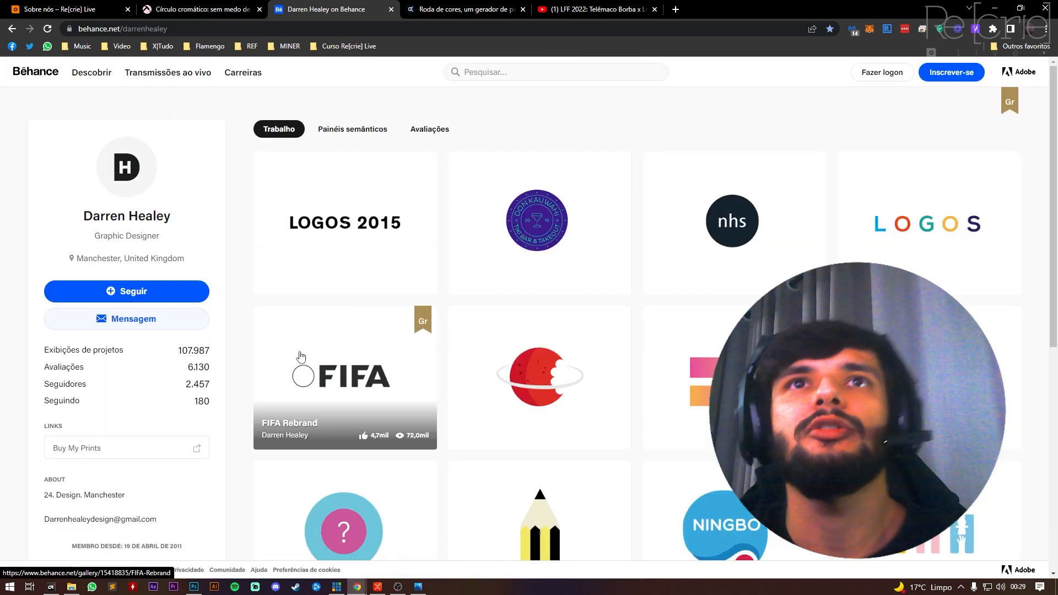
Step: Check the Curso Re[crie] bookmarks folder, glance at the course planning mind map in XMind and return to the browser
click(346, 49)
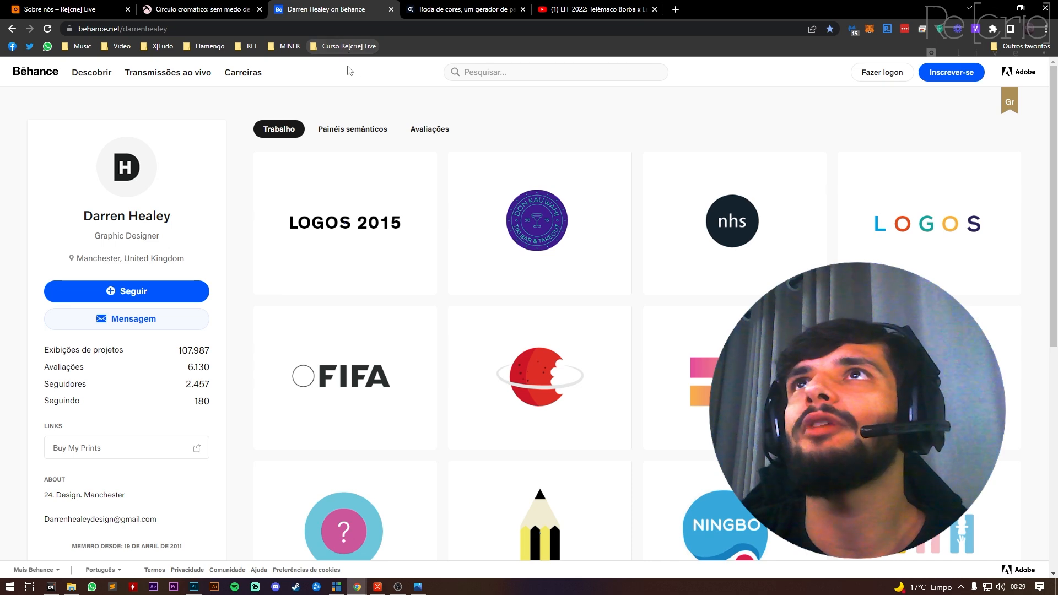
mouse_move(334, 63)
click(385, 89)
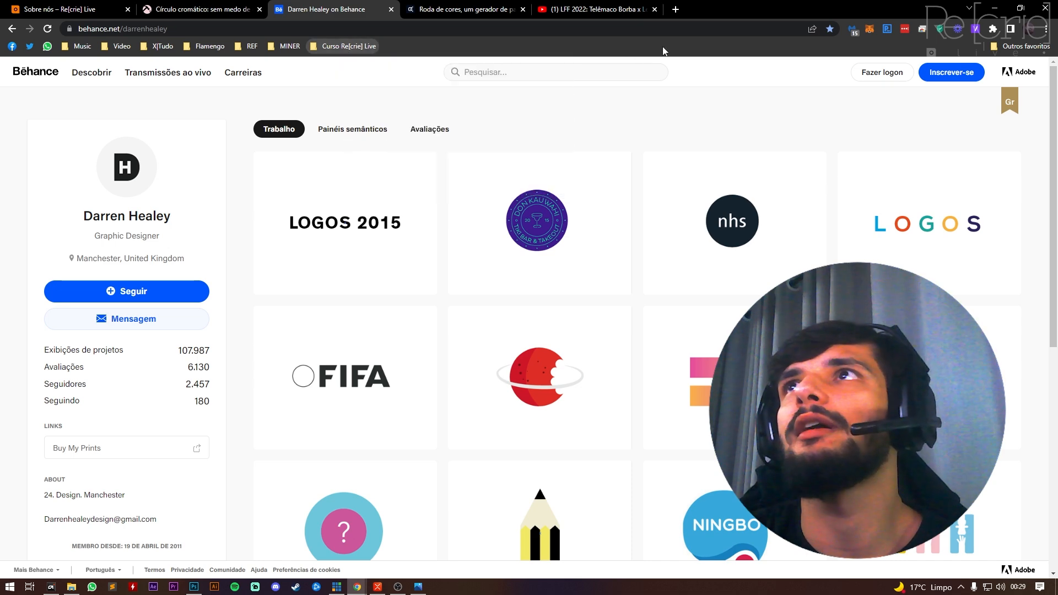
click(419, 586)
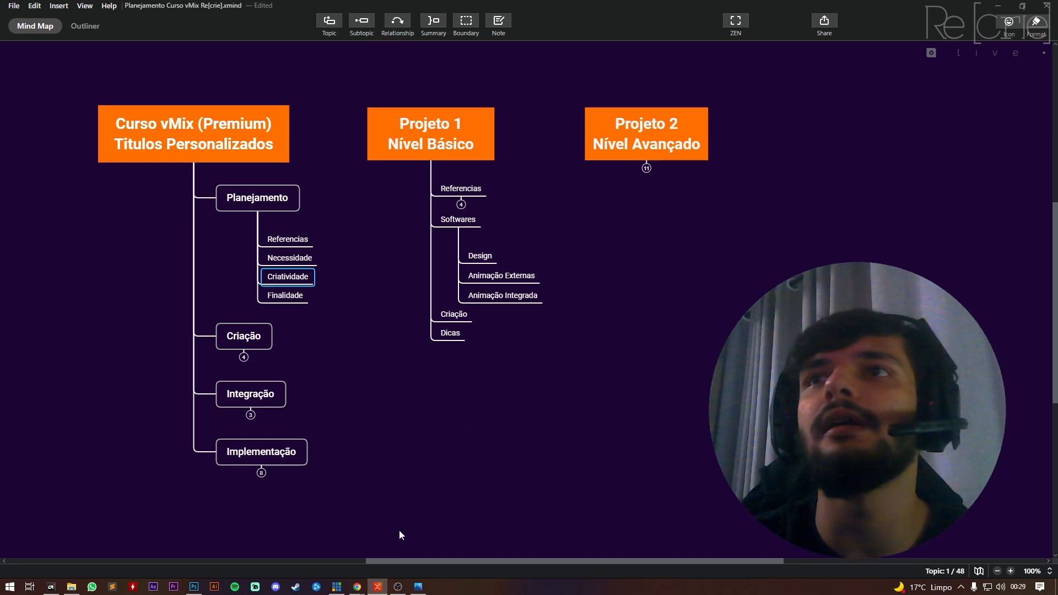
mouse_move(357, 587)
click(296, 531)
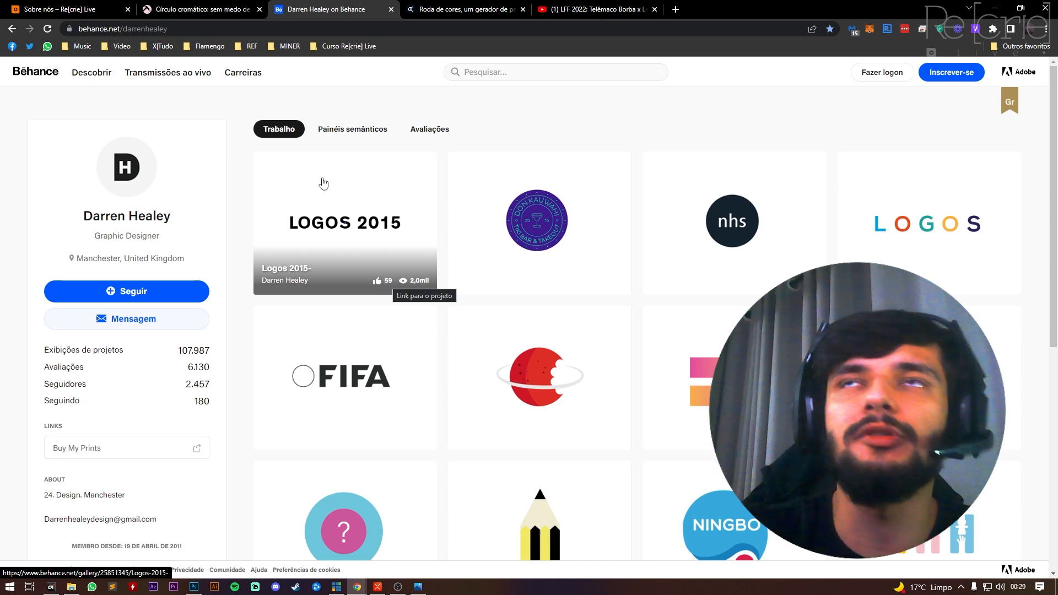
Step: Close the designer's Behance tab, view the LFF 2022 match video tab and switch to the XMind course plan
click(392, 9)
click(469, 6)
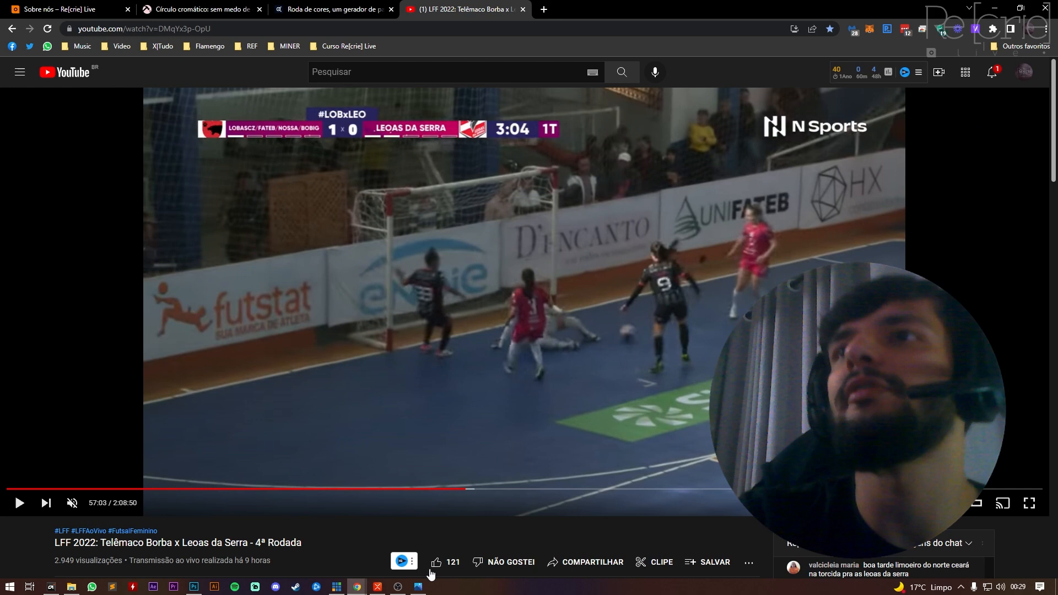
click(385, 590)
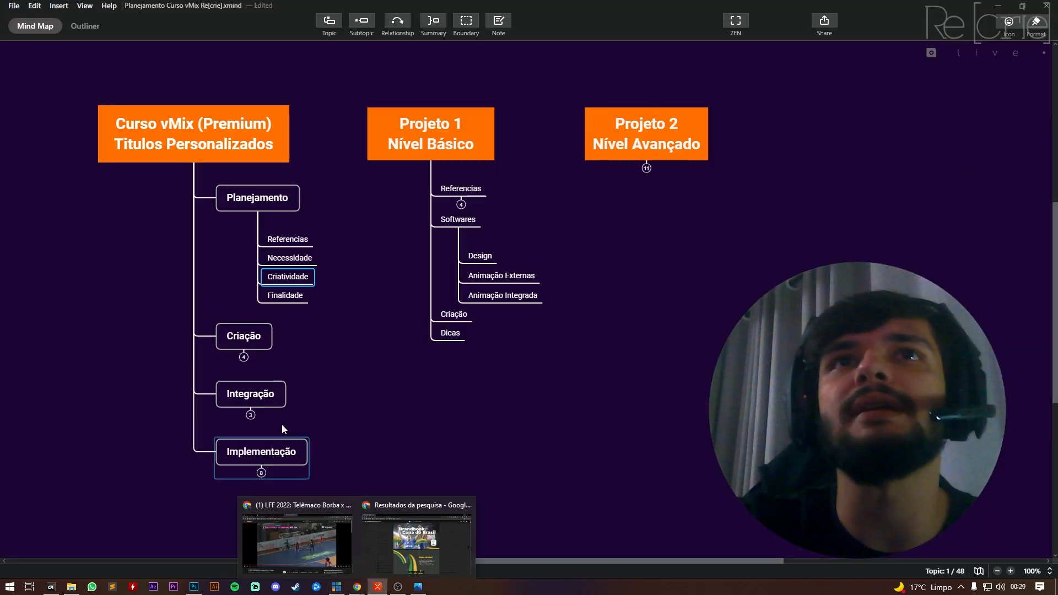
Step: Review the Design and Animação Integrada topics under Softwares in the Projeto 1 branch
click(477, 392)
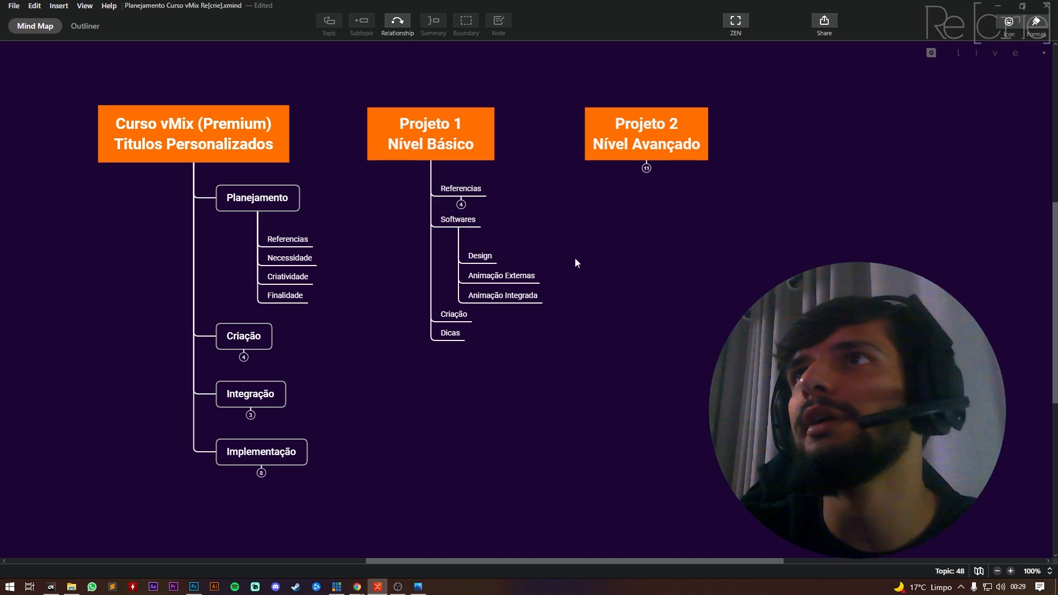
click(479, 257)
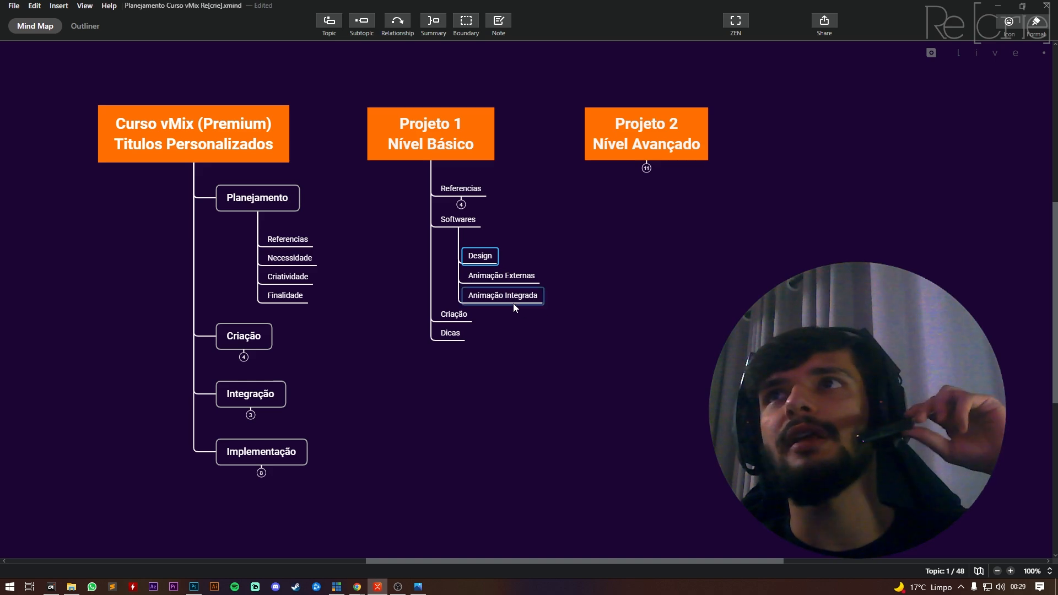
click(651, 301)
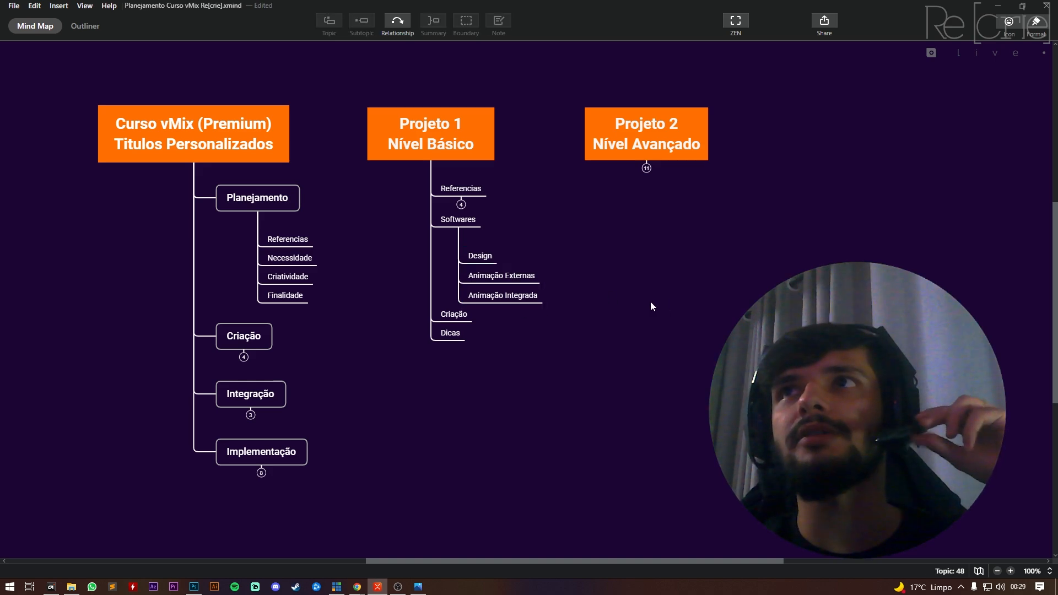
click(524, 296)
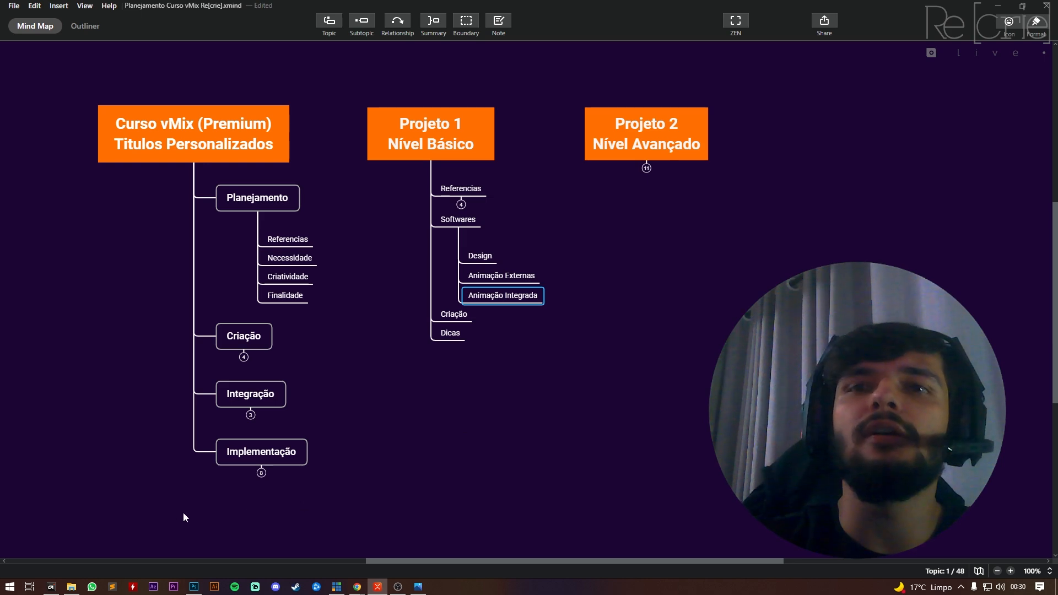
Step: Launch GT Designer Advanced with an empty title project
key(super)
text(gt)
key(Return)
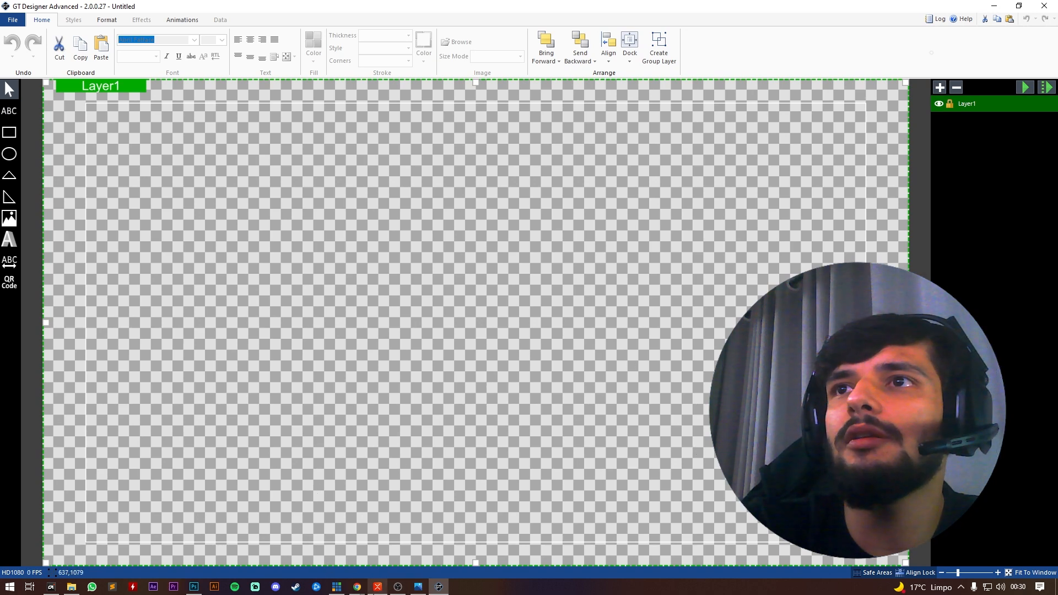
Step: Switch to vMix, bring up the Title / XAML templates for a new input and select Title 0- The Classic Green
click(336, 587)
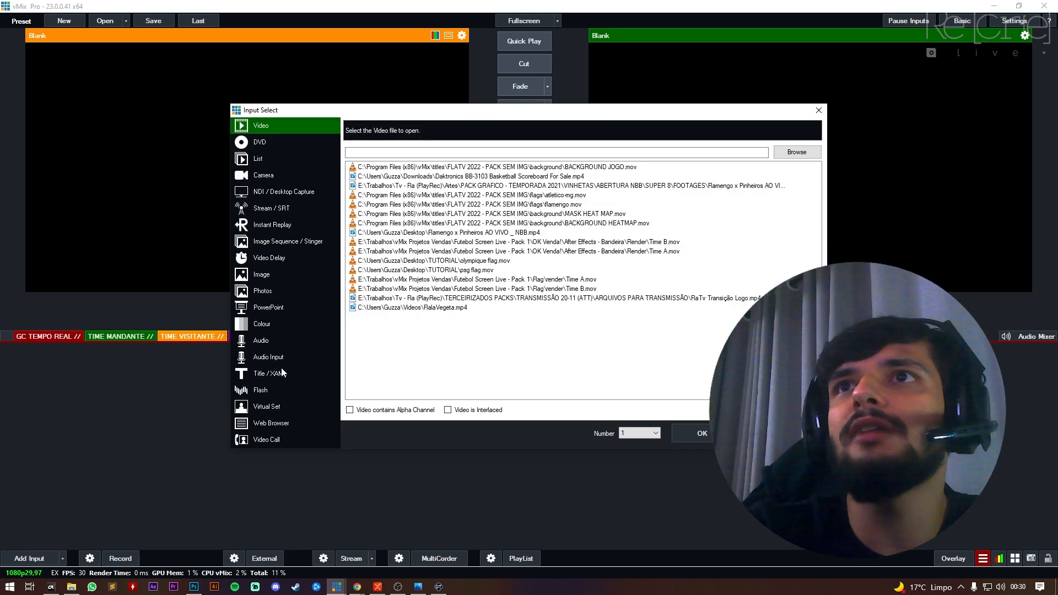
click(273, 374)
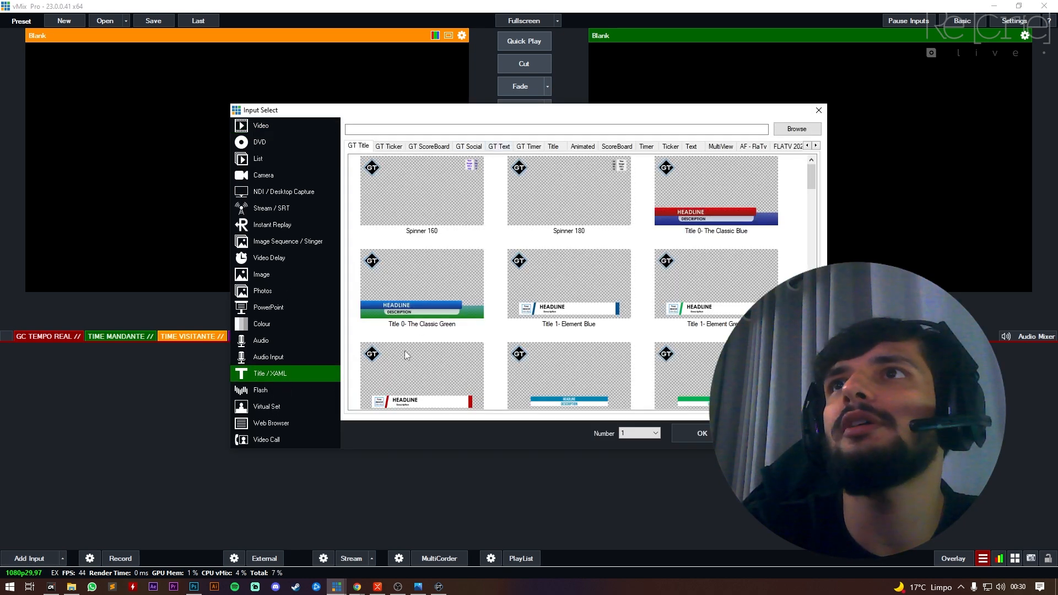
click(401, 303)
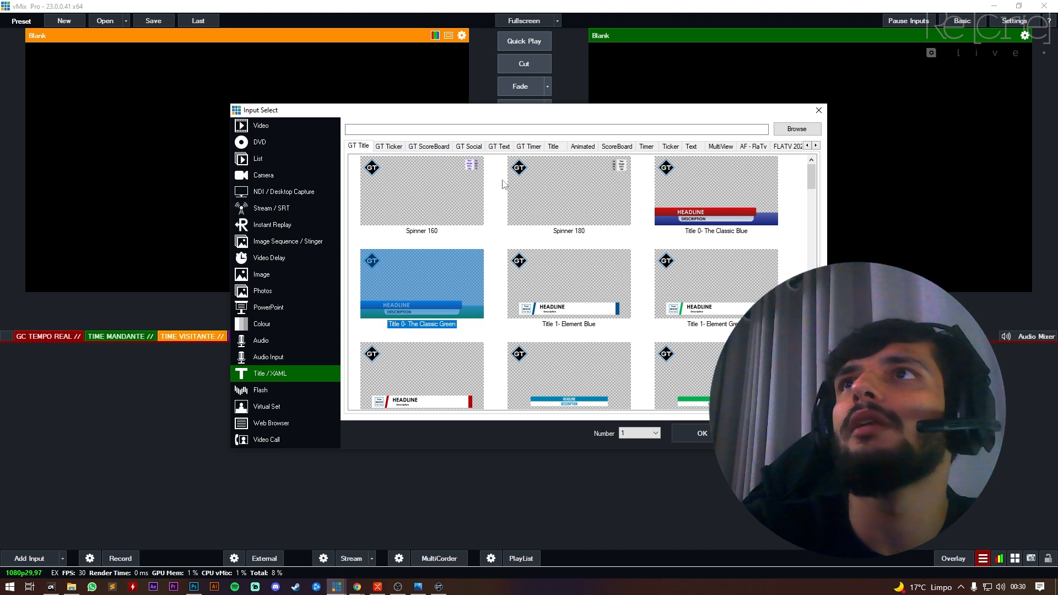
Step: Browse the custom template categories, add the MATCH - GOLS.xaml title as an input and close its title editor
click(815, 145)
click(816, 146)
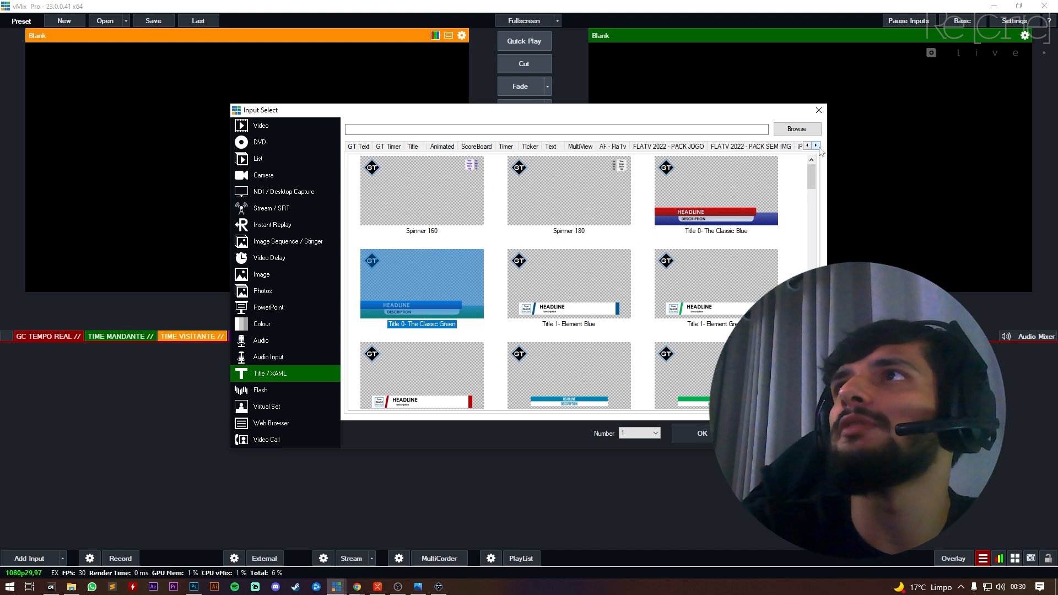
click(816, 146)
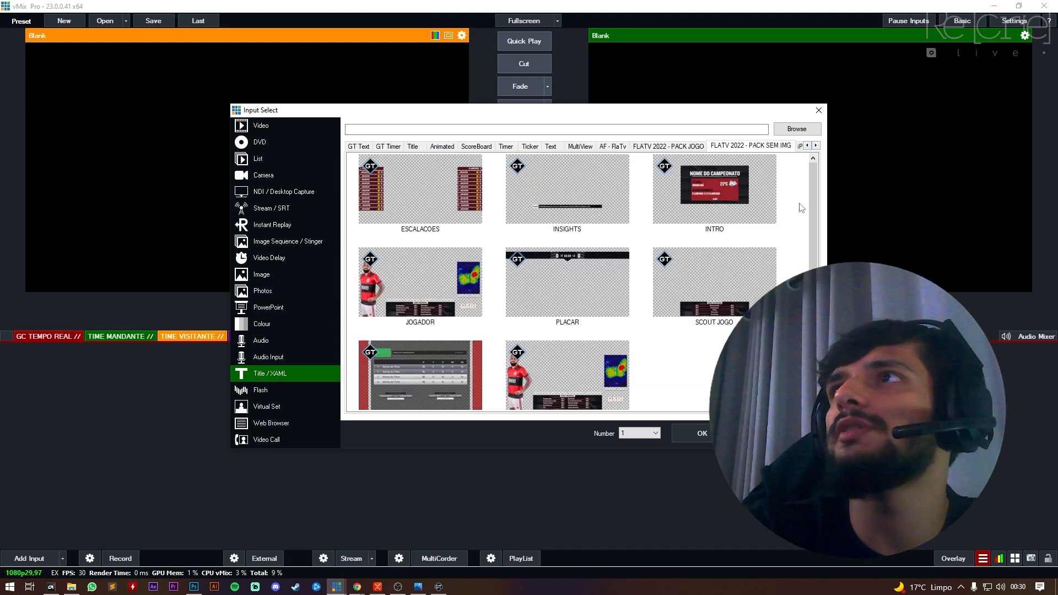
scroll(810, 246, down, 1)
double_click(680, 186)
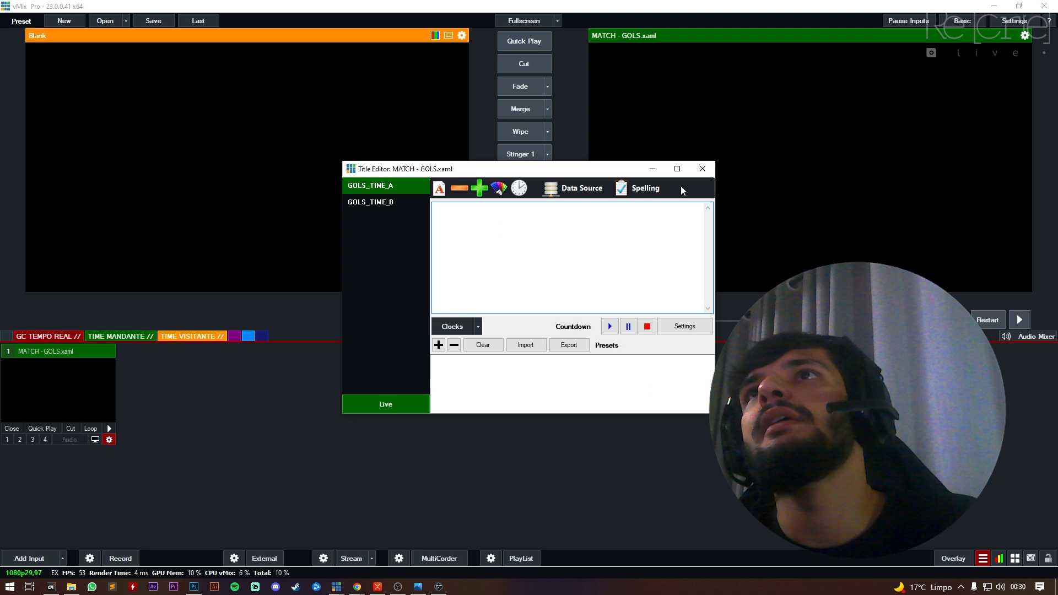
click(703, 169)
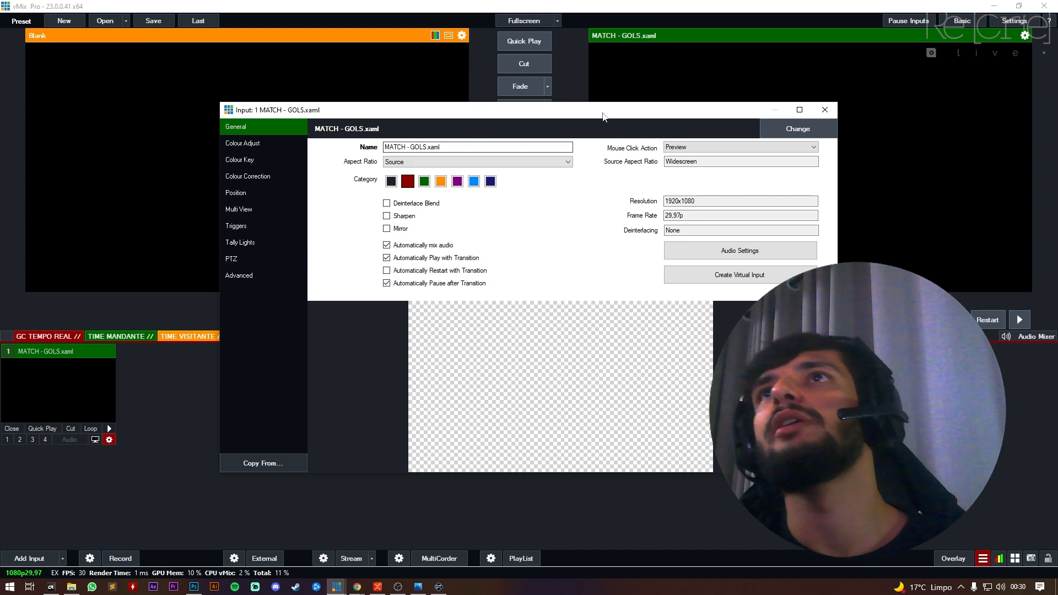
Step: Launch Microsoft Expression Blend 4 and narrow its Projects and Objects and Timeline panels
key(super)
text(ble)
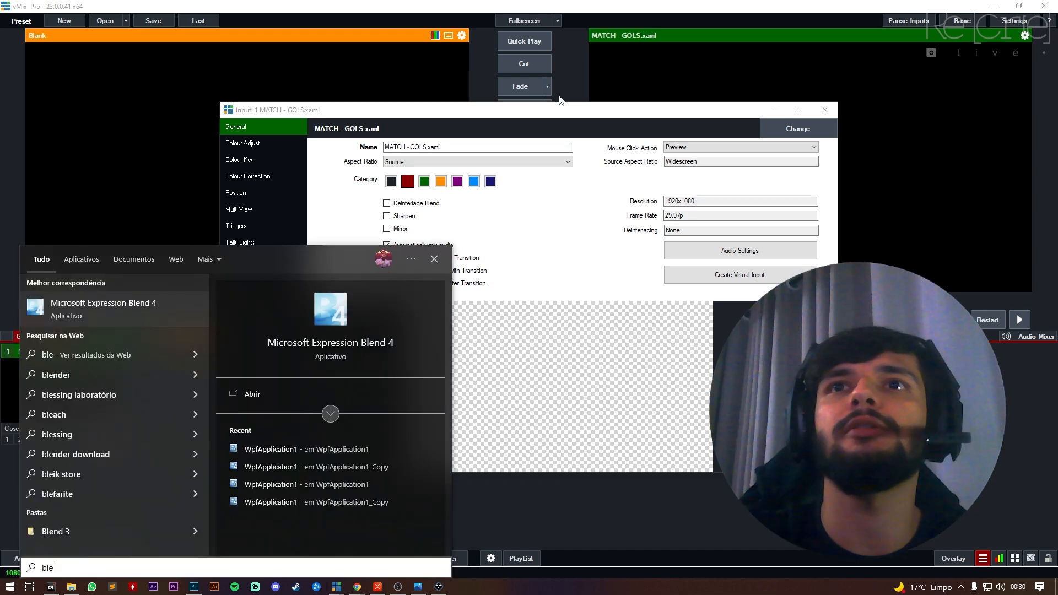
key(Return)
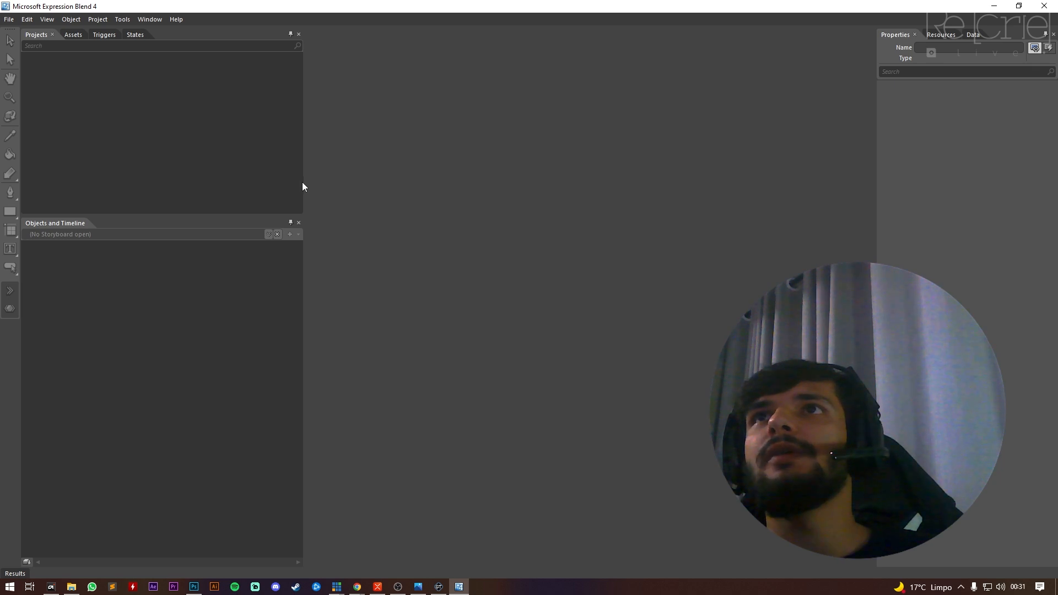
drag(303, 183, 215, 171)
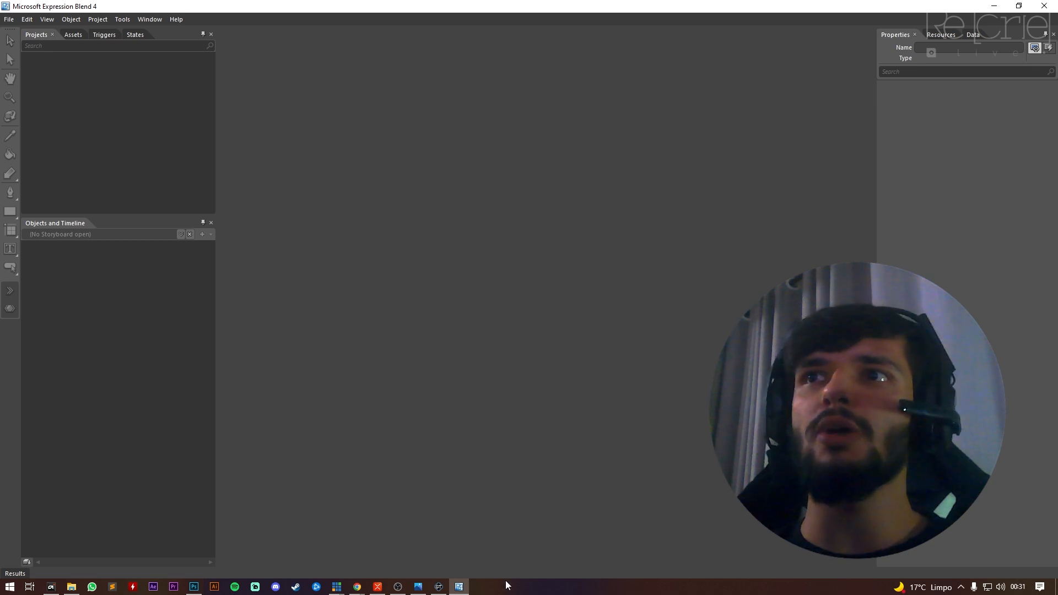
mouse_move(336, 586)
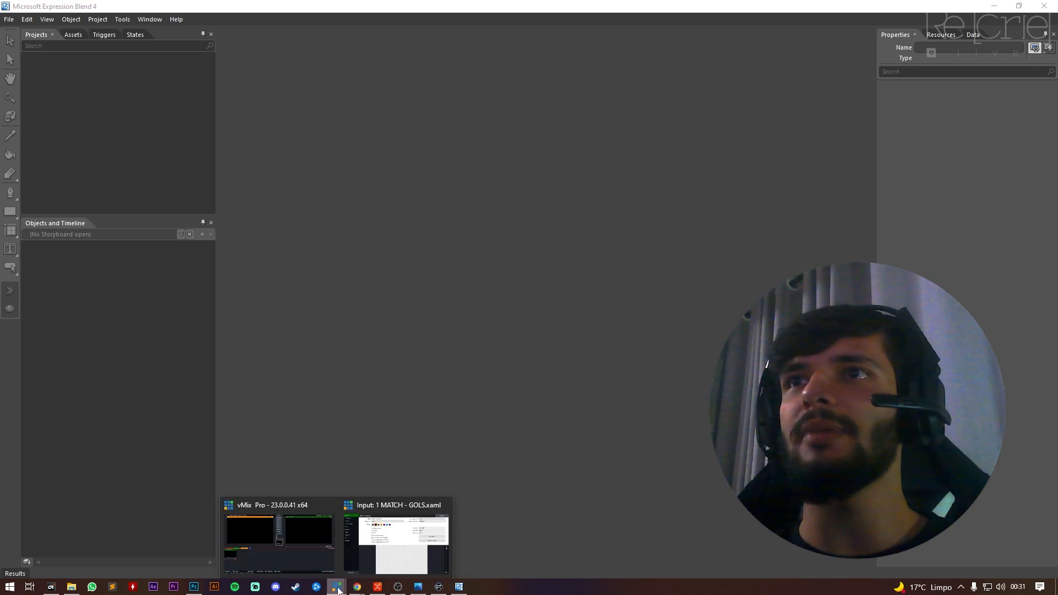
Step: Switch to vMix, play the MATCH - GOLS.xaml title in the preview and inspect it in an enlarged view
click(294, 545)
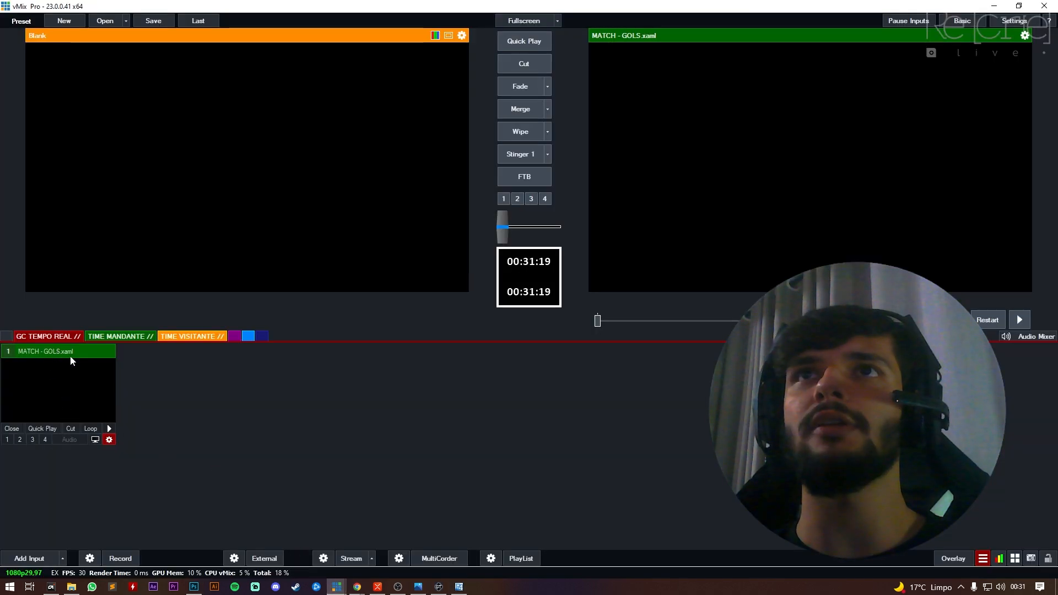
click(109, 429)
click(108, 430)
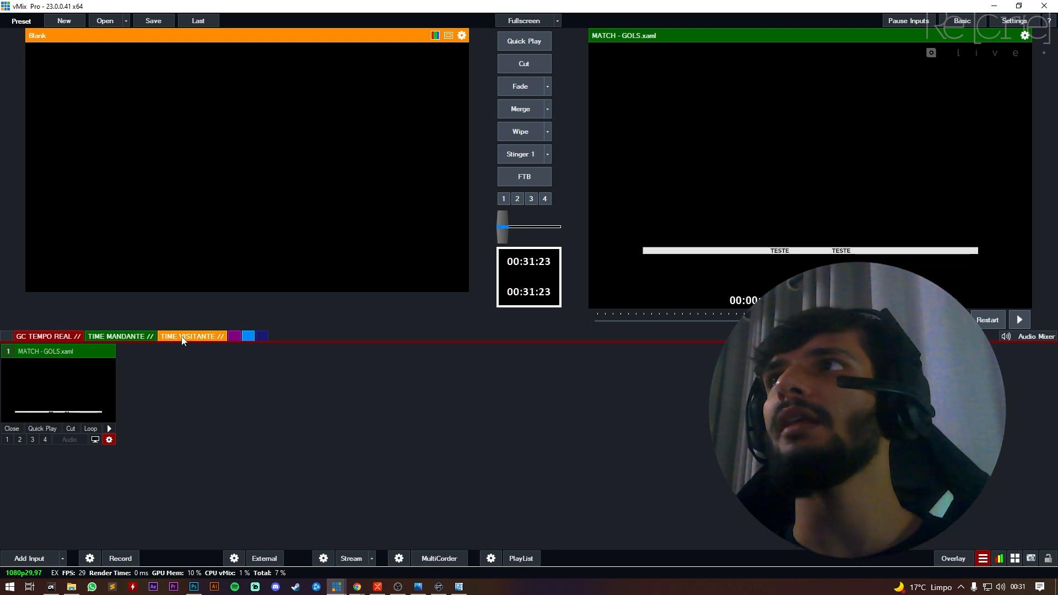
right_click(89, 366)
click(109, 439)
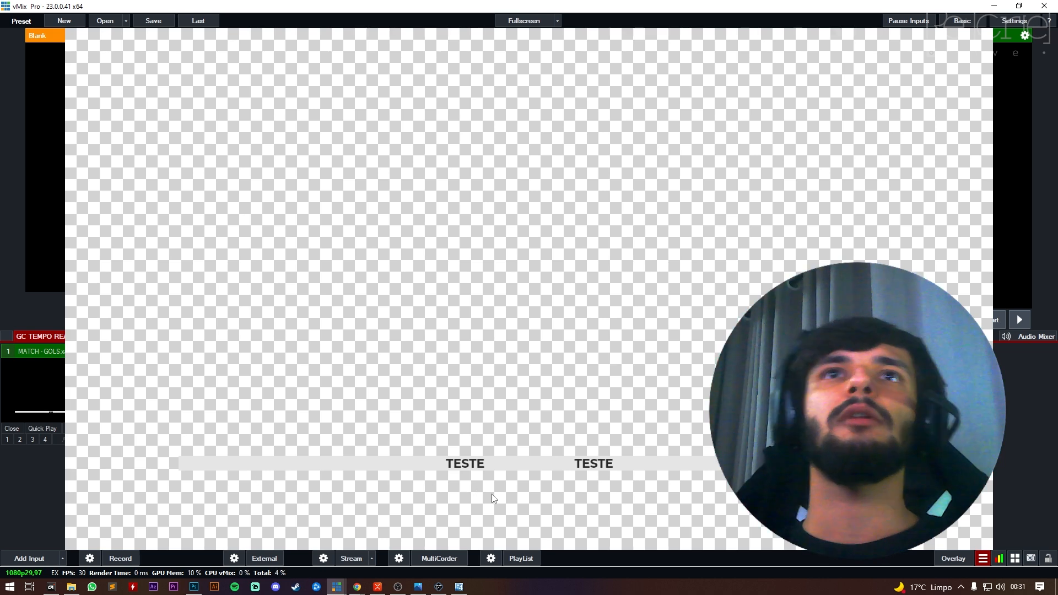
double_click(135, 412)
Step: Set the GOLS_TIME_A text of the MATCH - GOLS.xaml title to JOGADOR GOL 1T with blank lines after it, and close its title editor
right_click(84, 399)
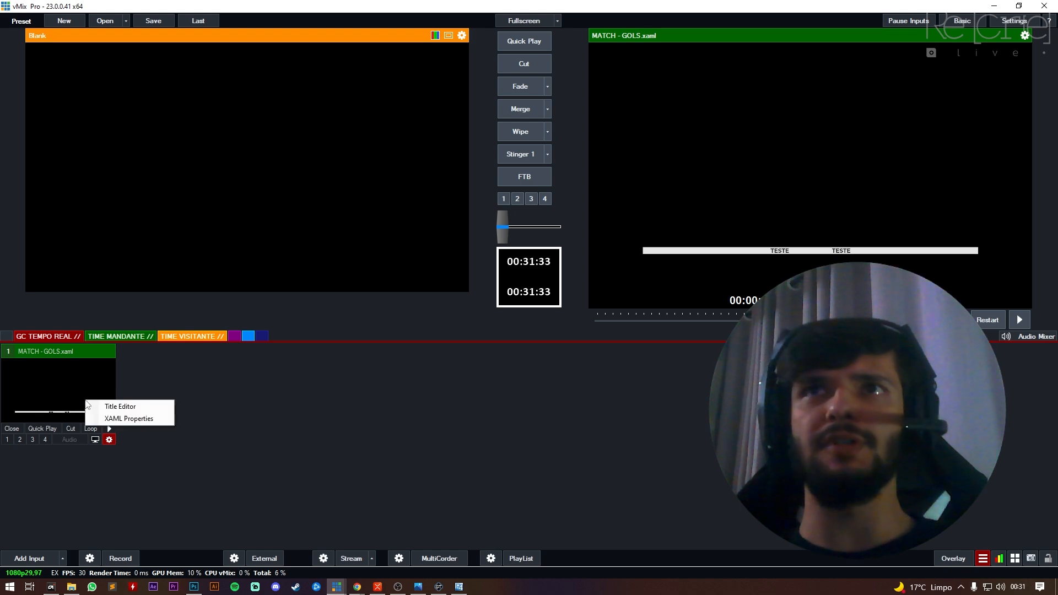
click(110, 405)
click(375, 203)
click(374, 185)
click(483, 214)
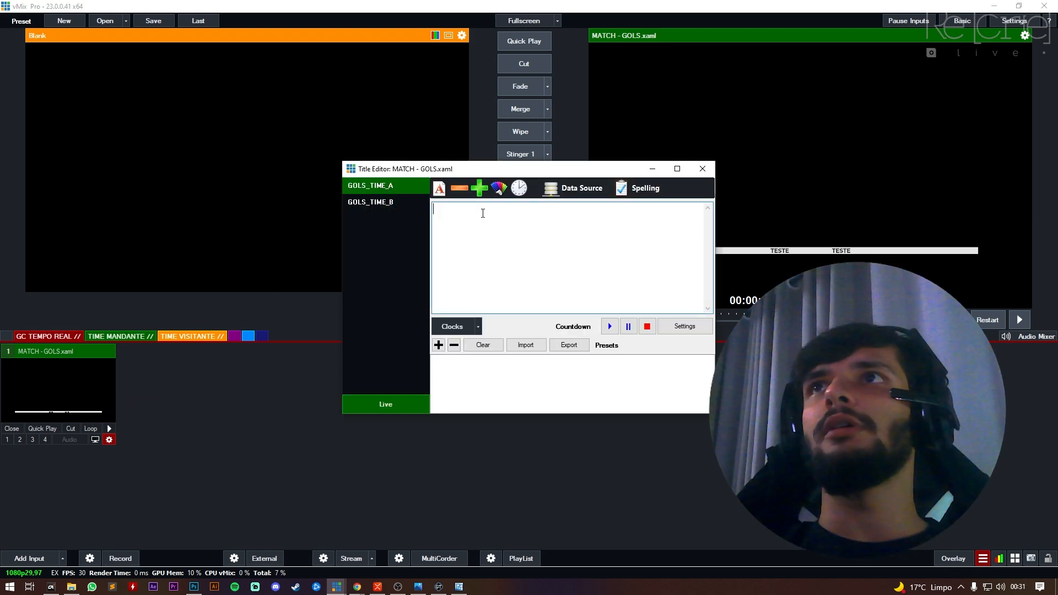
text(JOGA)
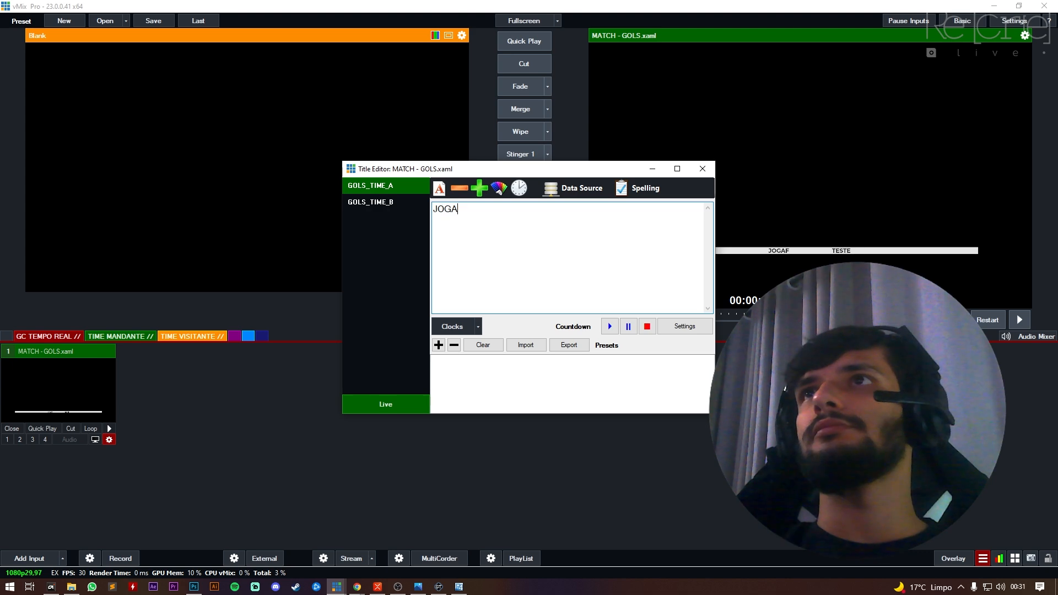
text(DOR GOL 1T)
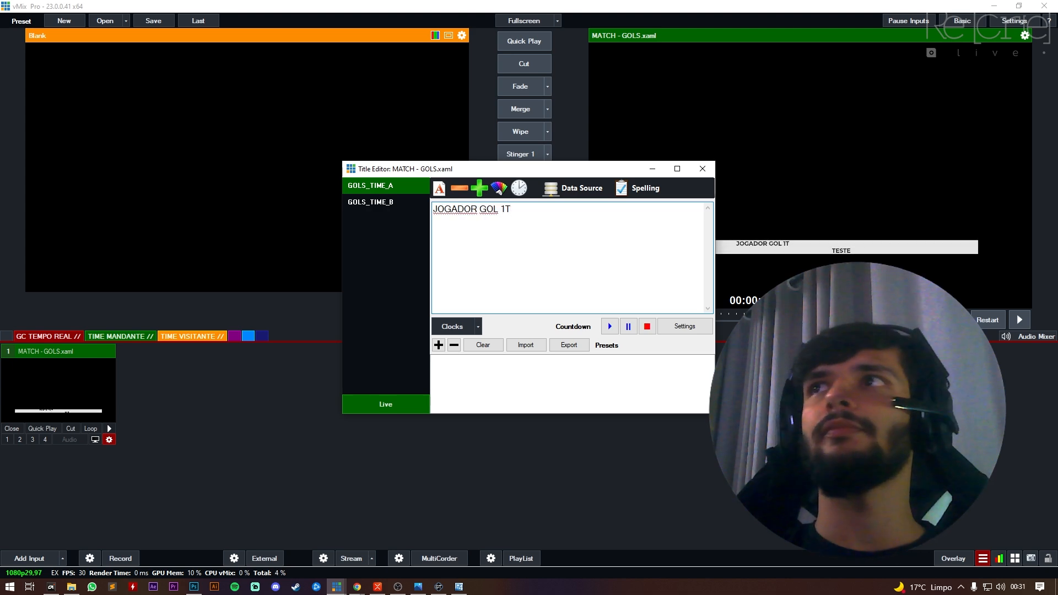
drag(556, 169, 457, 183)
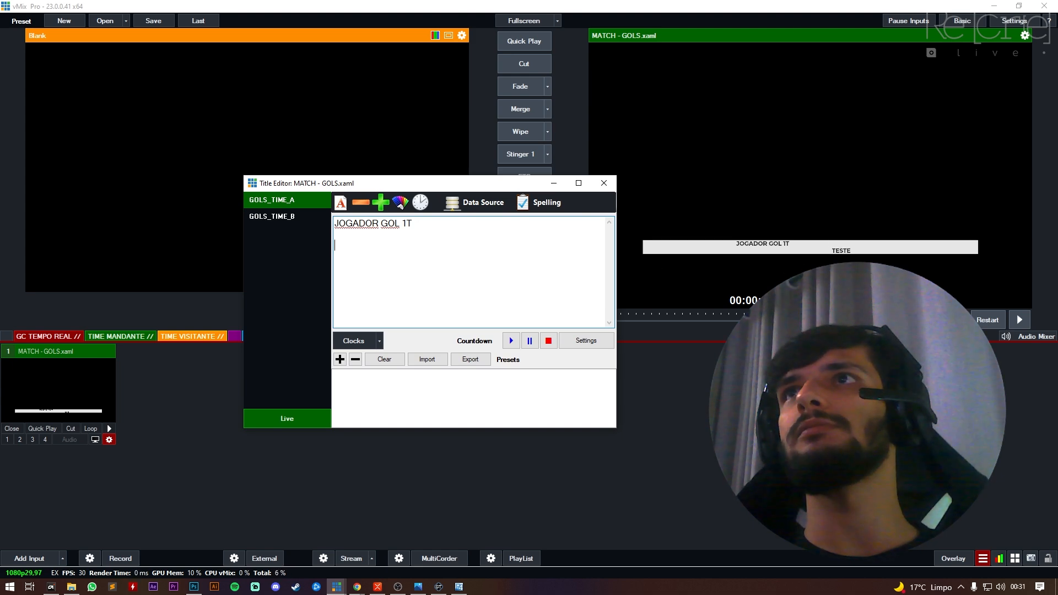
key(Return)
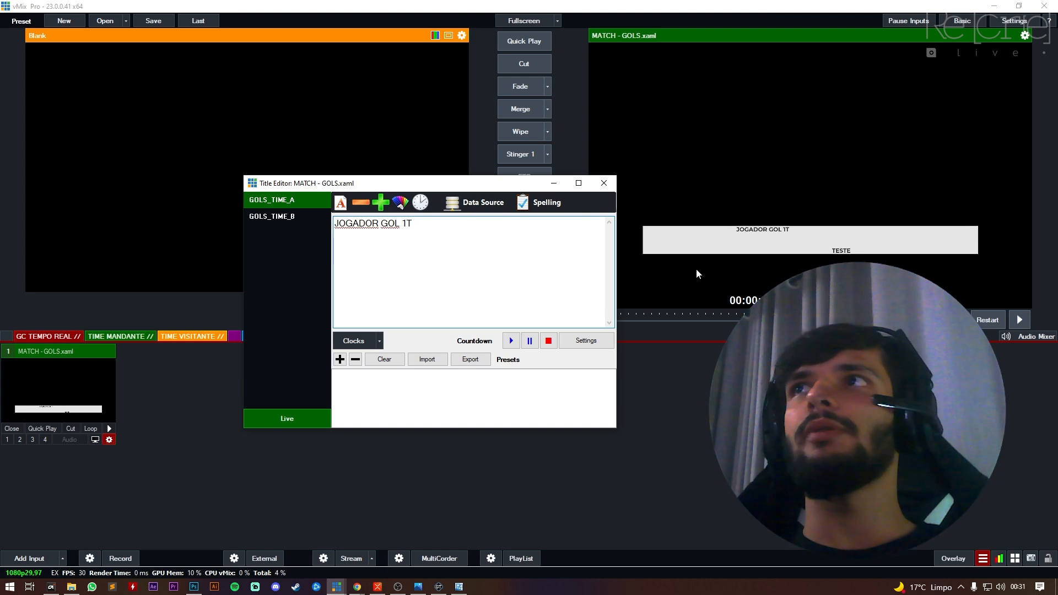
click(610, 190)
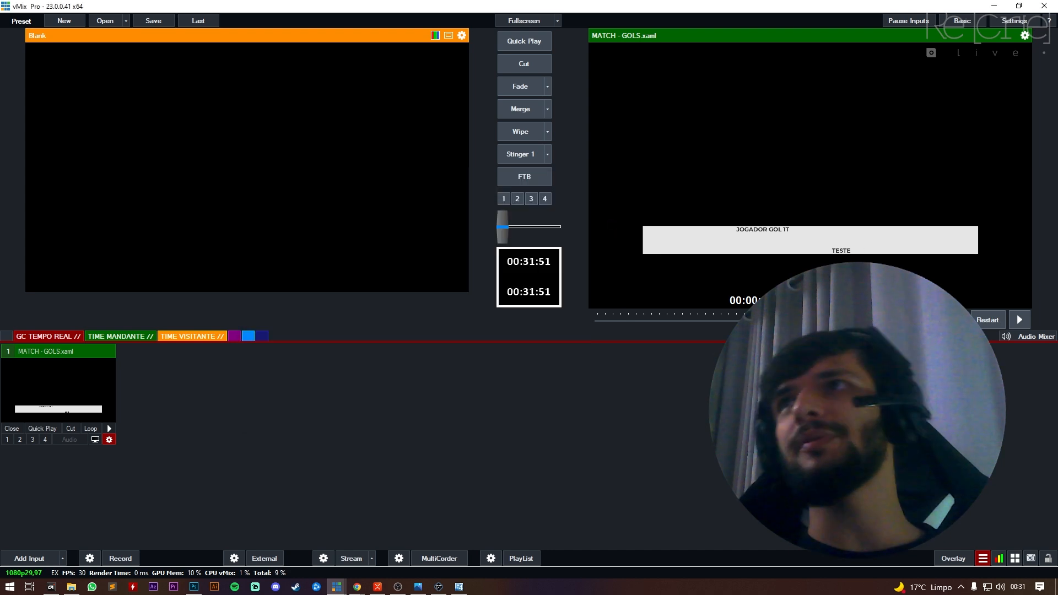
Step: Switch to the course planning mind map and select the Necessidade topic under Planejamento
click(376, 587)
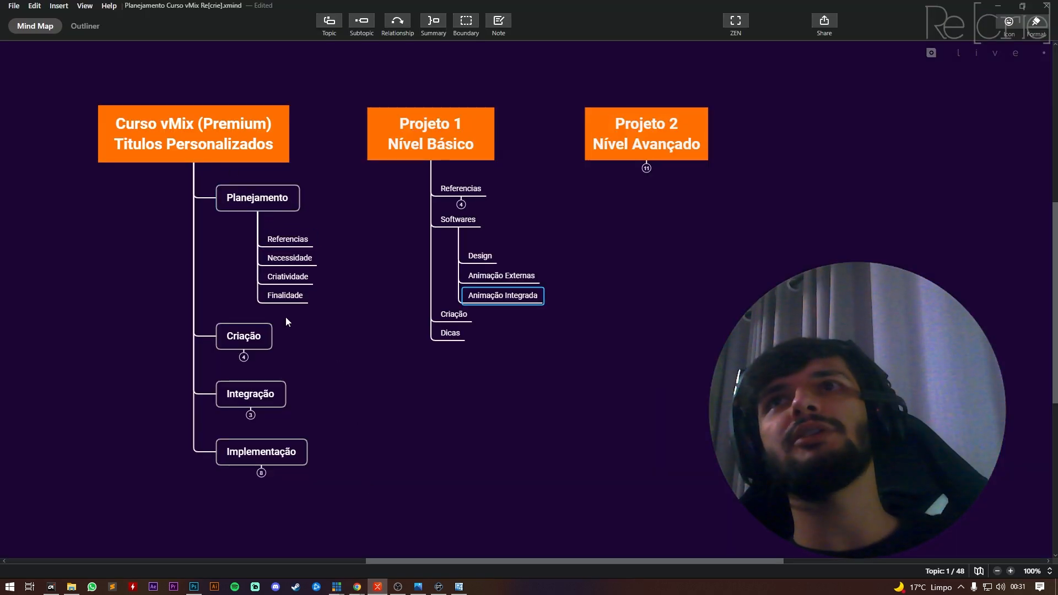
click(290, 258)
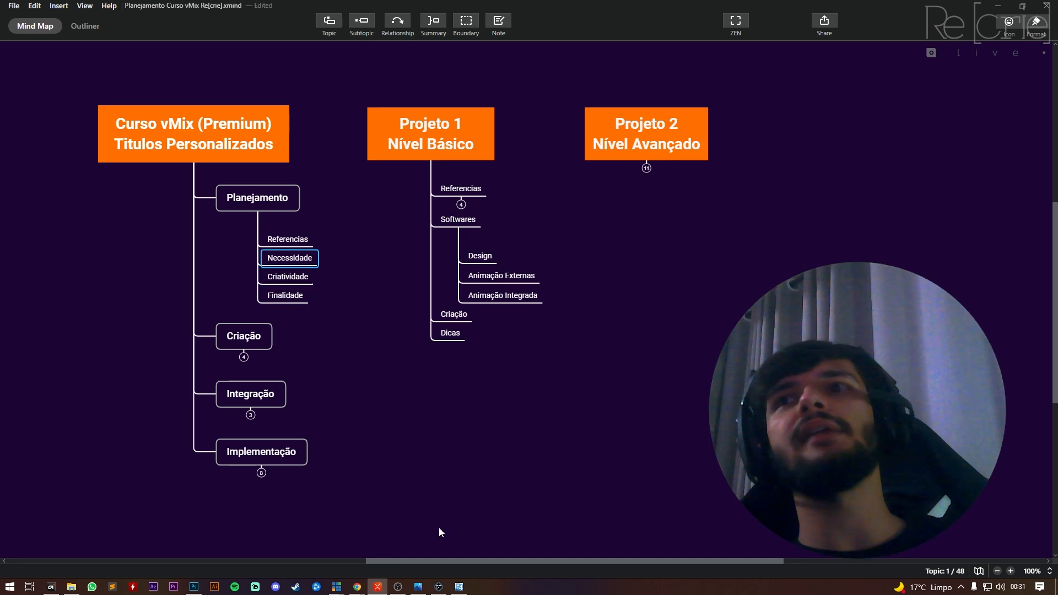
click(401, 589)
click(404, 591)
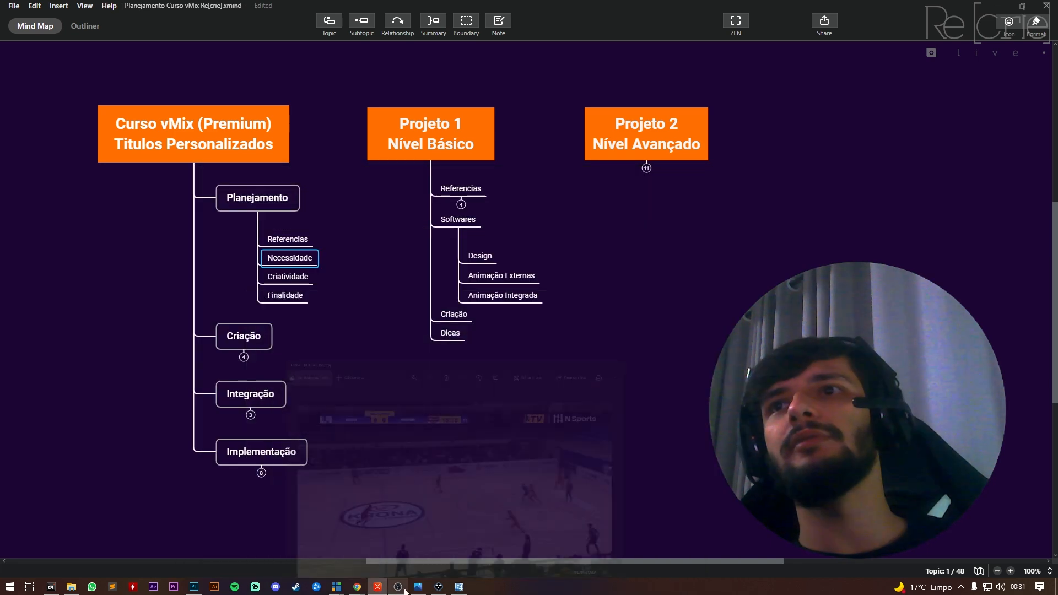
Step: Return to vMix, shorten the title's GOLS_TIME_A text to JOGADOR GOL 1 on one line, and move the title editor clear of the preview
mouse_move(336, 587)
click(334, 543)
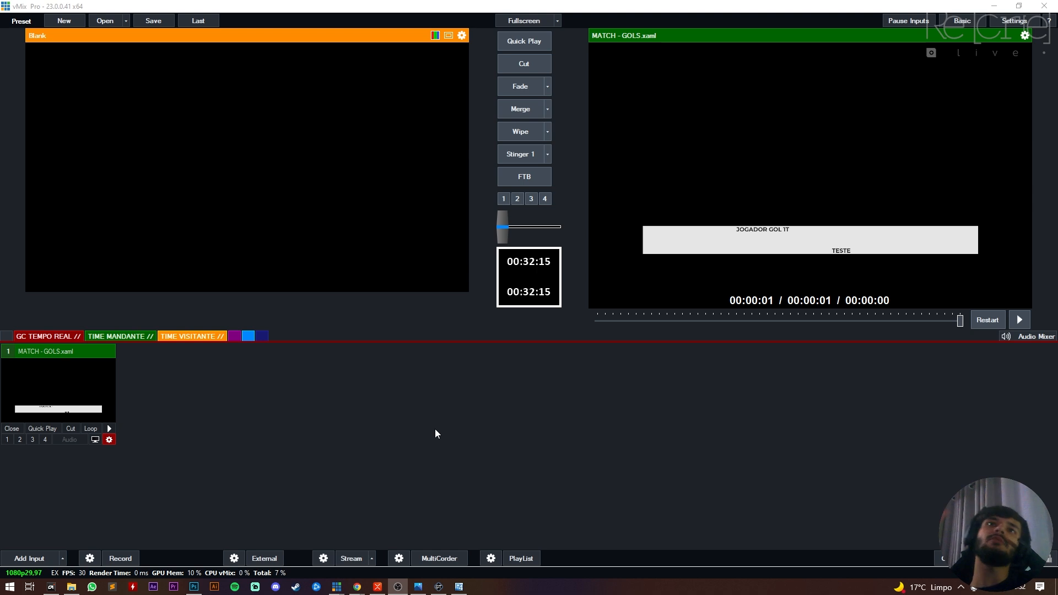
click(82, 406)
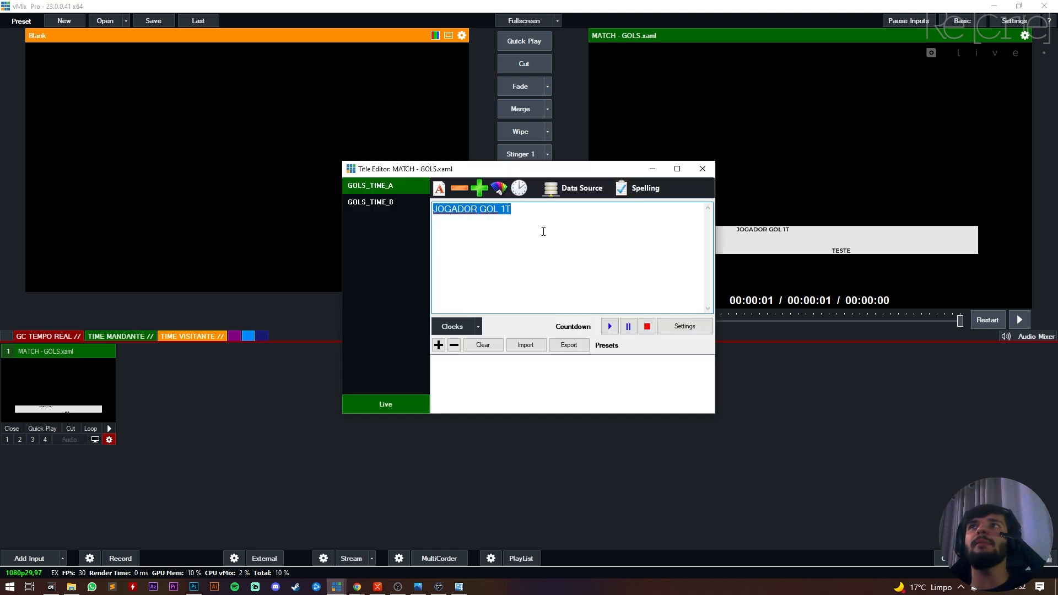
click(486, 228)
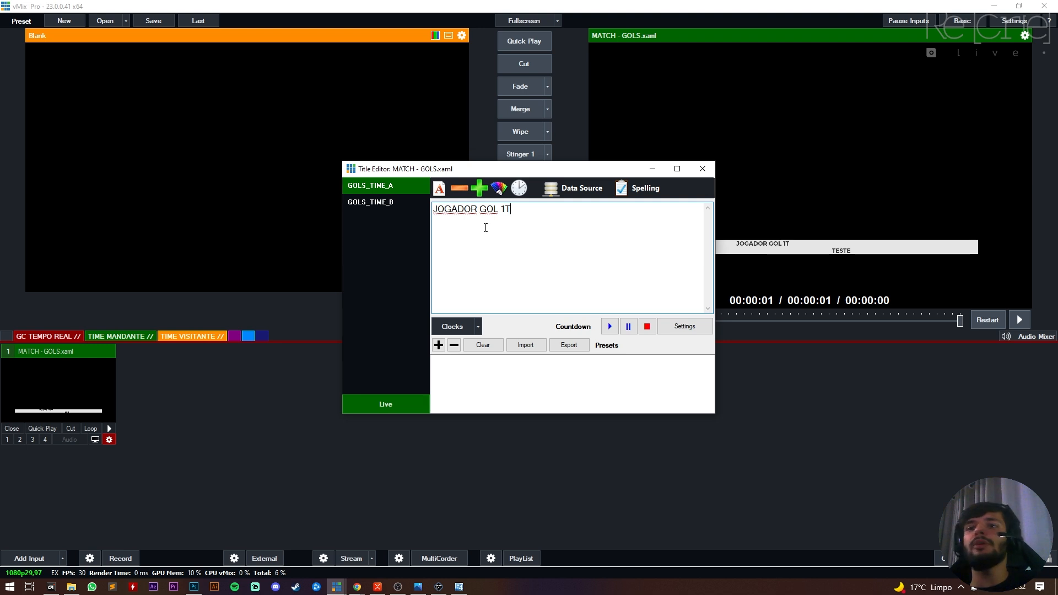
key(BackSpace)
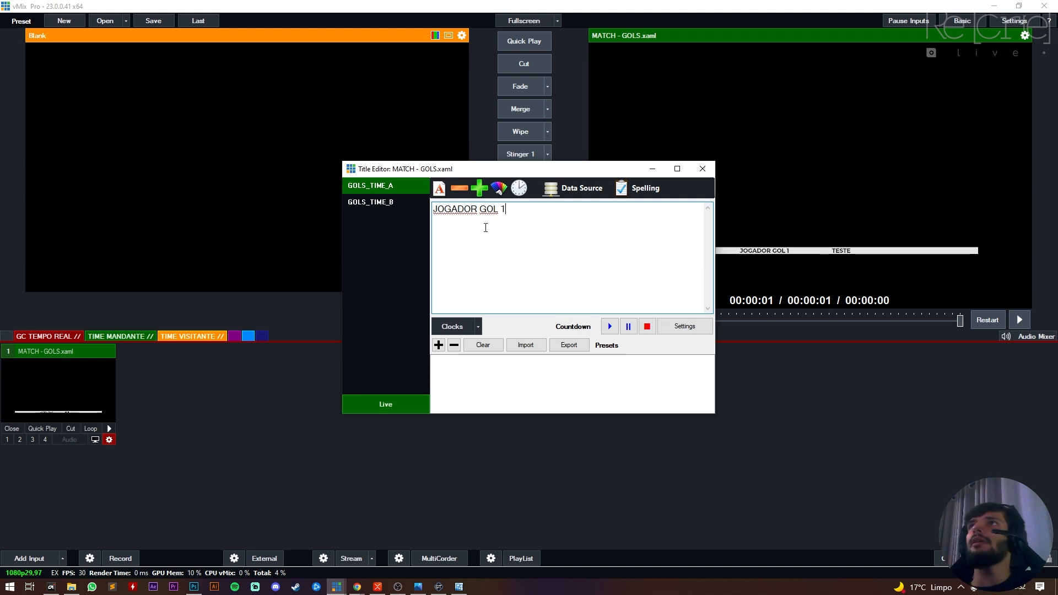
key(ctrl+a)
click(520, 259)
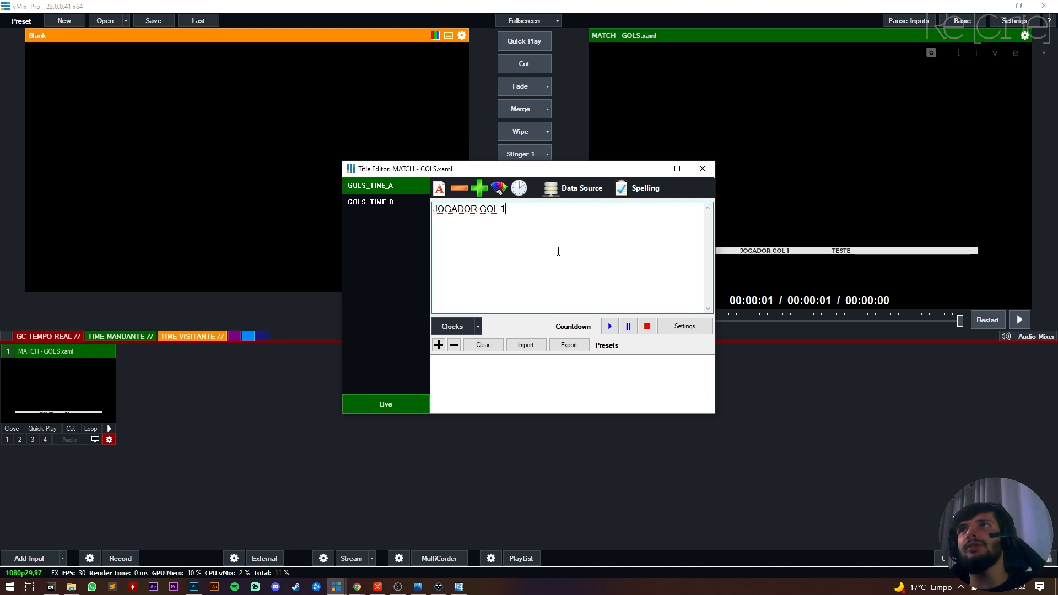
key(ctrl+a)
click(538, 249)
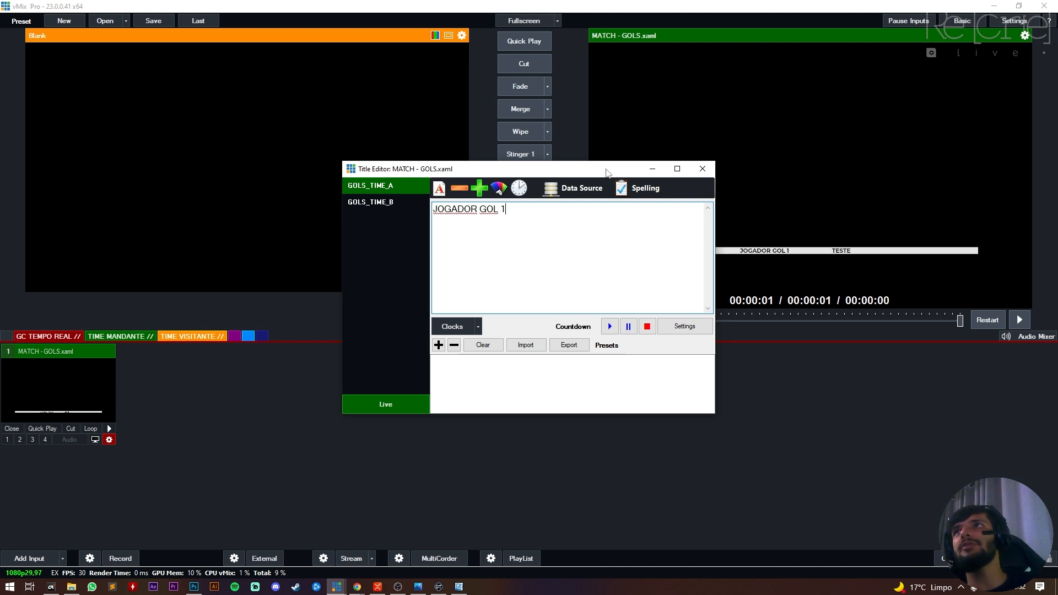
drag(607, 171, 448, 219)
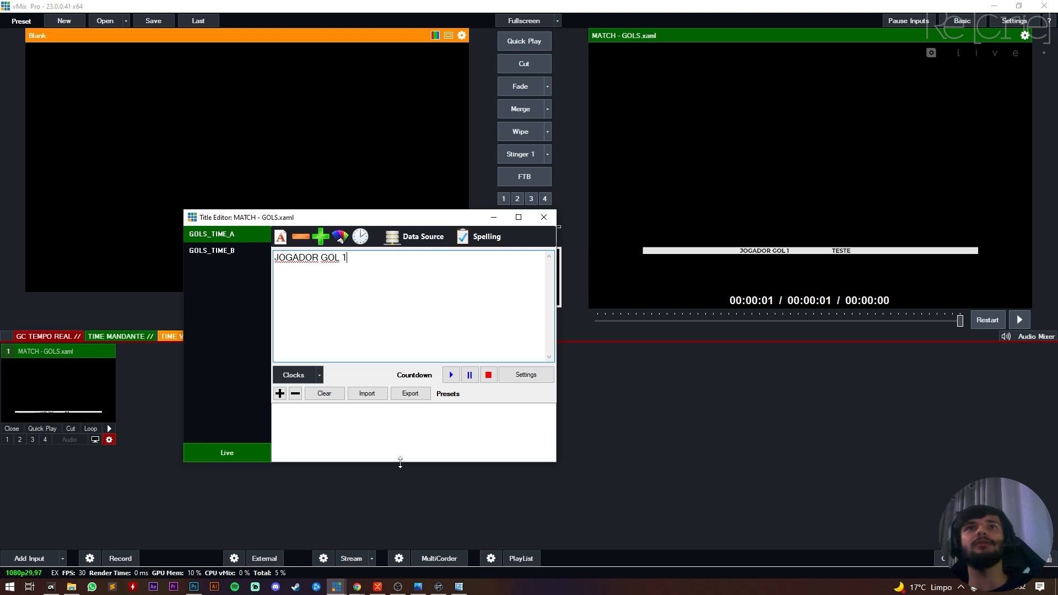
Step: Close Microsoft Expression Blend 4 and the MATCH - GOLS.xaml title editor in vMix
click(459, 586)
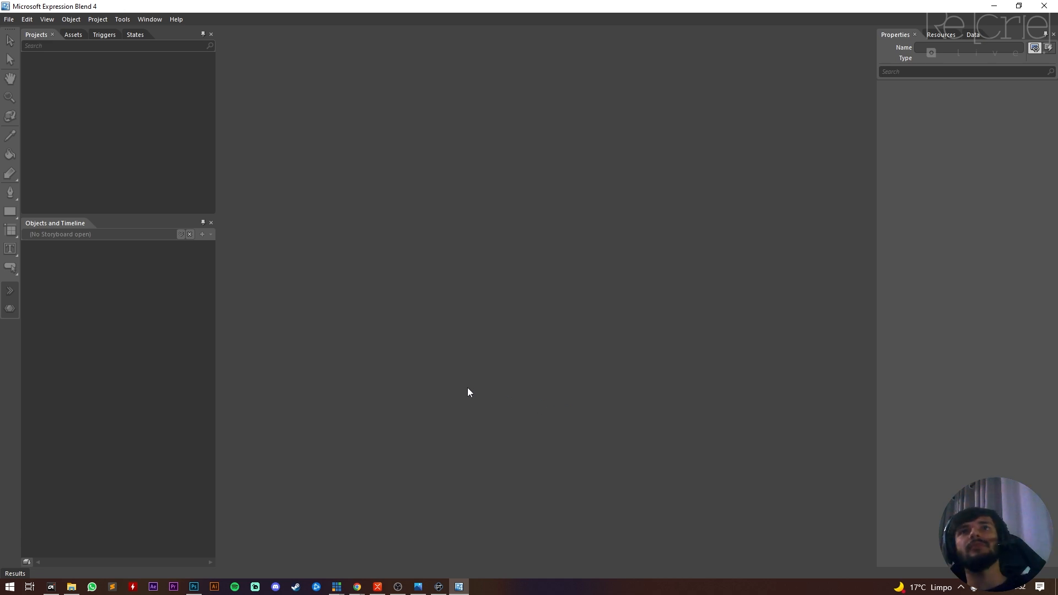
click(1044, 6)
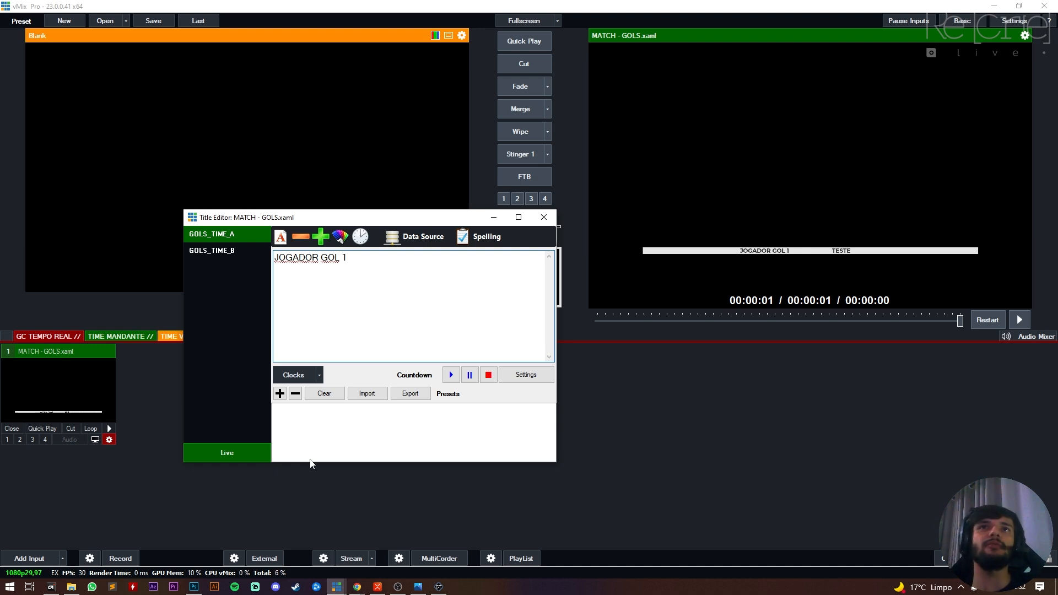
click(537, 220)
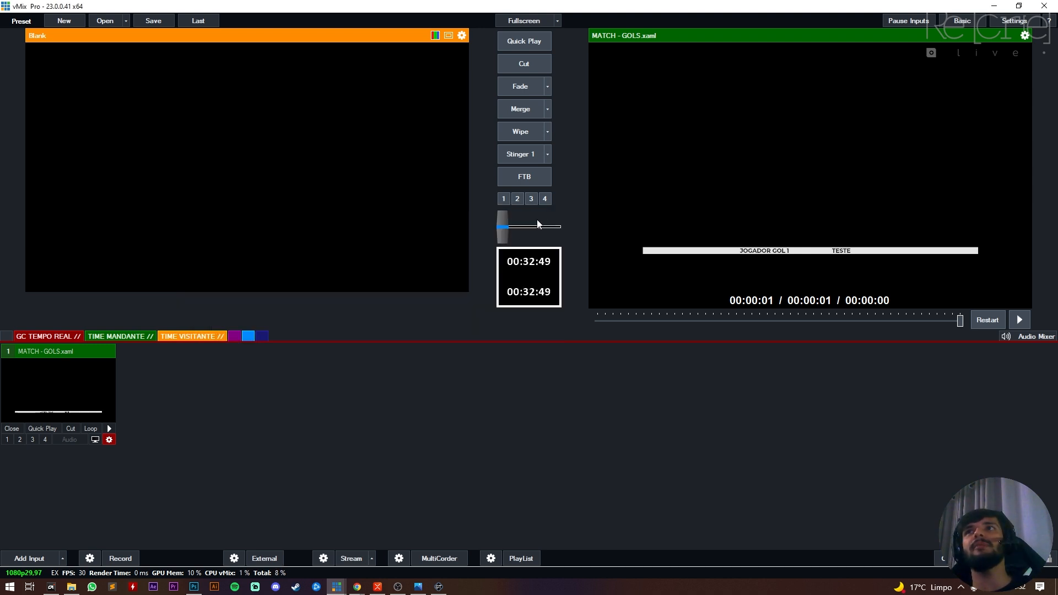
Step: Glance at GT Designer, then review the mind map's Implementação branch and the Design and Animação Integrada topics under Softwares
click(439, 587)
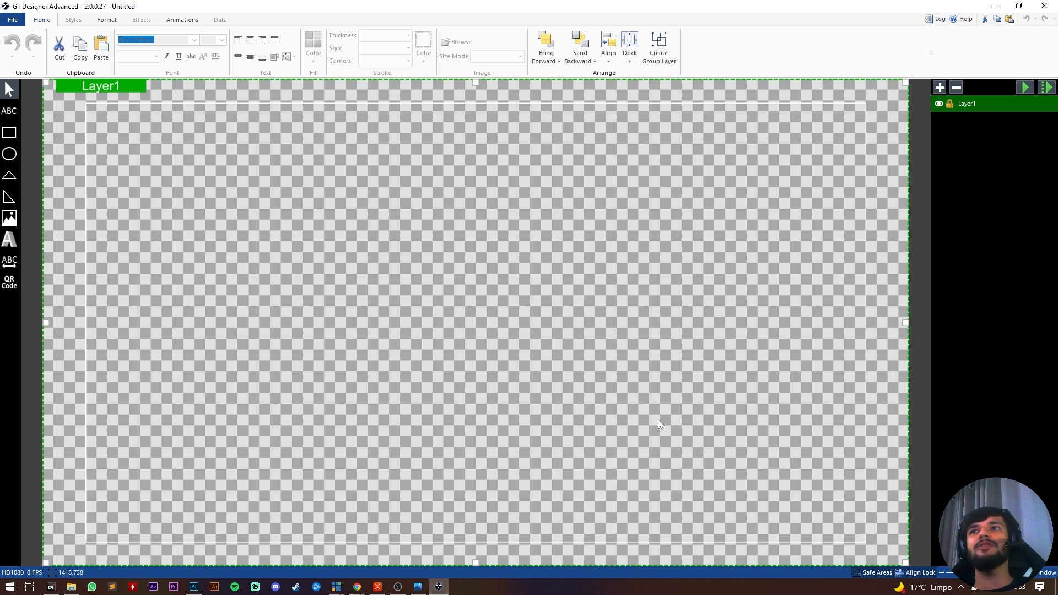
click(373, 592)
click(261, 472)
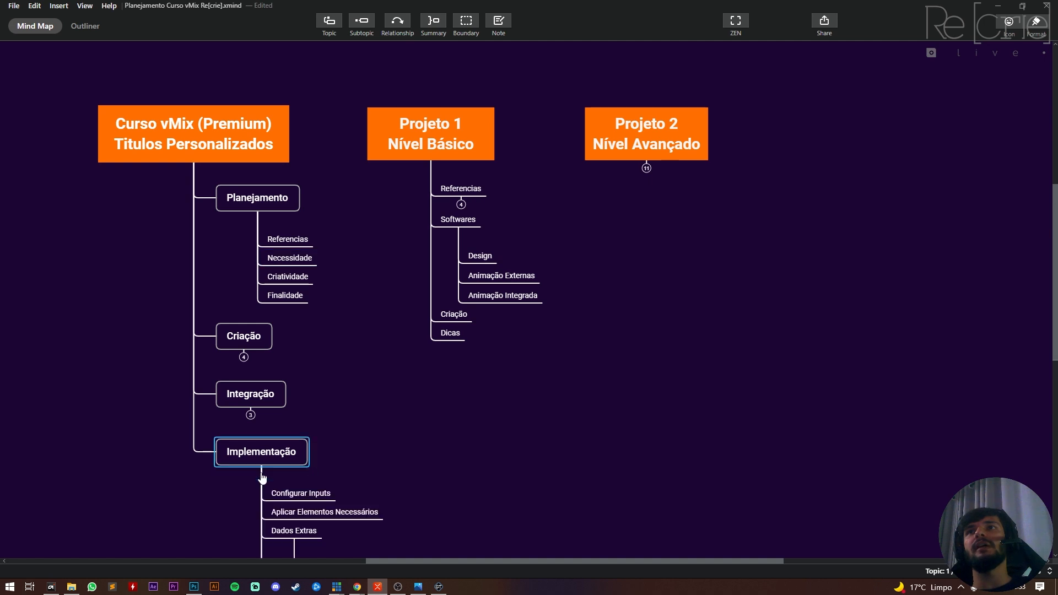
click(540, 467)
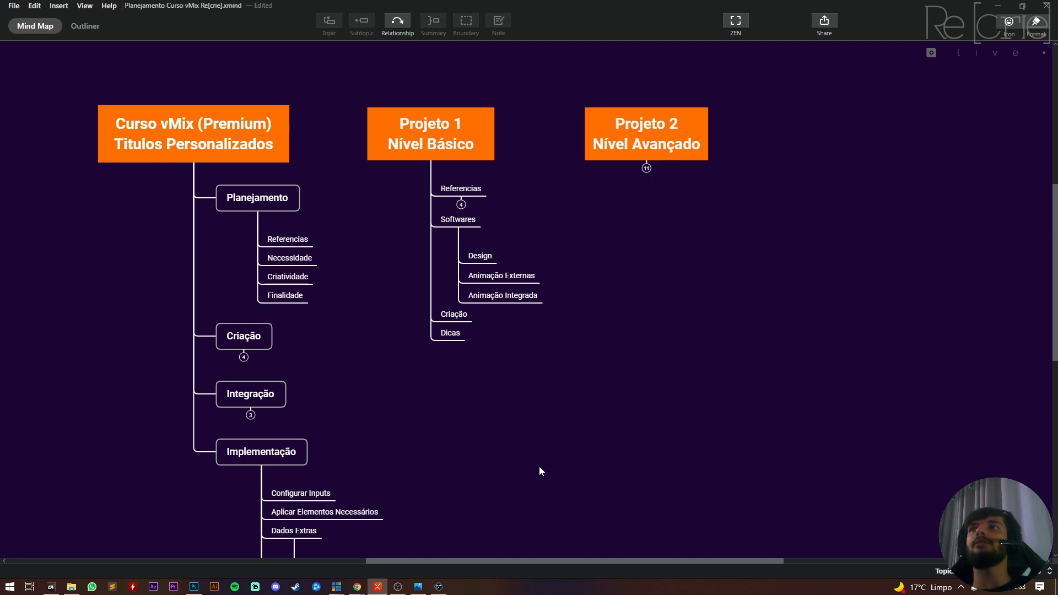
click(262, 471)
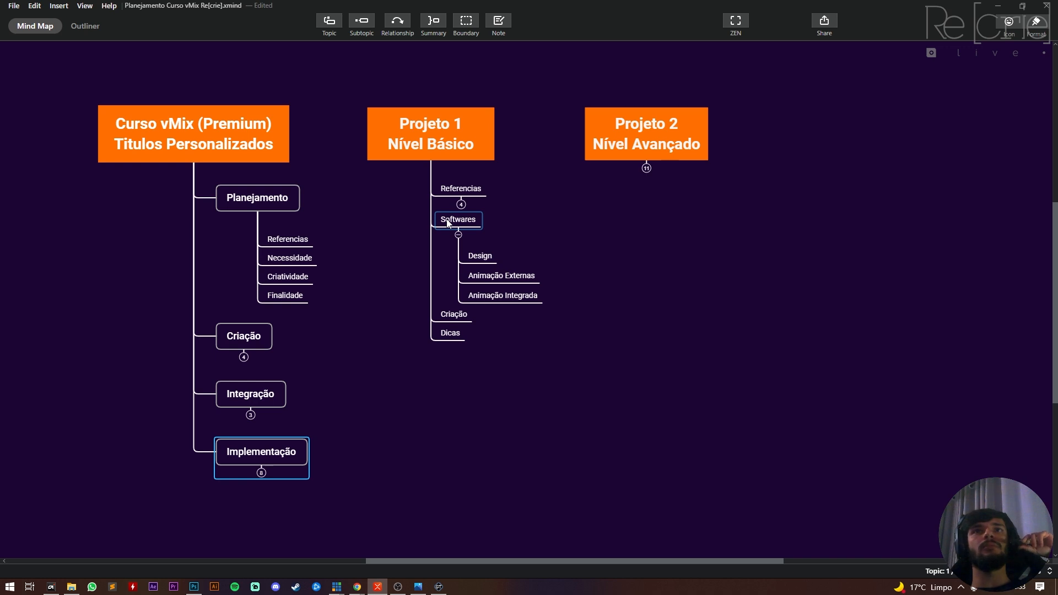
click(581, 426)
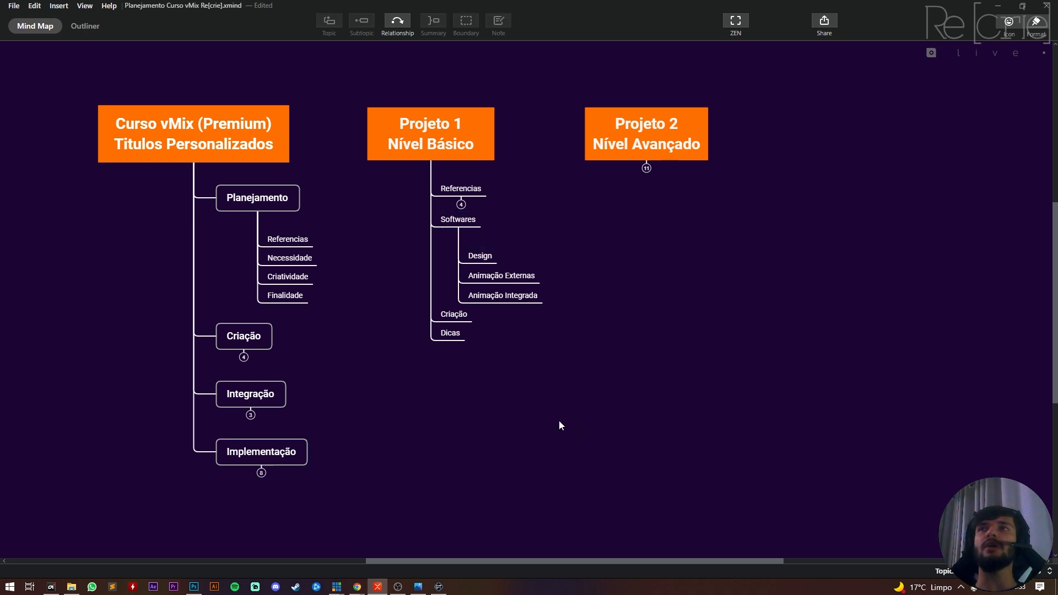
click(484, 257)
click(498, 298)
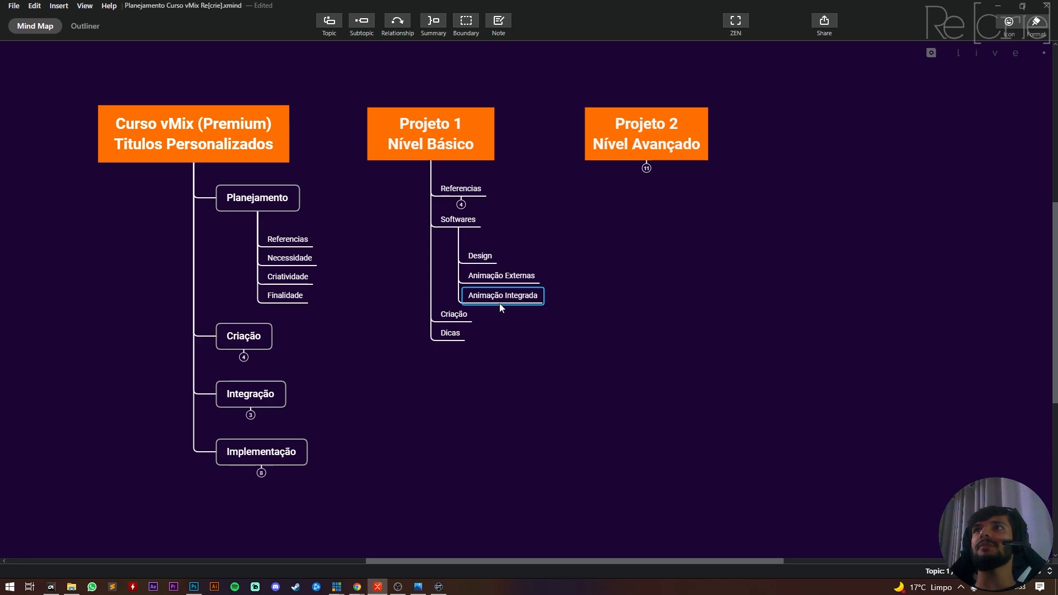
Step: Switch to GT Designer and examine the storyboards available for title animations, from TransitionIn to DataChangeOut
click(439, 587)
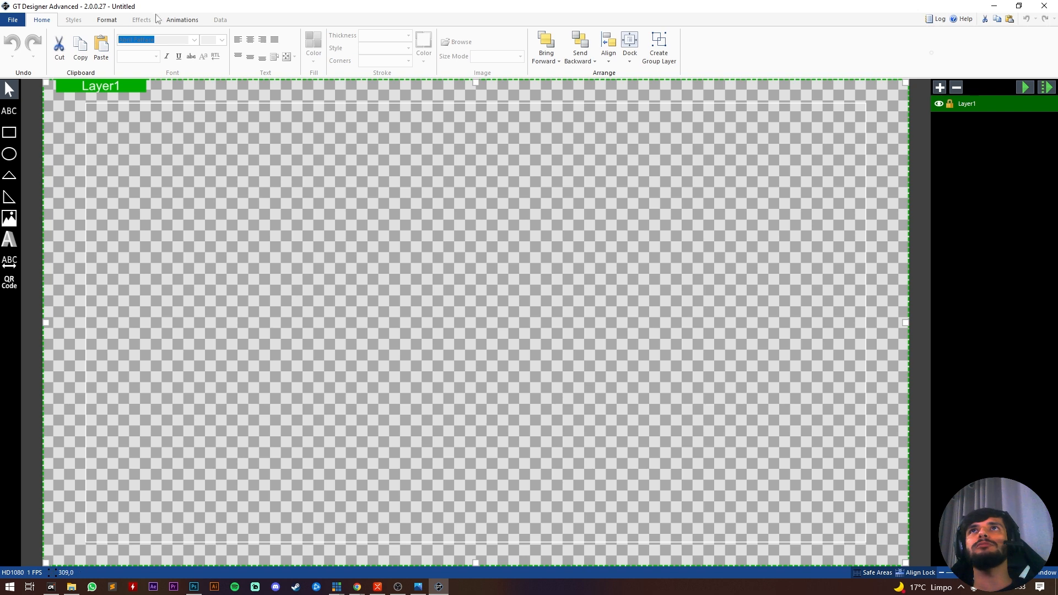
click(183, 21)
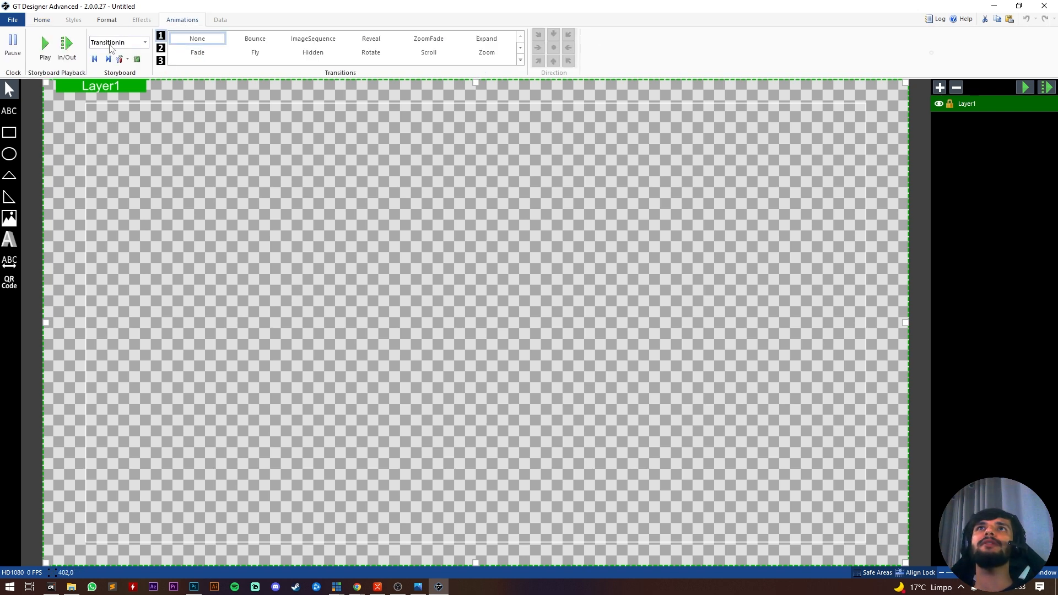
click(127, 42)
scroll(132, 104, down, 3)
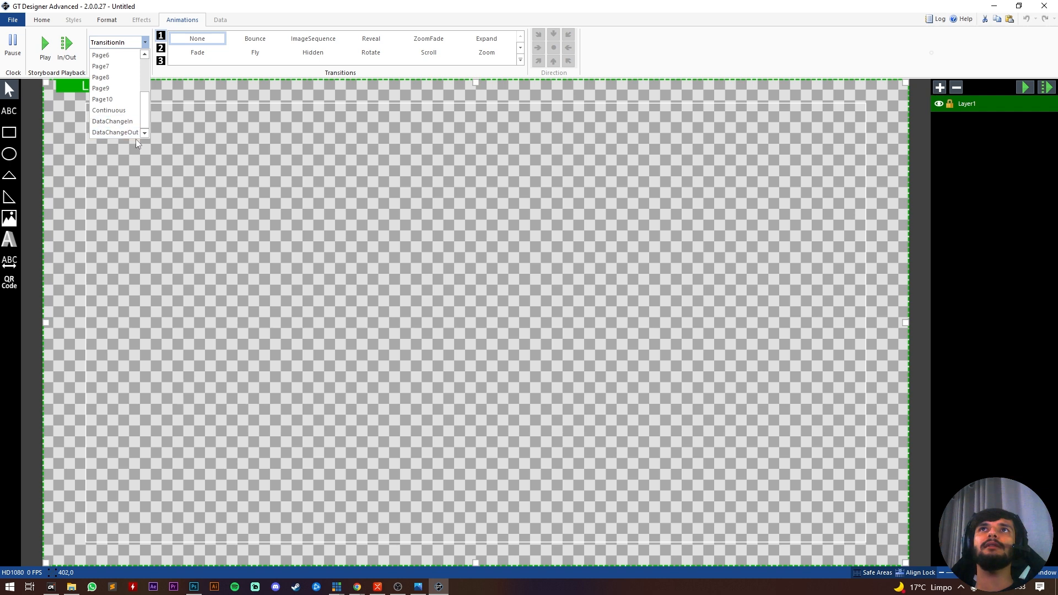
scroll(118, 99, up, 3)
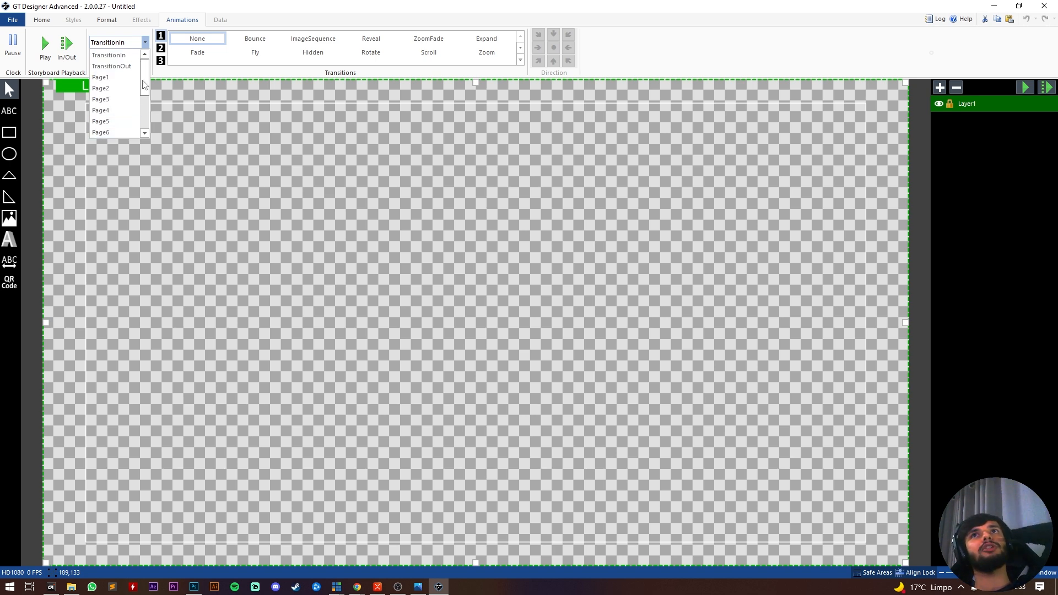
click(397, 306)
Step: Switch back to vMix and bring up the input settings window of MATCH - GOLS.xaml
click(340, 589)
click(237, 504)
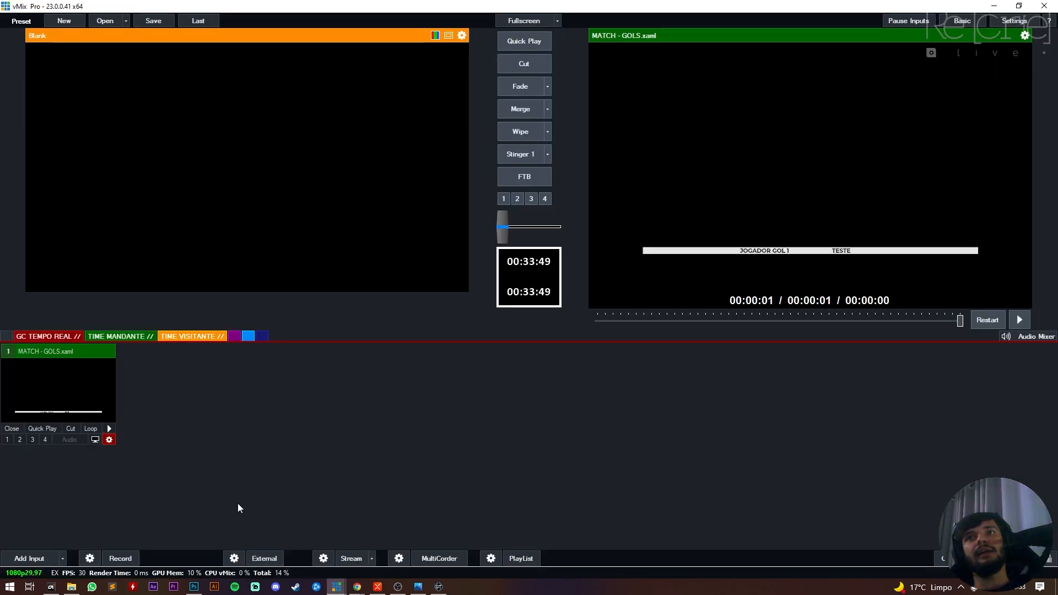
mouse_move(338, 588)
click(394, 525)
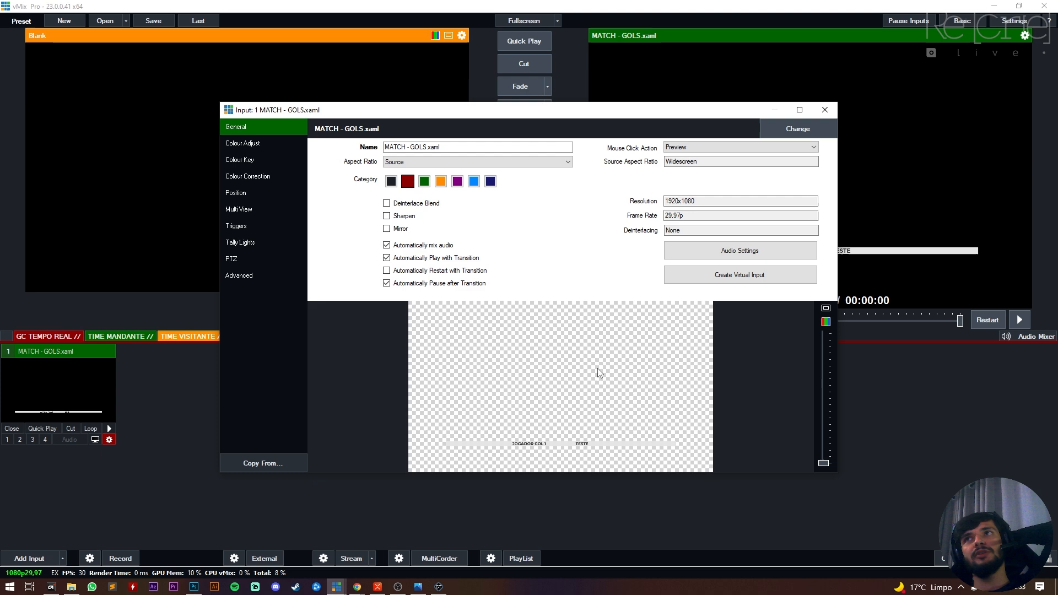
Step: Close the MATCH - GOLS.xaml input settings and add the PLACAR MINI title from the FLATV 2022 - PACK JOGO category as an input
click(825, 110)
click(33, 557)
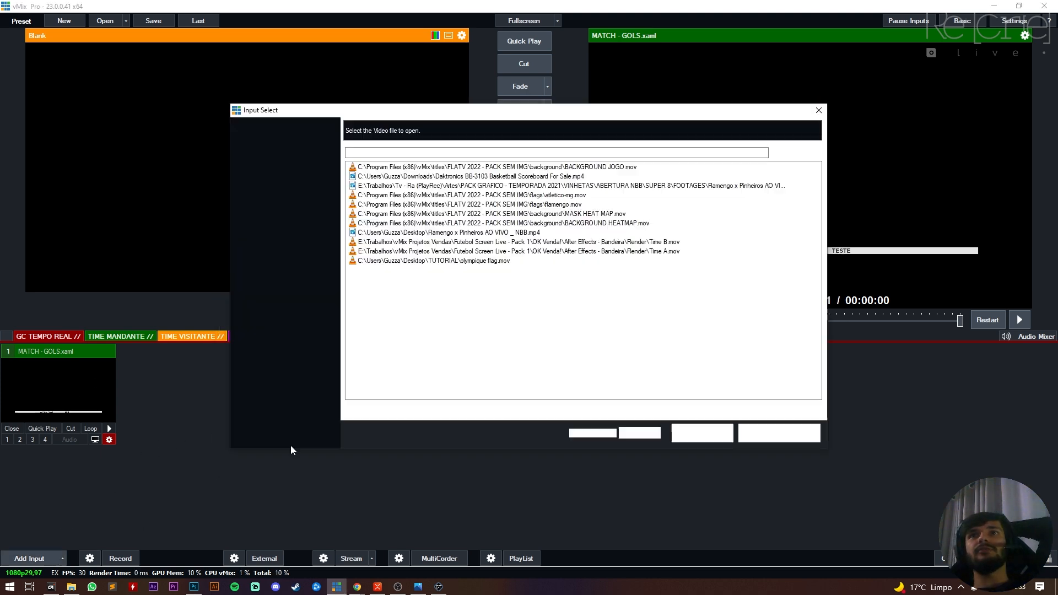
click(275, 377)
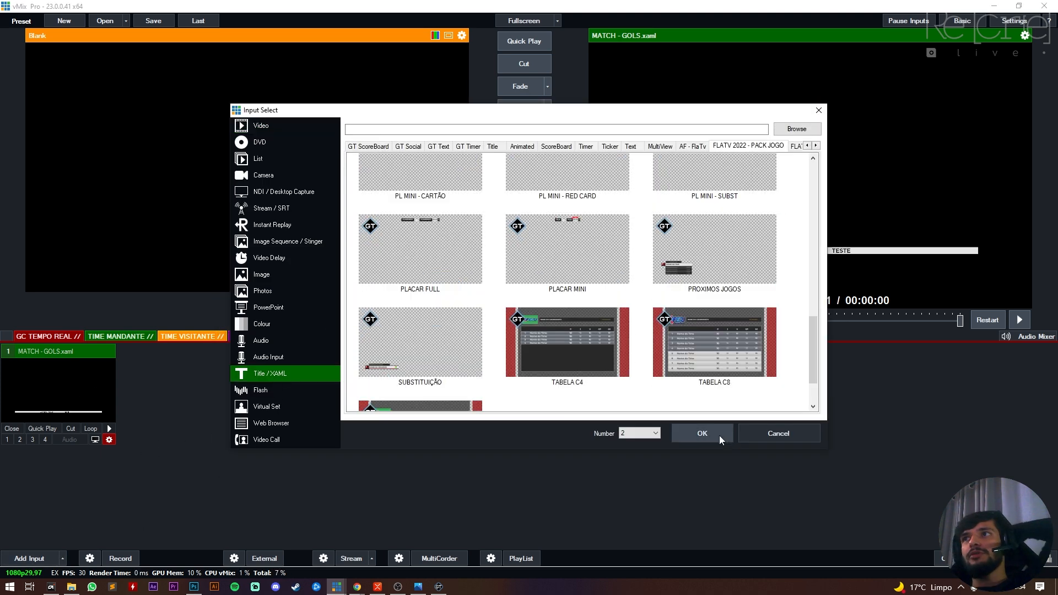
click(711, 436)
click(703, 169)
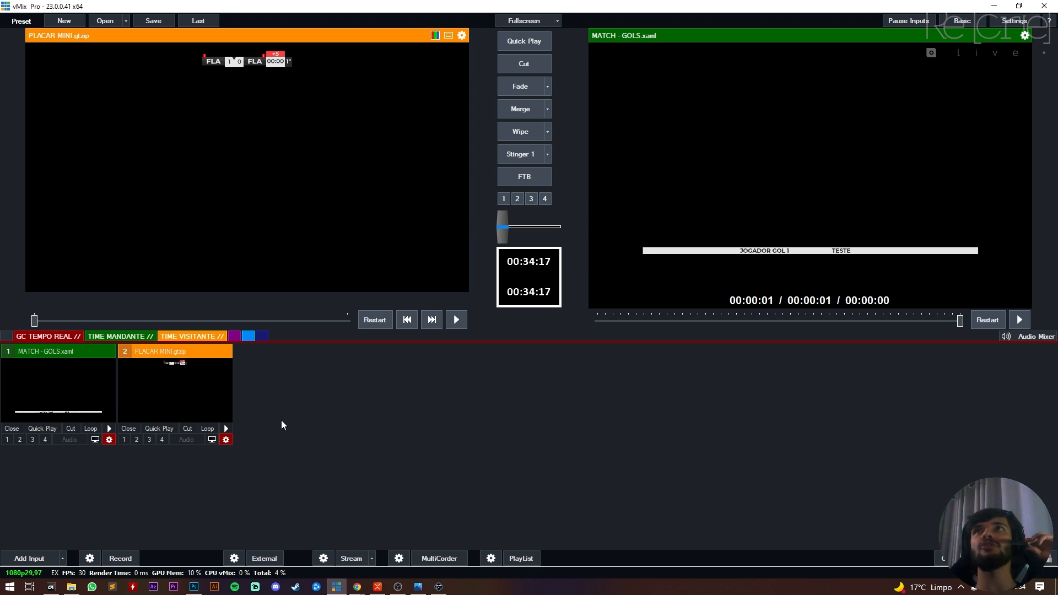
Step: Examine the PLACAR MINI scoreboard in an enlarged preview, then glance at GT Designer and the mind map's Softwares topics
mouse_move(212, 440)
mouse_down()
mouse_move(218, 449)
mouse_move(300, 402)
mouse_move(359, 386)
mouse_up()
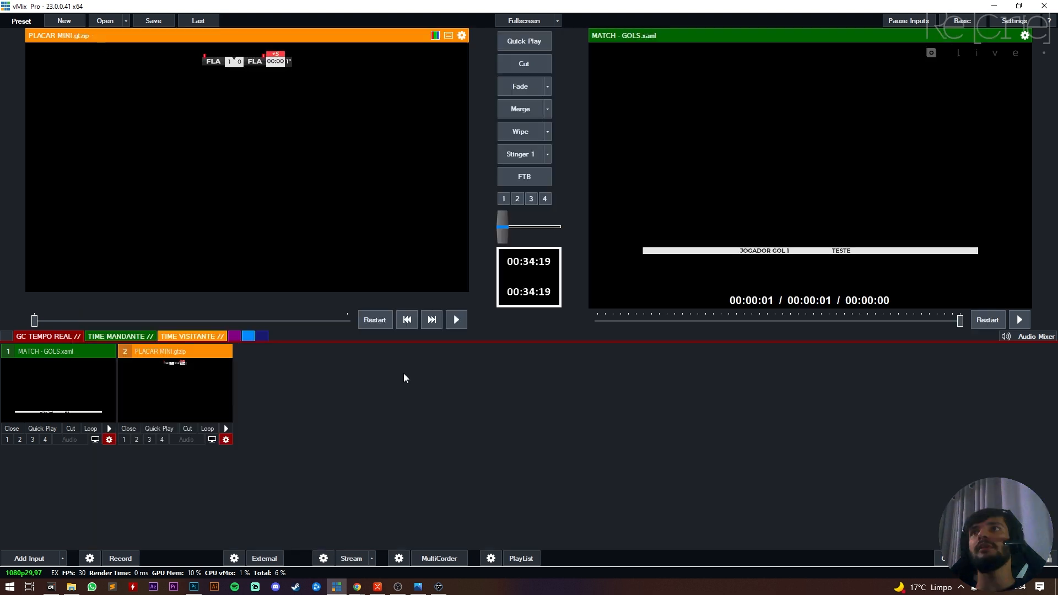
right_click(138, 369)
click(154, 393)
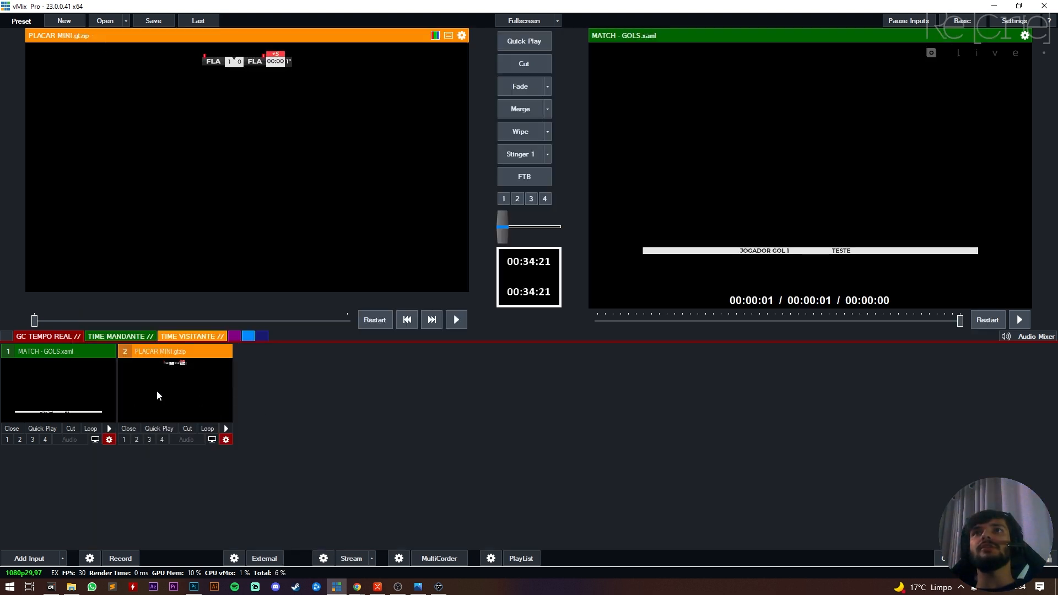
click(212, 440)
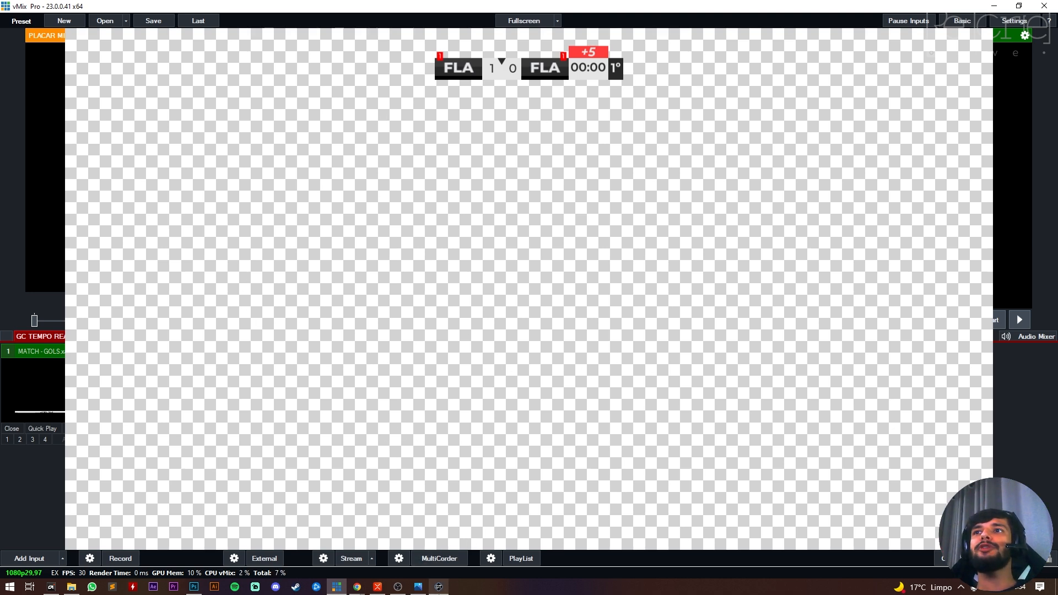
click(440, 588)
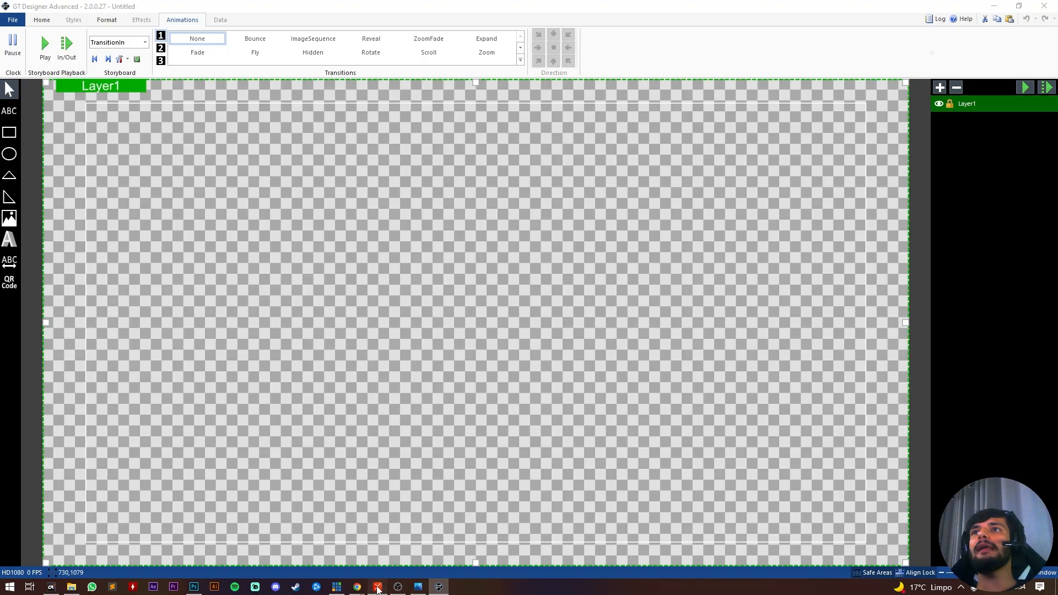
click(378, 588)
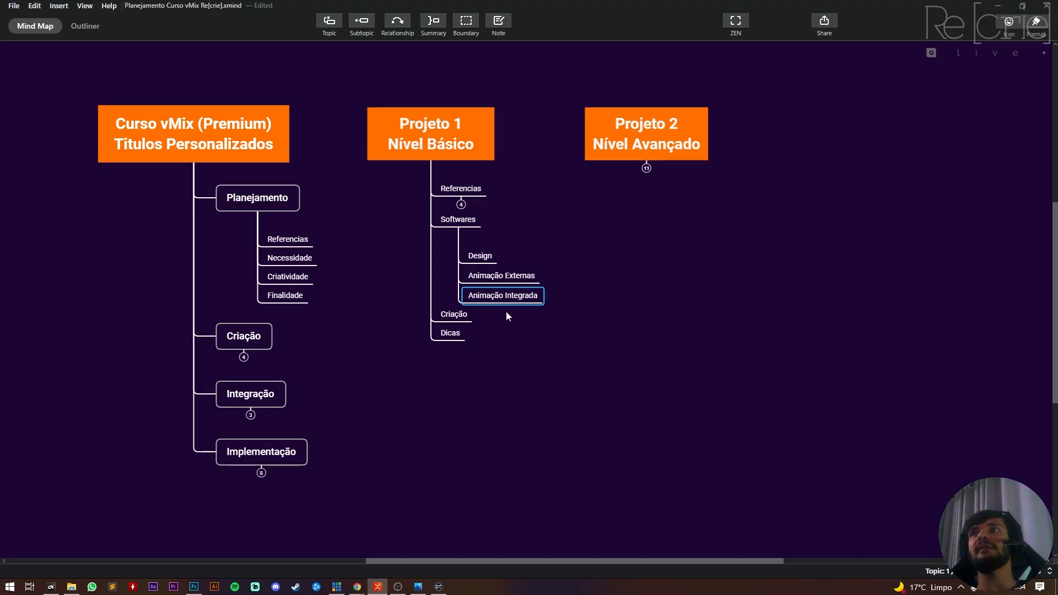
Step: Switch back to vMix, play PLACAR MINI's TransitionIn animation and put the title on overlay 1
click(343, 591)
right_click(147, 394)
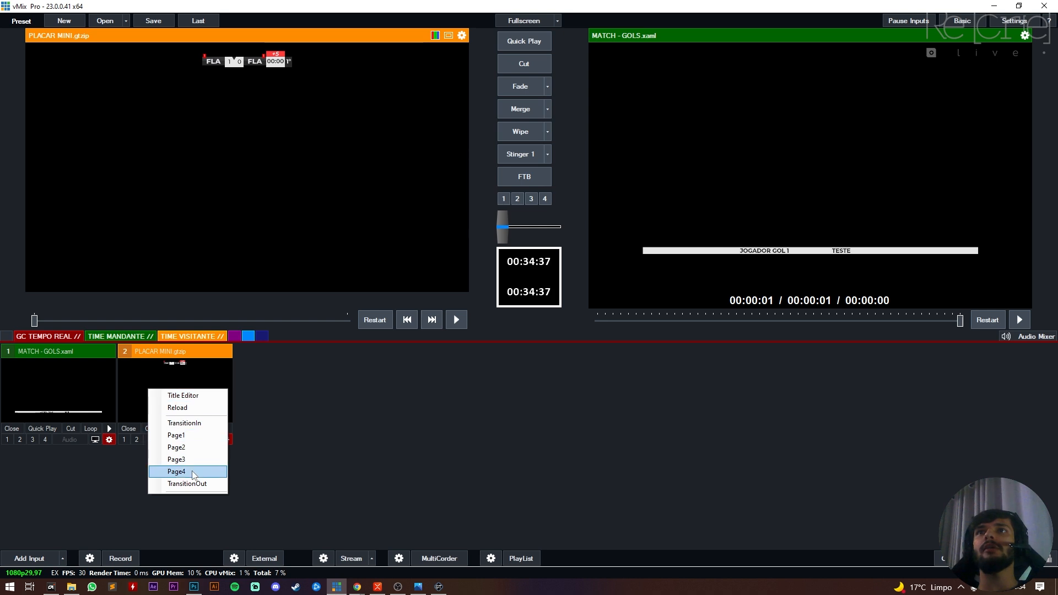
click(186, 424)
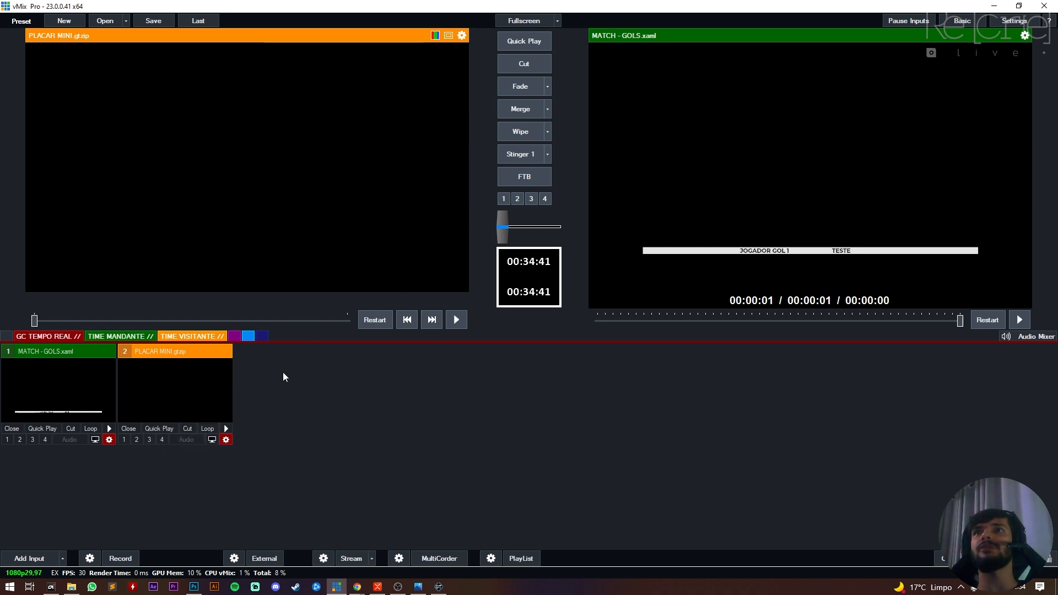
click(124, 439)
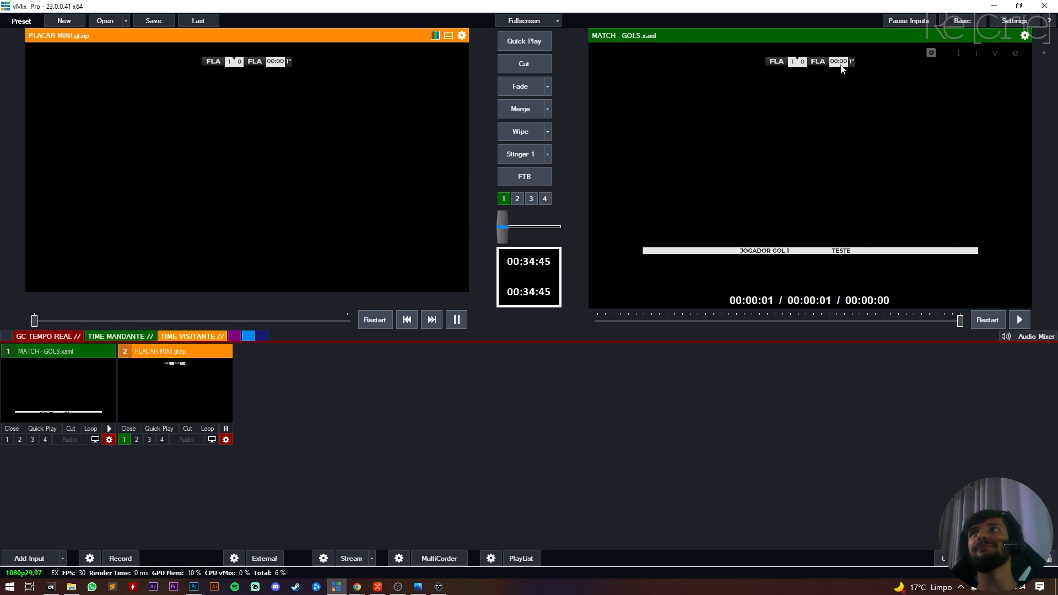
Step: Play the Page1, Page2 and Page3 animations of the PLACAR MINI title in turn
right_click(153, 381)
click(182, 429)
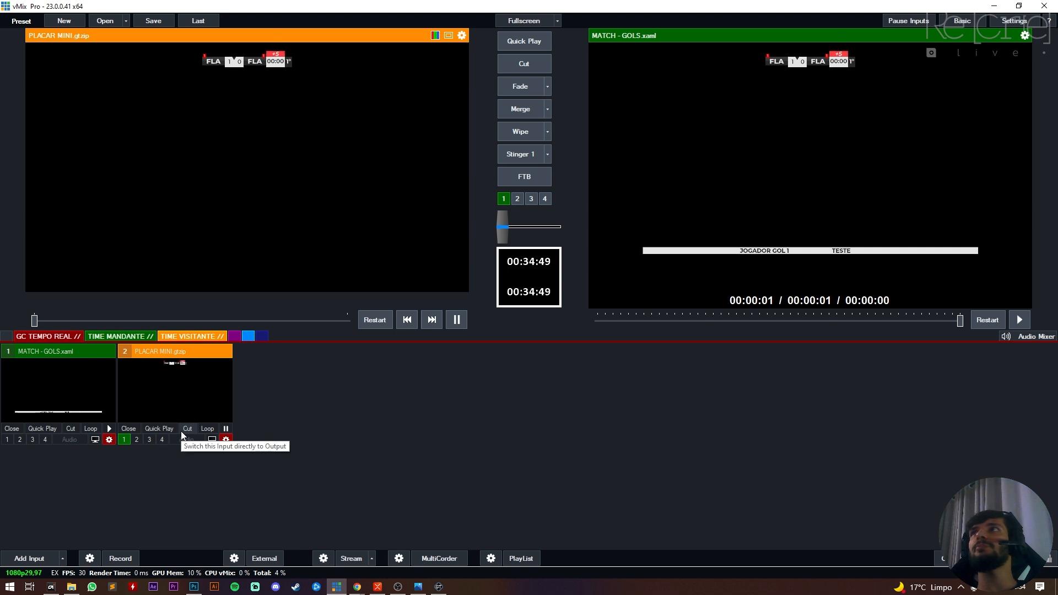
right_click(181, 385)
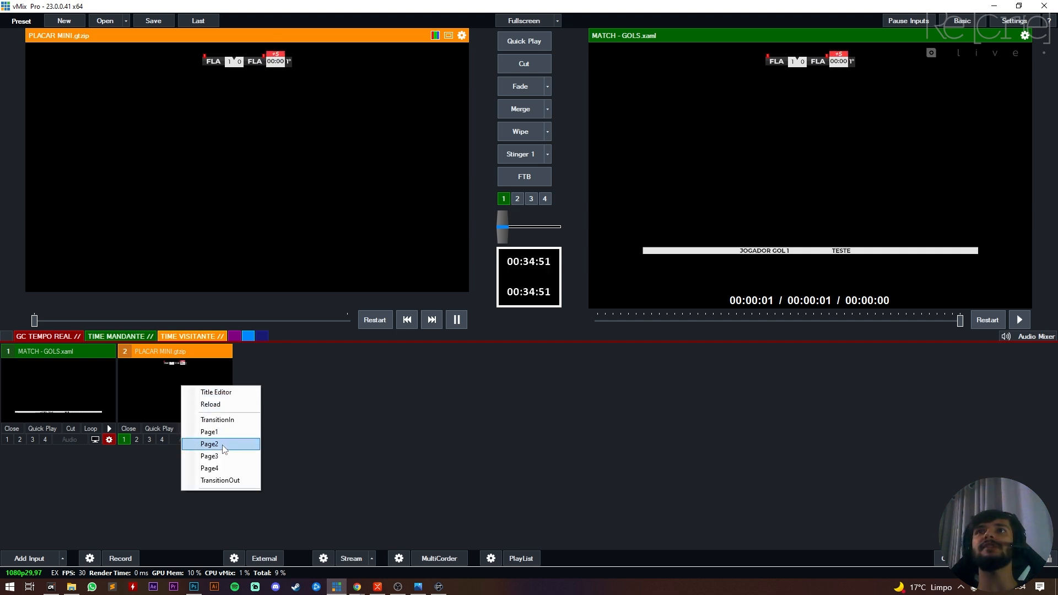
click(221, 444)
right_click(189, 390)
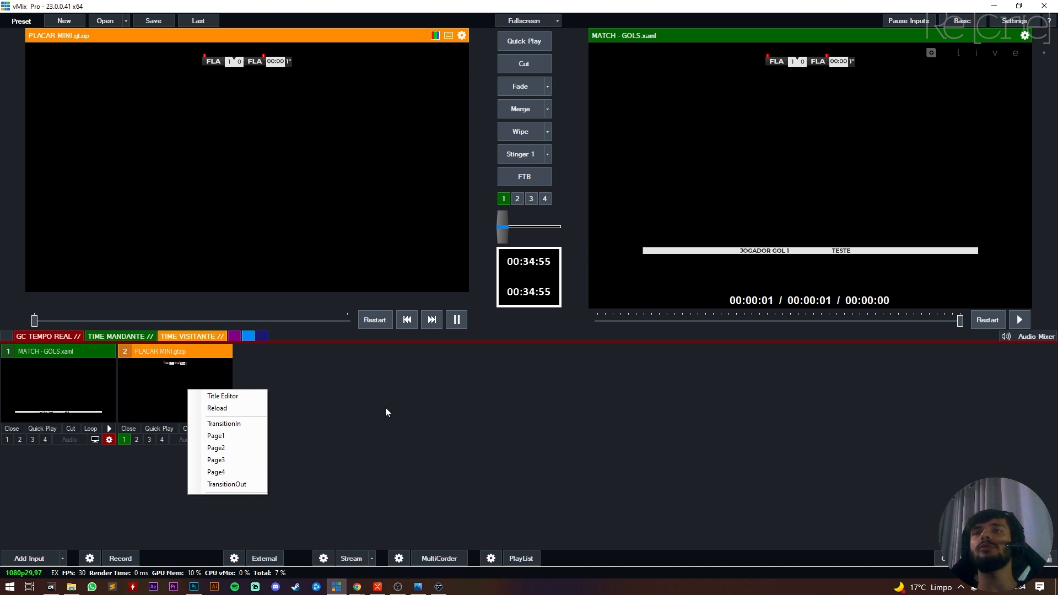
click(241, 460)
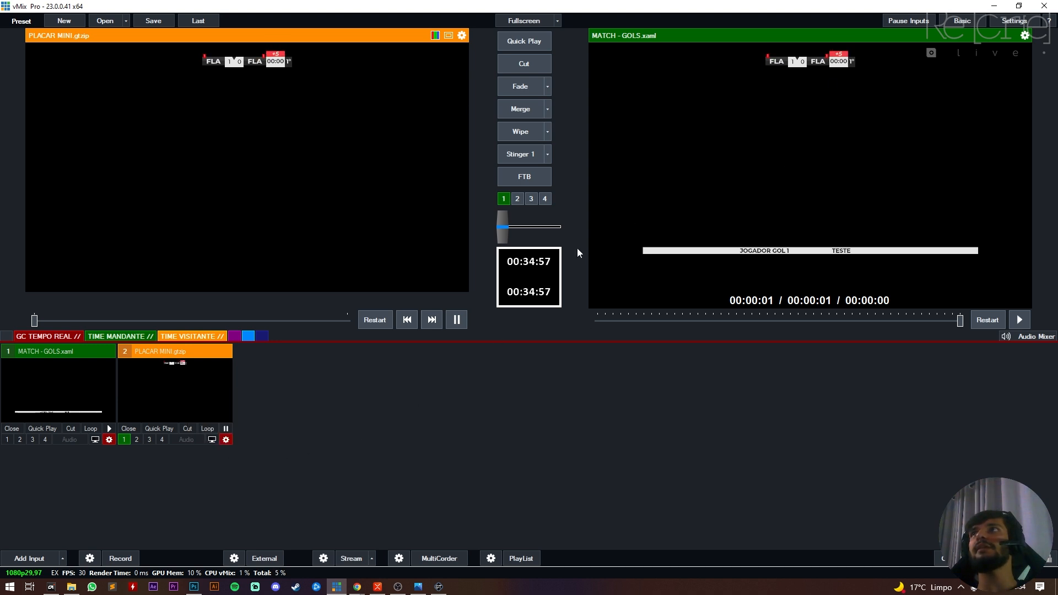
Step: Play the Page4 and Page1 animations of PLACAR MINI, followed by its TransitionOut
right_click(181, 393)
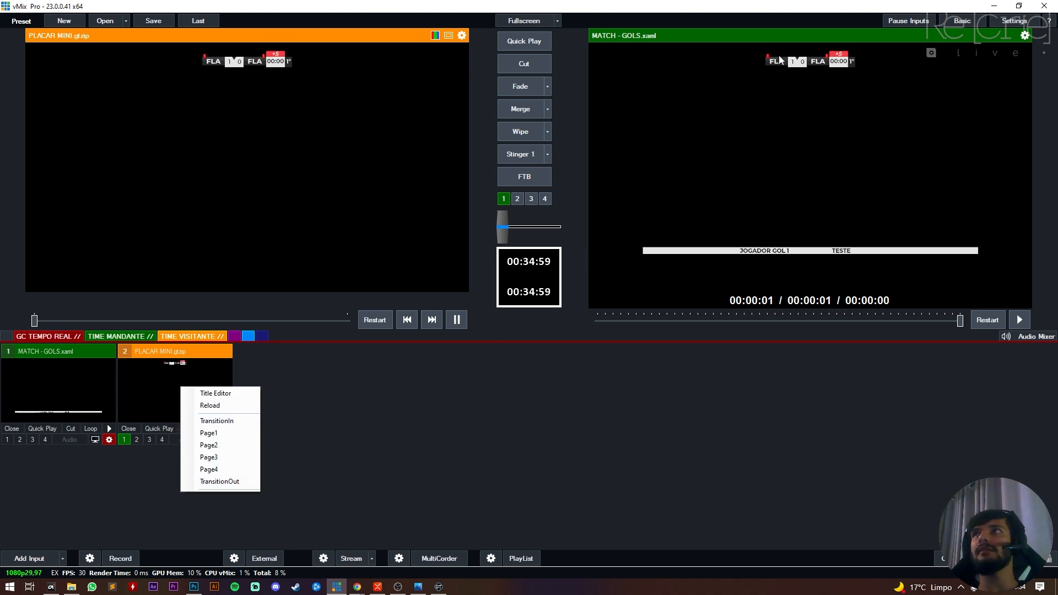
click(229, 481)
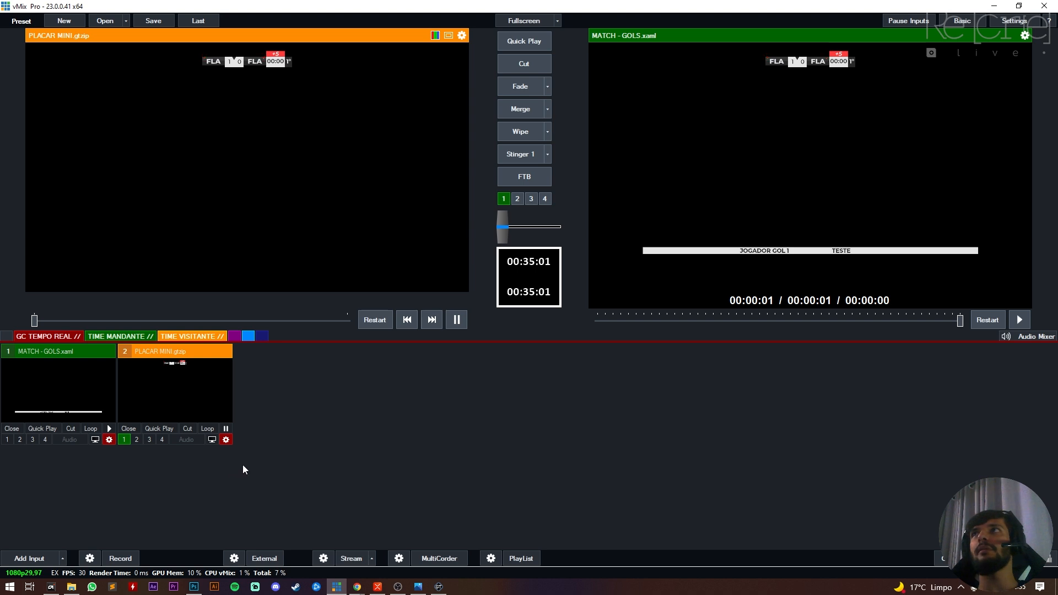
right_click(168, 378)
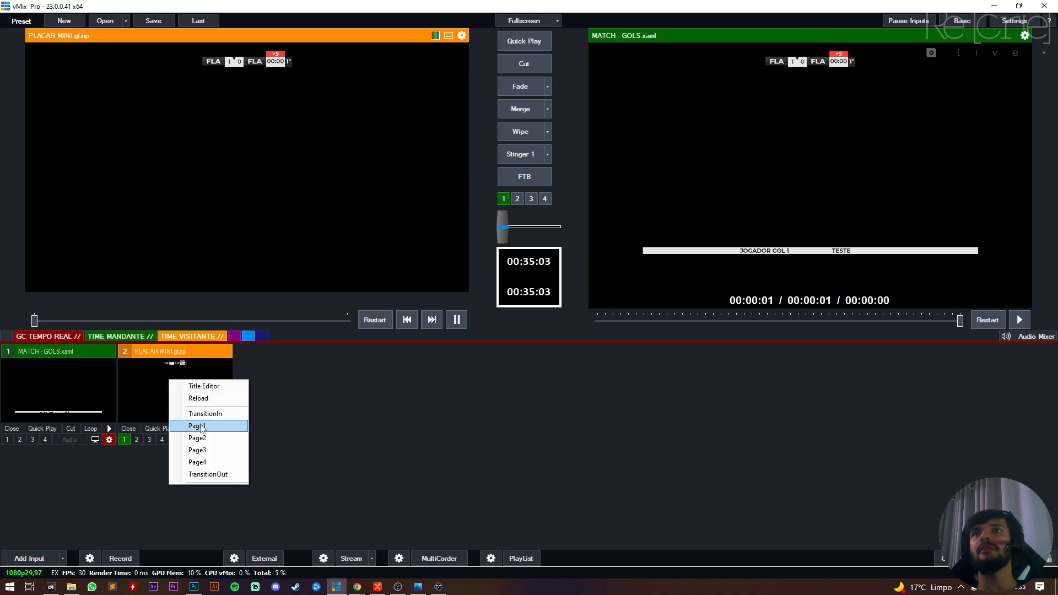
click(182, 426)
right_click(191, 405)
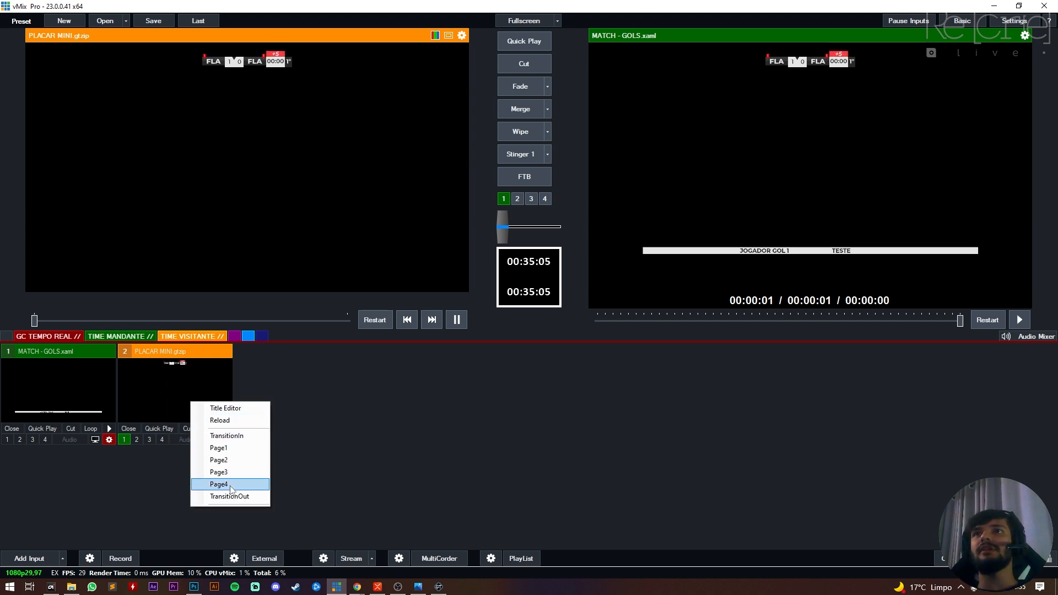
click(252, 498)
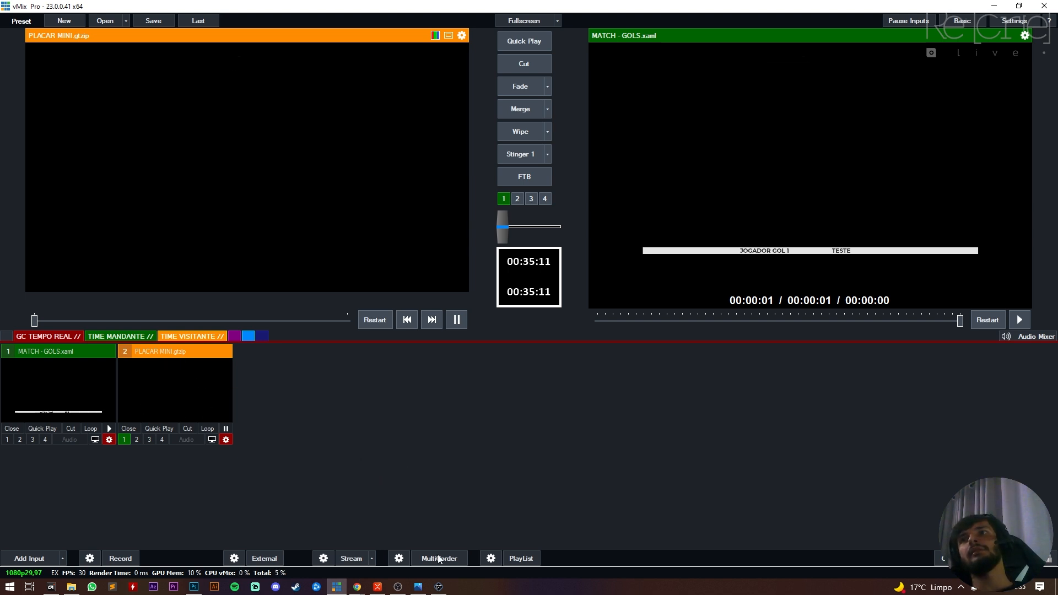
Step: Review the storyboard choices in GT Designer, such as TransitionIn, TransitionOut and the Page animations, and minimize it to return to vMix
click(438, 587)
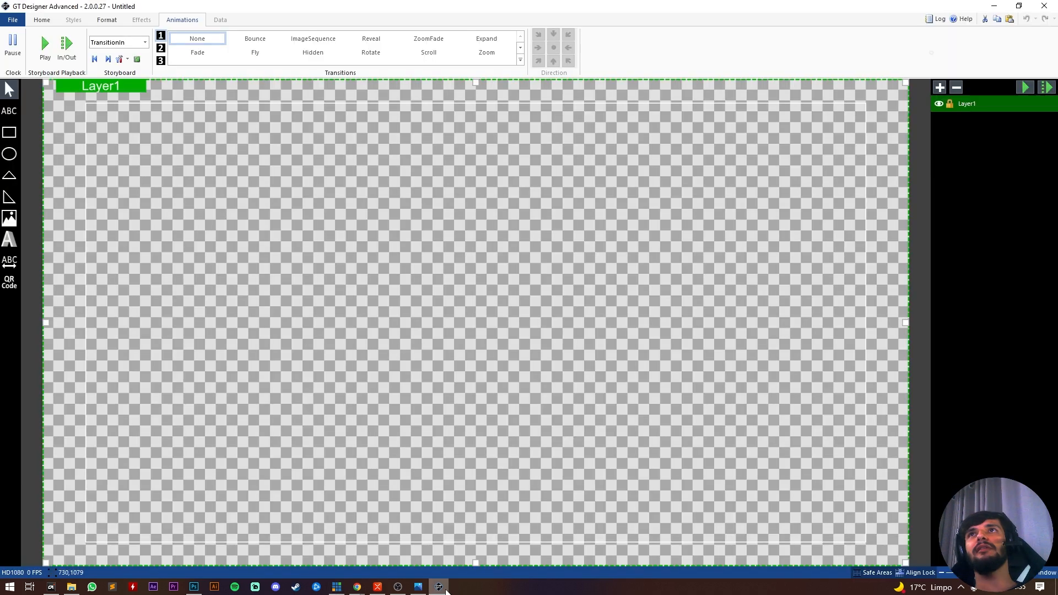
click(118, 43)
scroll(104, 114, down, 2)
scroll(104, 114, up, 2)
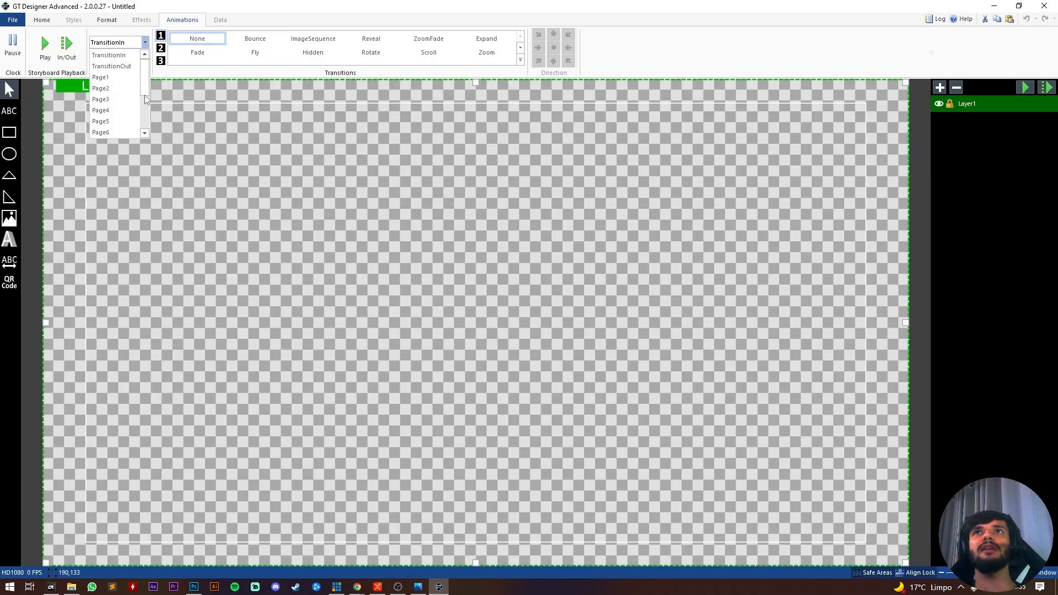
click(433, 295)
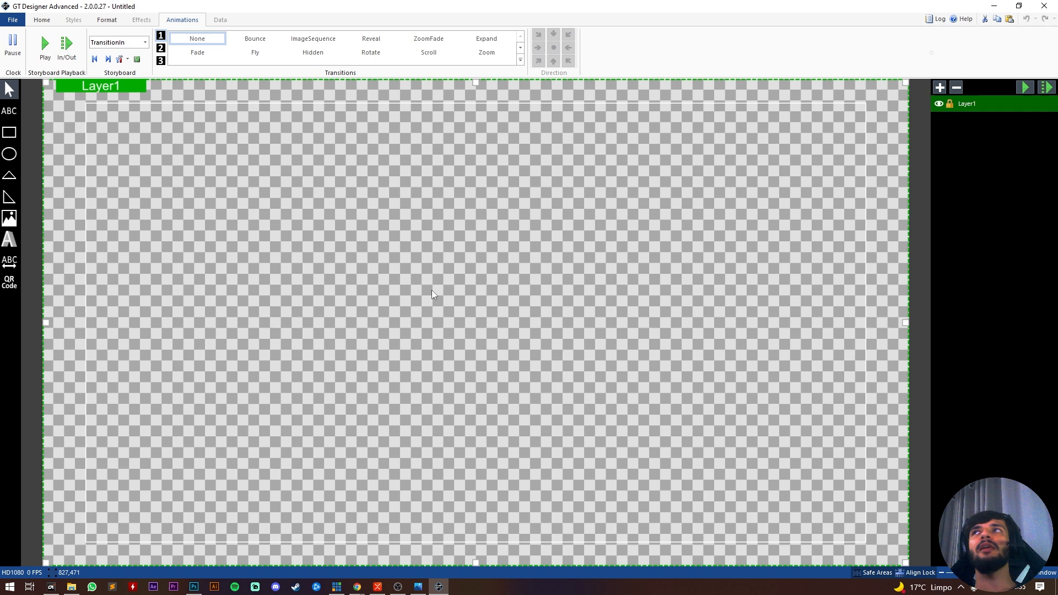
click(994, 5)
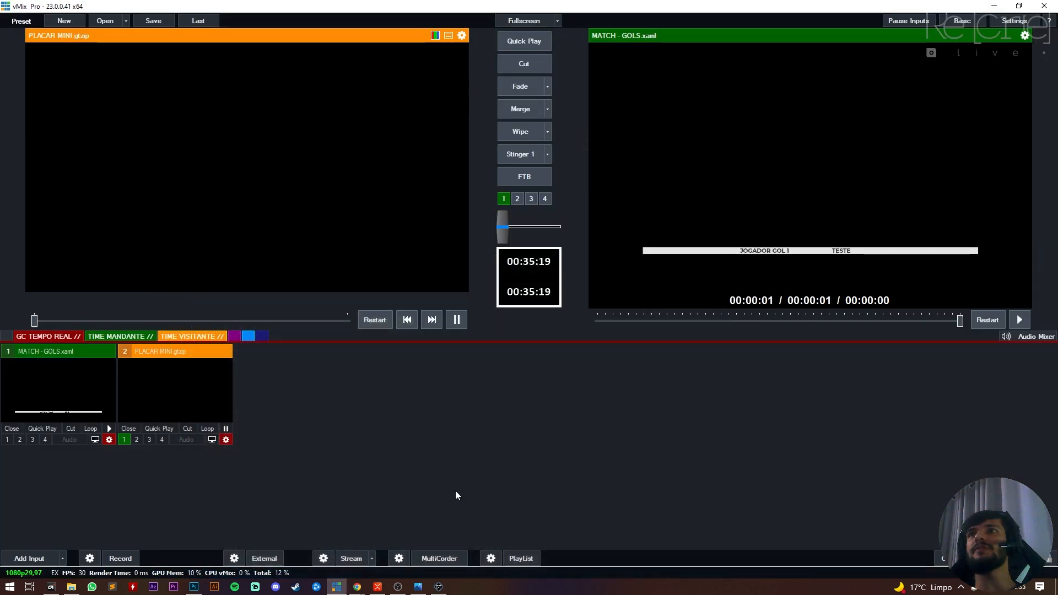
Step: Compare the title commands offered for the MATCH - GOLS.xaml input with those offered for PLACAR MINI
right_click(59, 371)
right_click(19, 382)
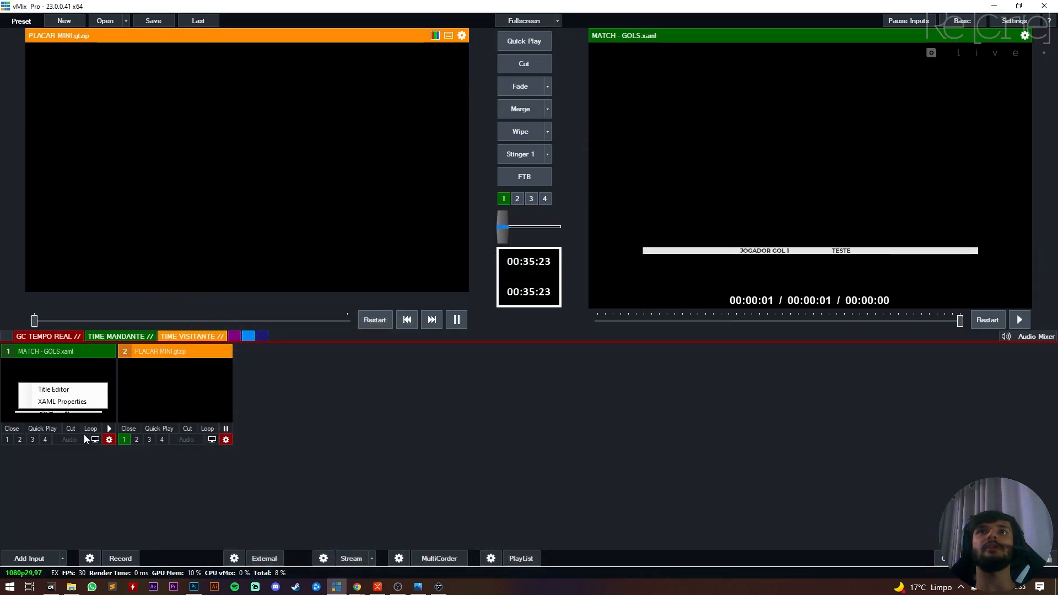
right_click(177, 391)
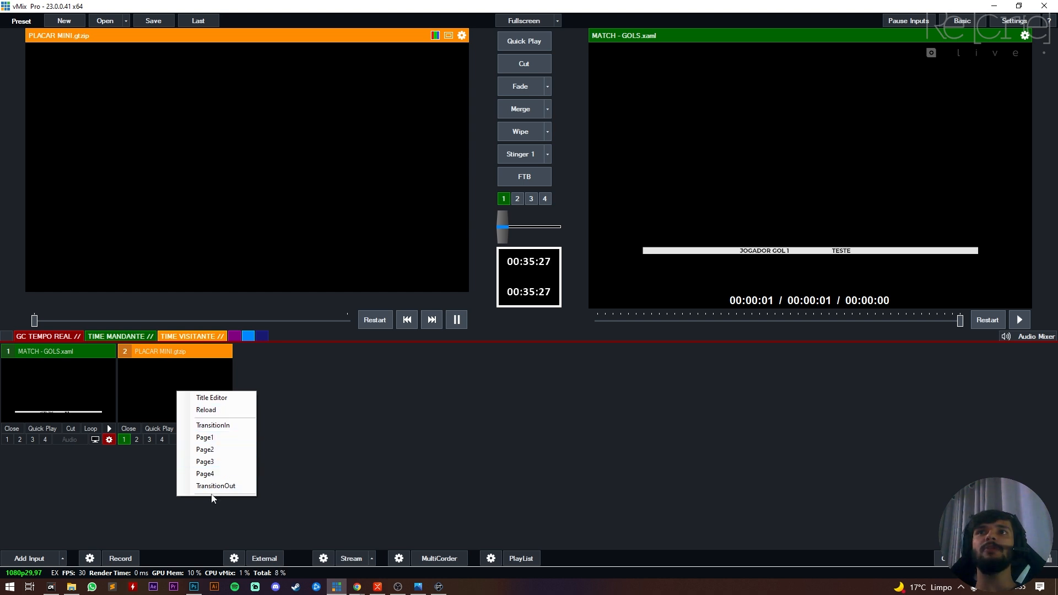
right_click(66, 393)
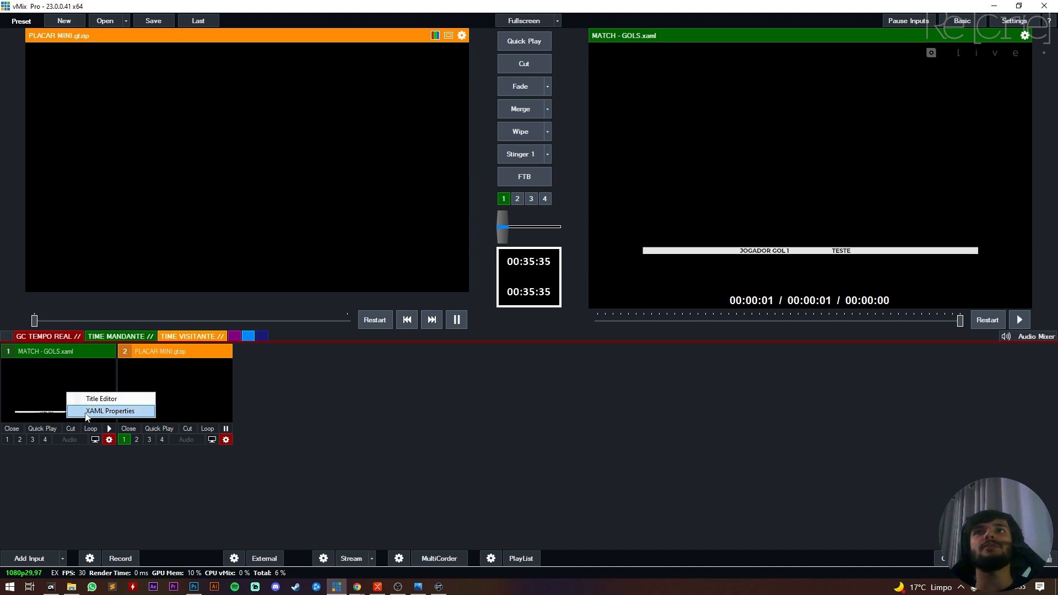
click(86, 412)
Step: Inspect the GOLS_TIME_B text field in the MATCH - GOLS.xaml title editor, then close the editor and recheck the input's commands
right_click(86, 412)
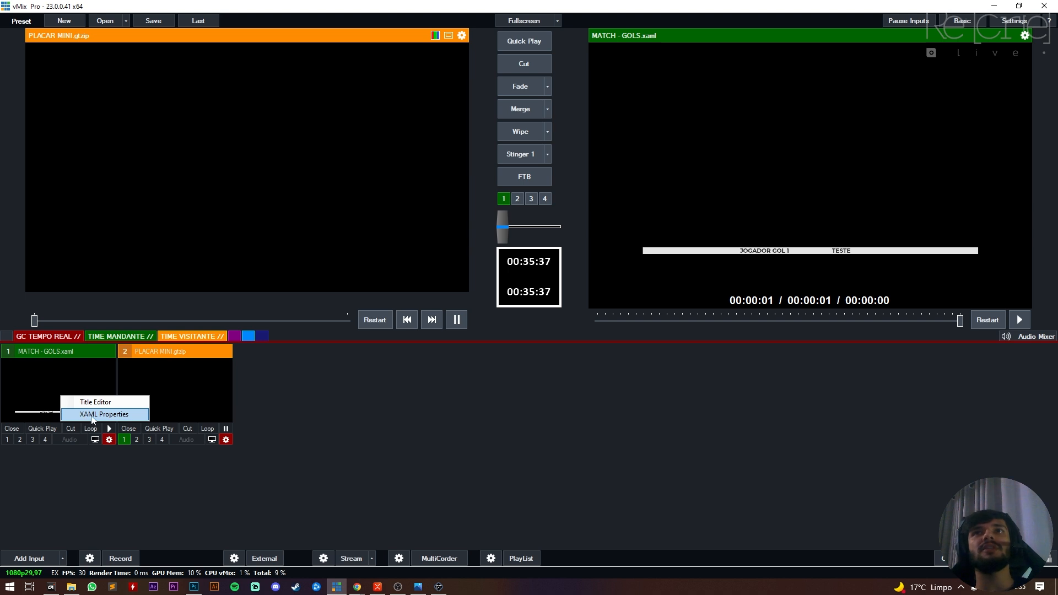
click(95, 403)
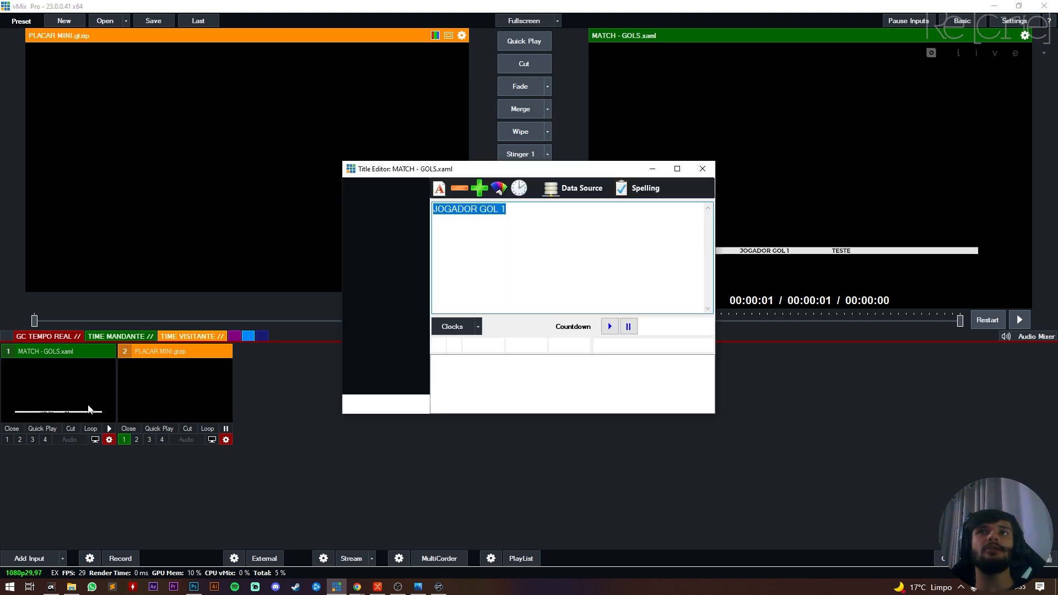
click(375, 202)
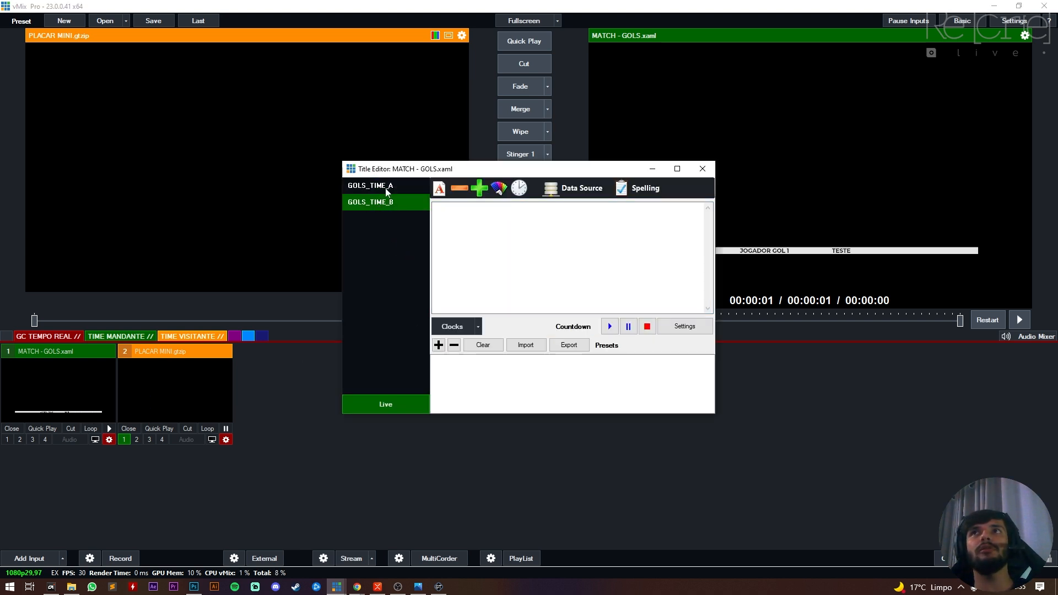
click(703, 169)
right_click(142, 405)
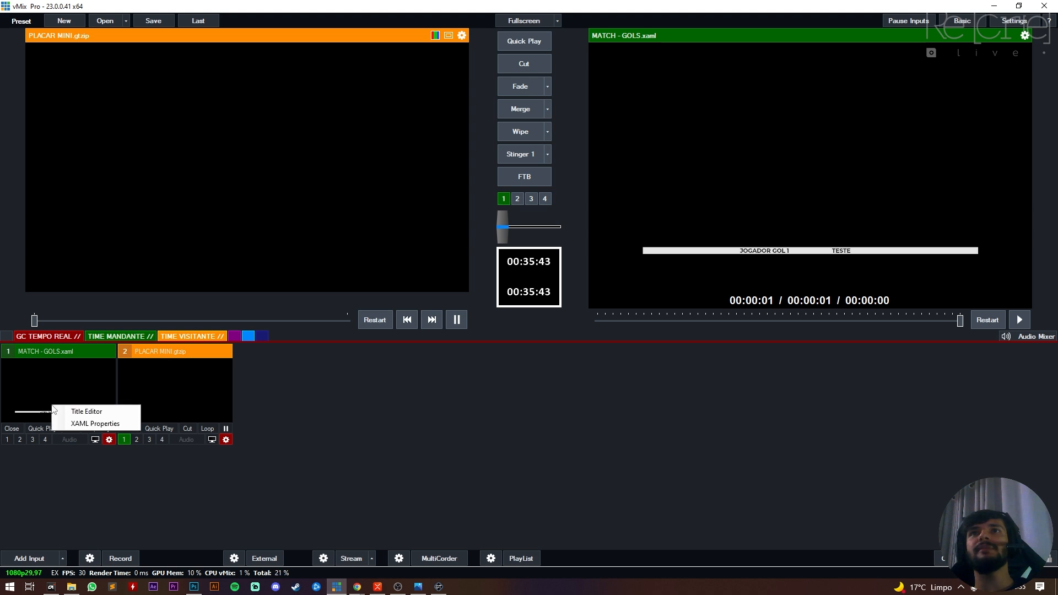
Step: Cut an orange Colour input to the output and retrigger PLACAR MINI on overlay 1 over it
click(117, 388)
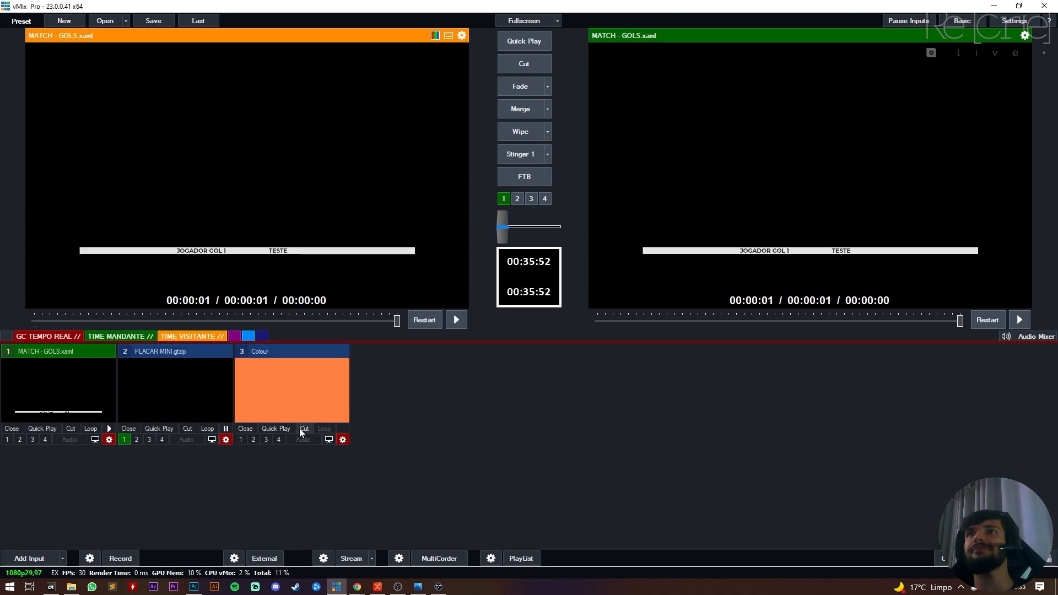
click(304, 428)
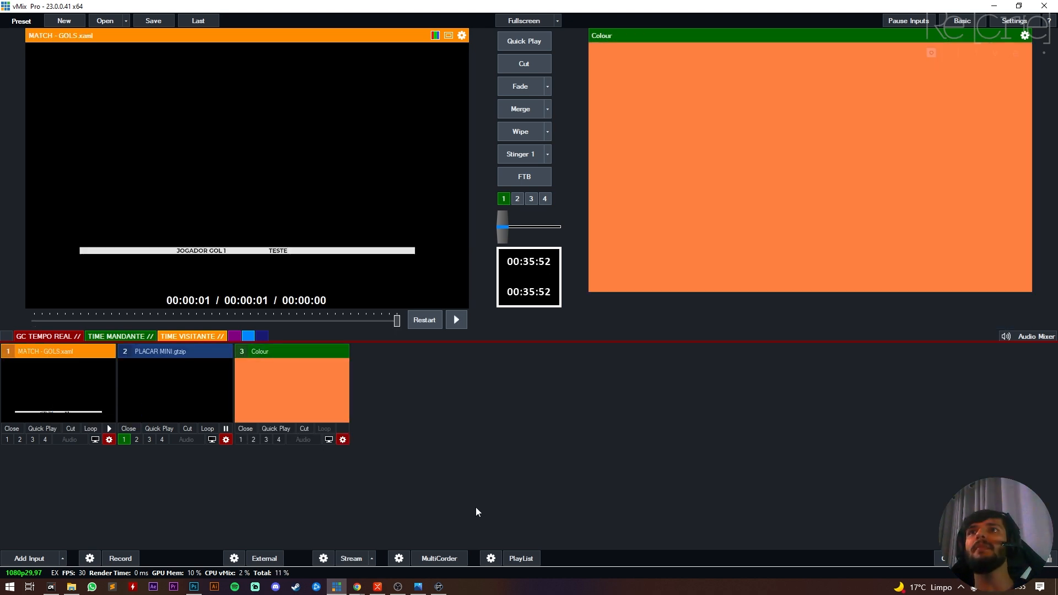
click(292, 390)
click(90, 415)
click(125, 439)
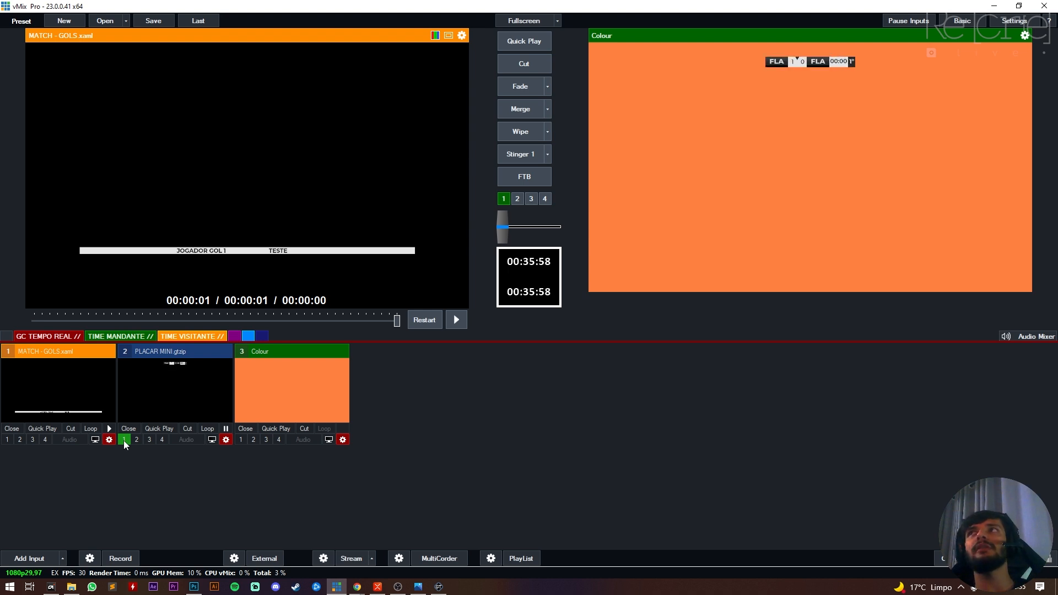
click(124, 440)
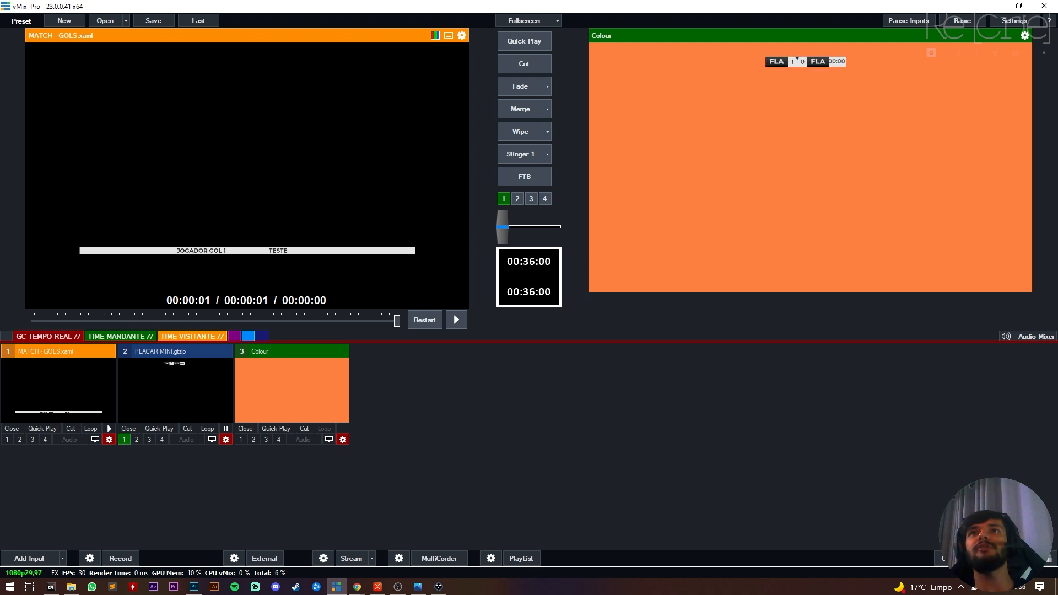
Step: Show MATCH - GOLS.xaml on overlay 1 over the orange Colour input, take it off and show it again
click(8, 439)
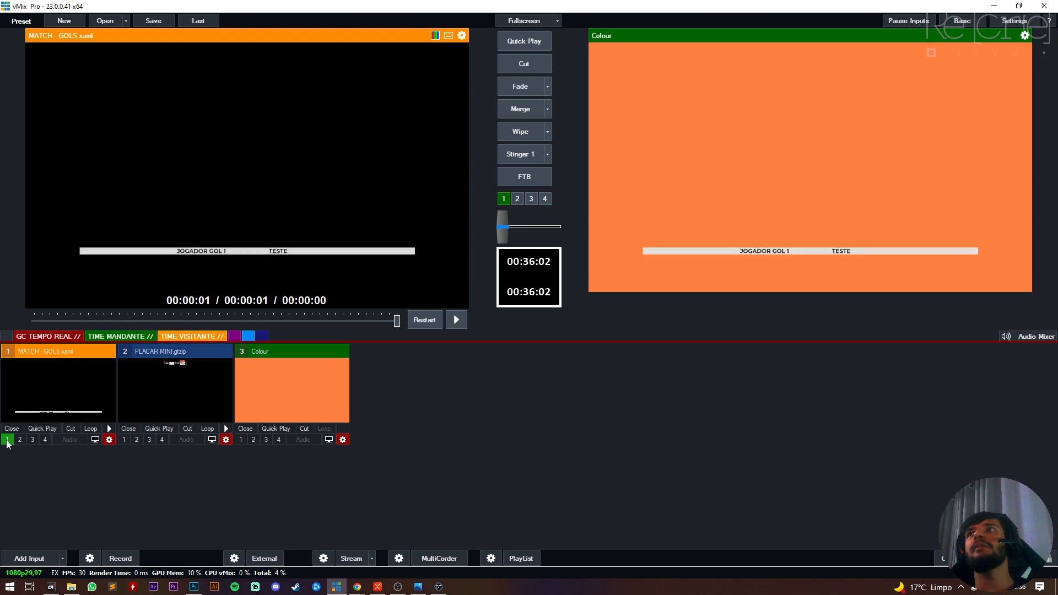
click(7, 440)
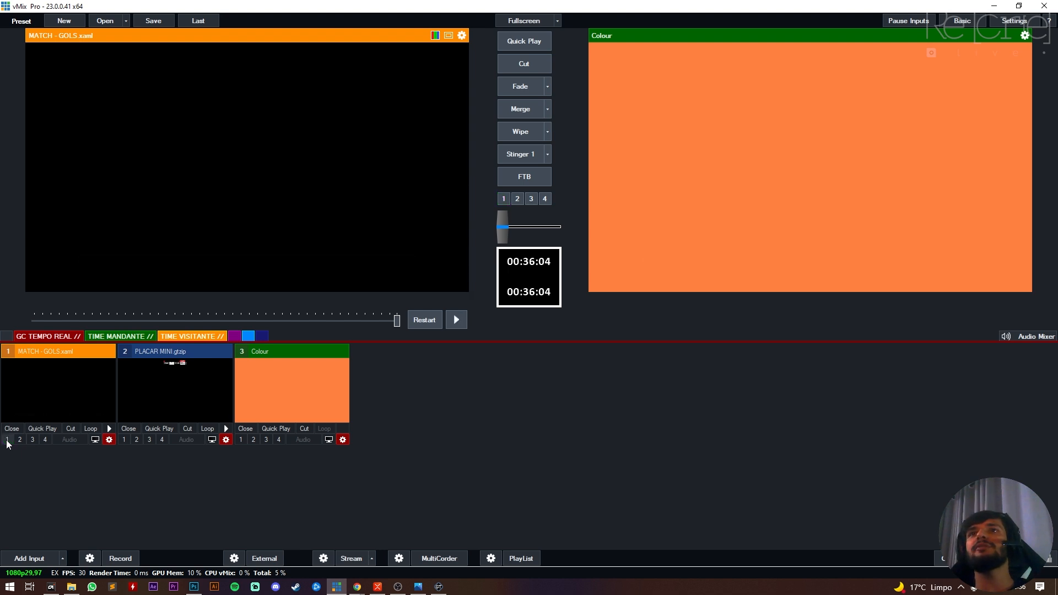
click(7, 440)
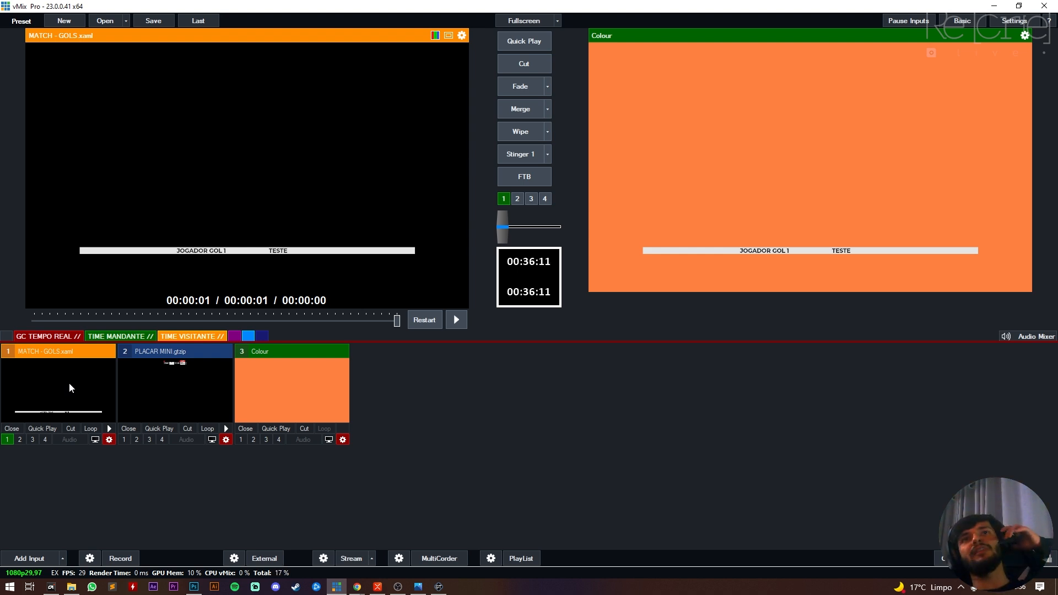
Step: Select the Animação Externas topic in the XMind course plan, glance at GT Designer and return to vMix
click(377, 587)
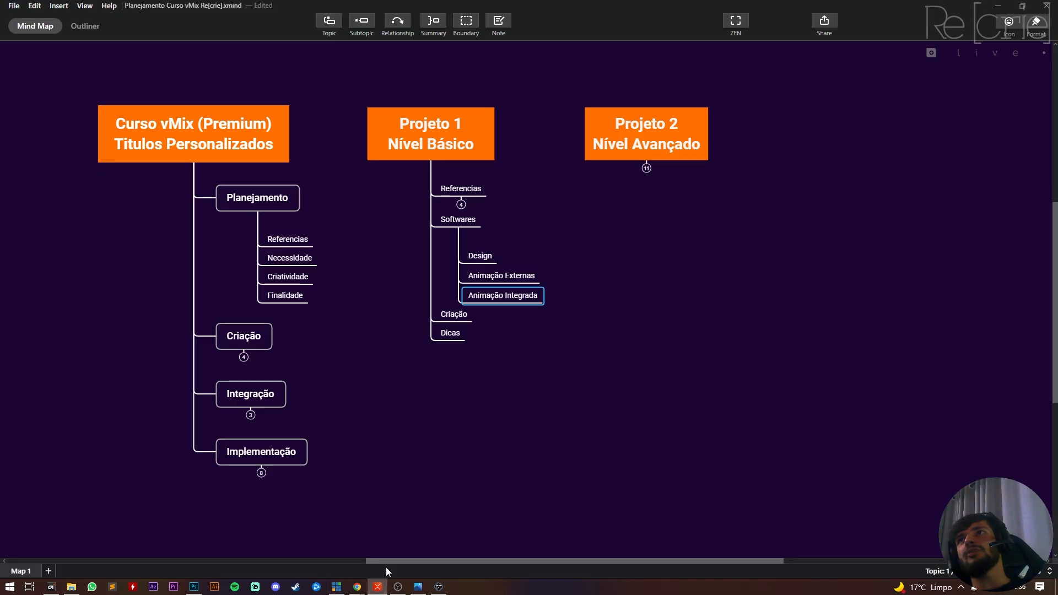
click(507, 282)
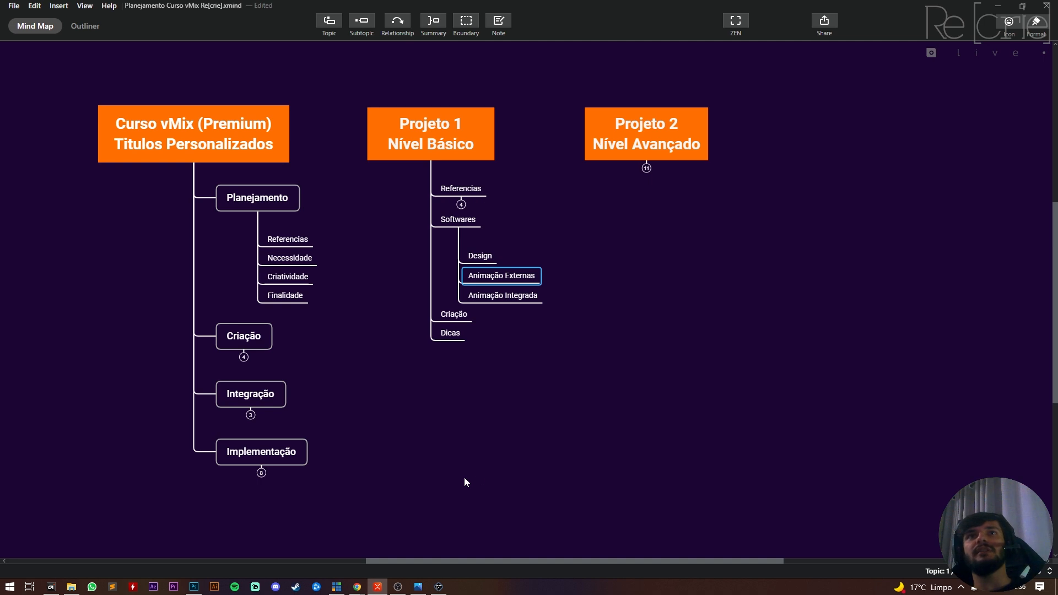
click(379, 586)
click(439, 586)
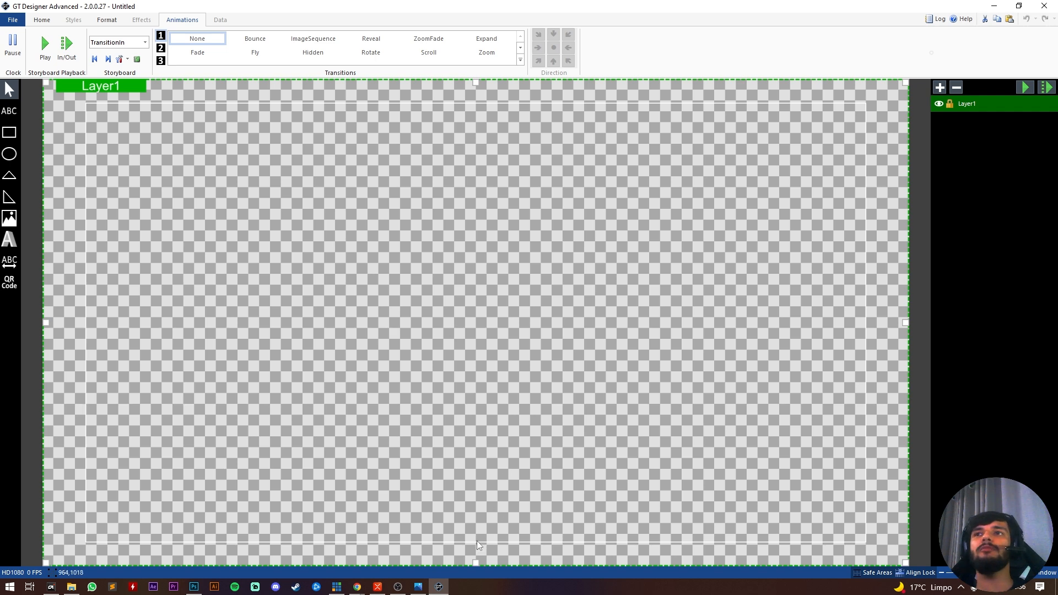
click(440, 586)
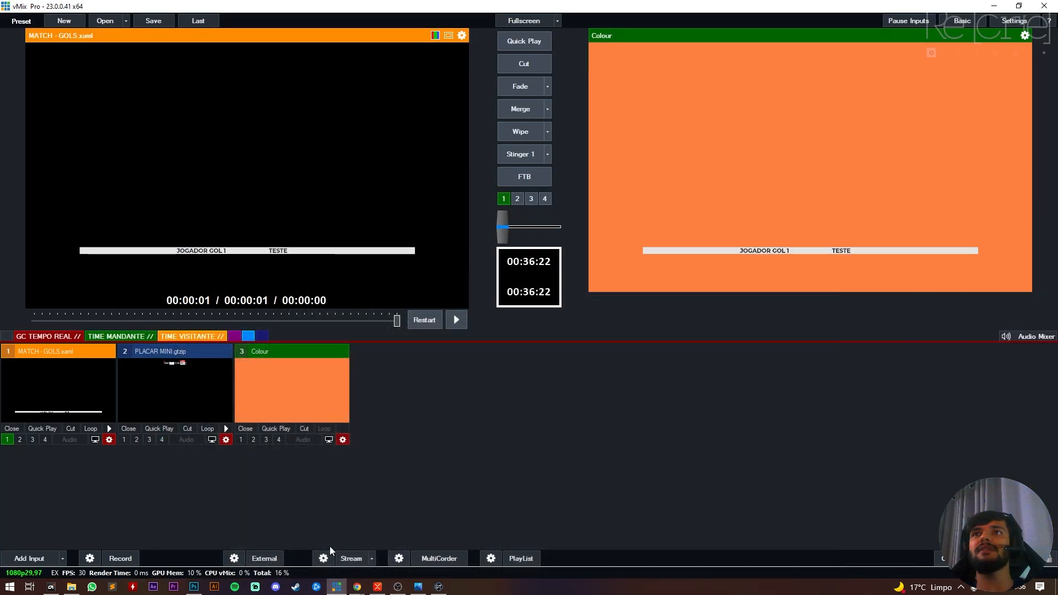
Step: Replace MATCH - GOLS.xaml with PLACAR MINI on overlay 1 and run the scoreboard's TransitionOut animation
click(4, 442)
click(125, 440)
right_click(191, 387)
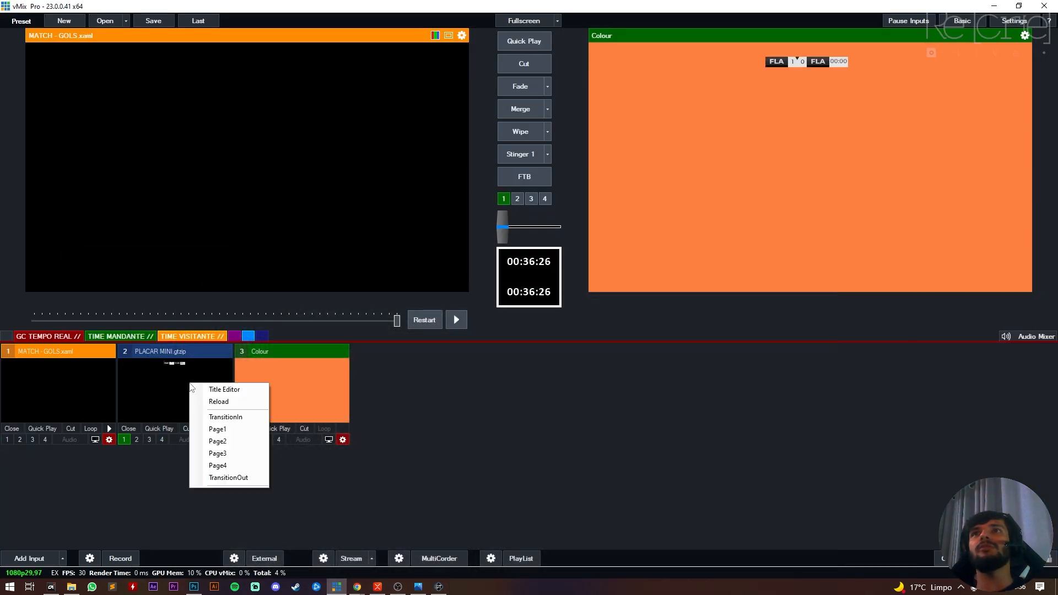
click(226, 477)
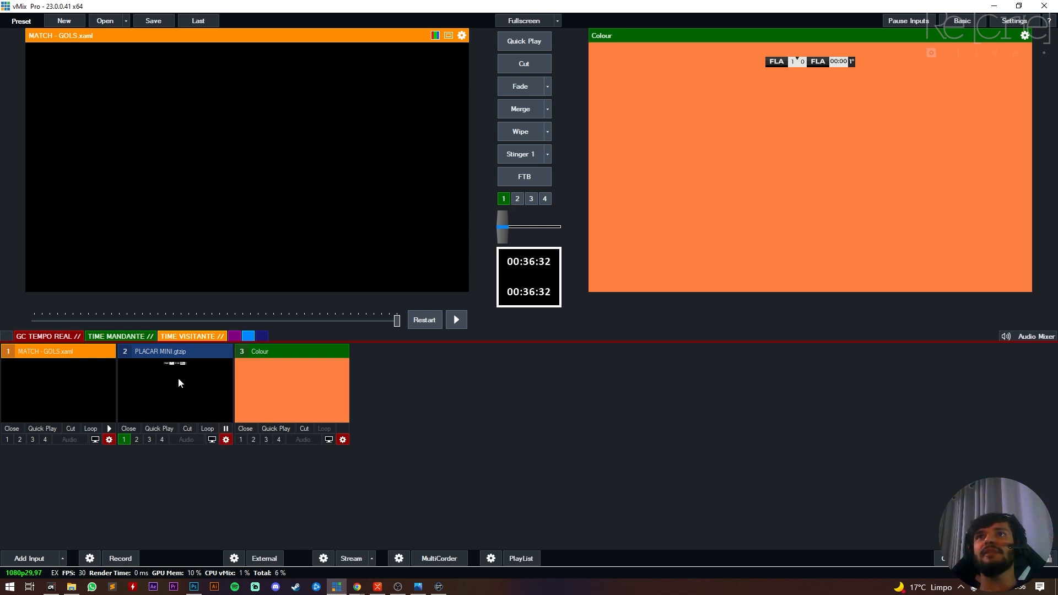
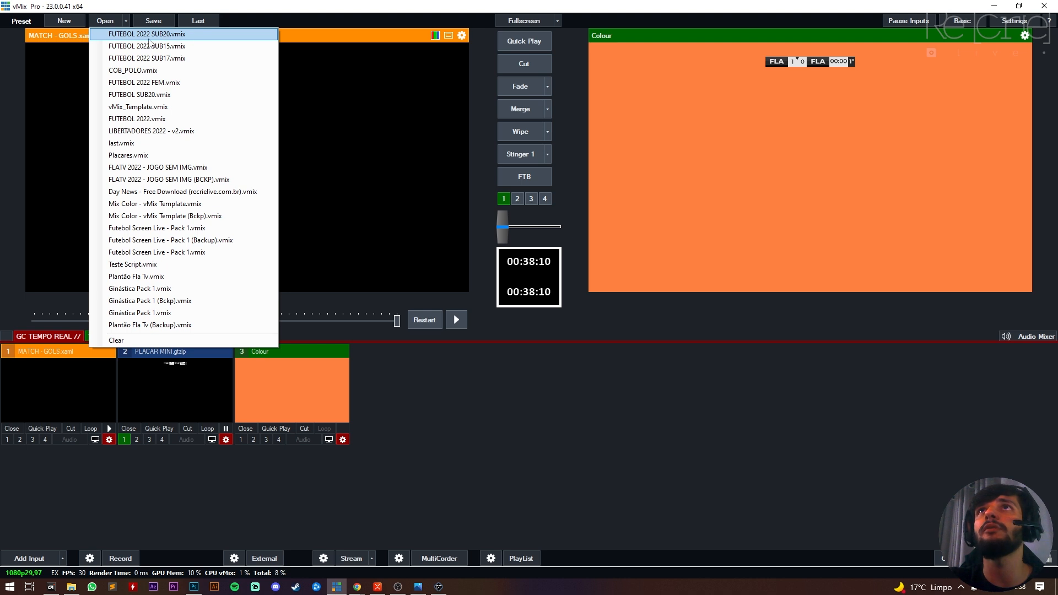
Step: Load the recent preset FUTEBOL 2022 SUB20.vmix, select the Animação Integrada topic in XMind and return to vMix
click(138, 38)
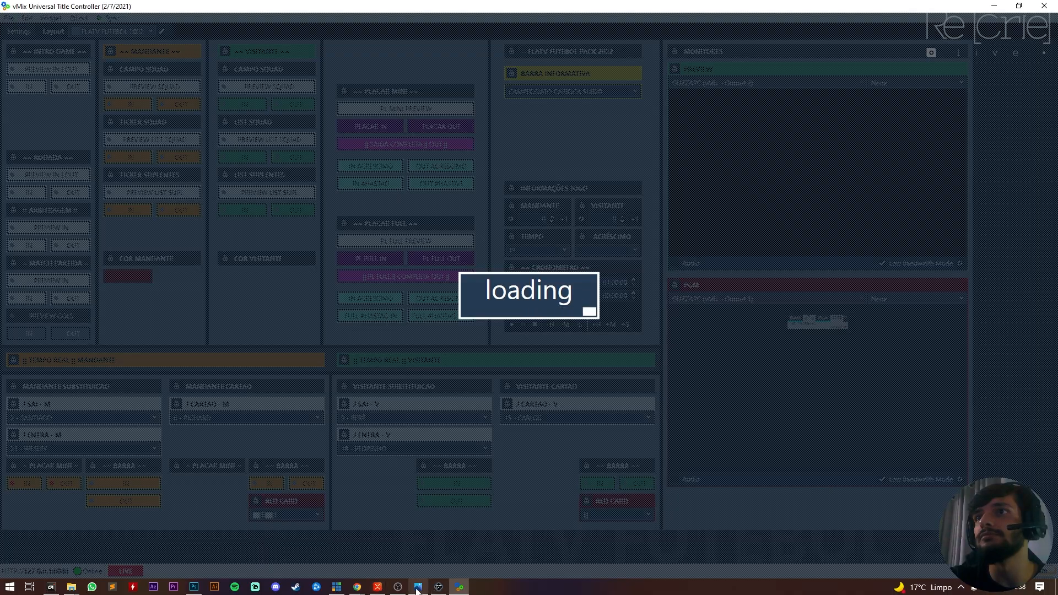
click(378, 588)
click(521, 296)
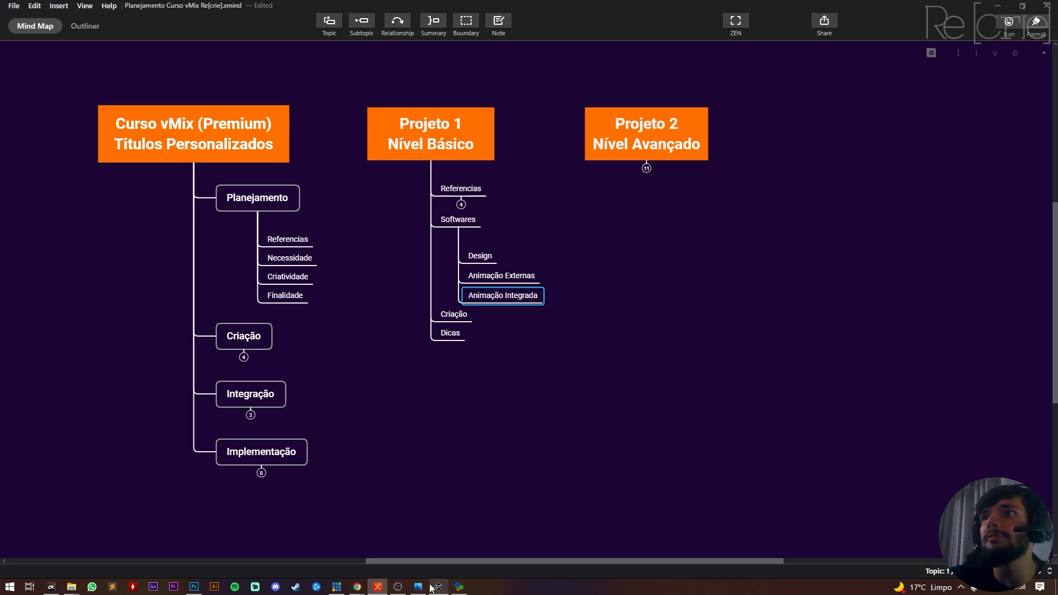
click(345, 588)
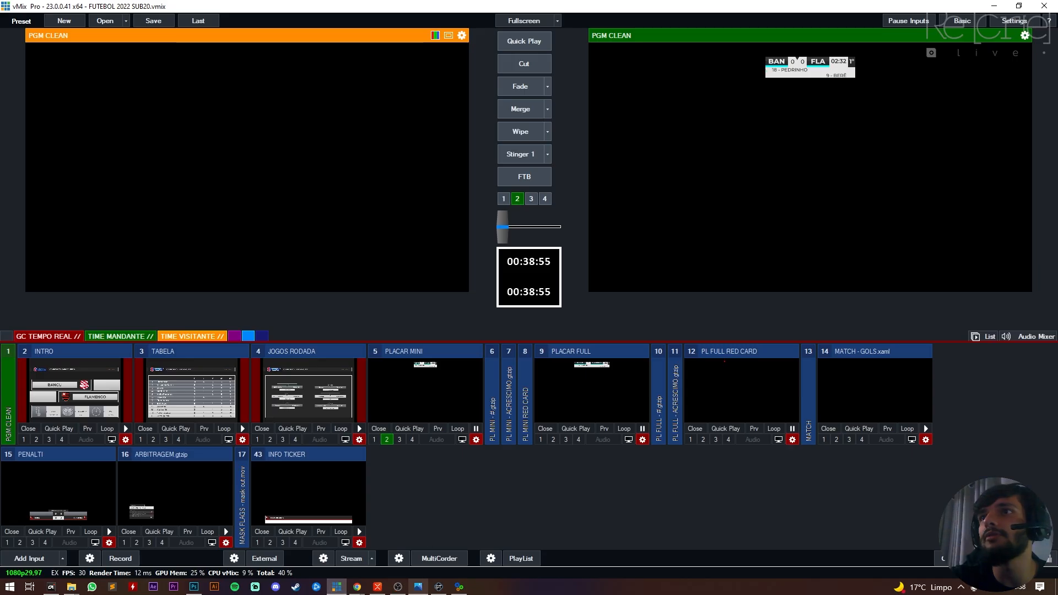
Step: Switch to vMix Universal Title Controller, trigger the complete exit of PLACAR MINI and review the available layout pages
click(459, 588)
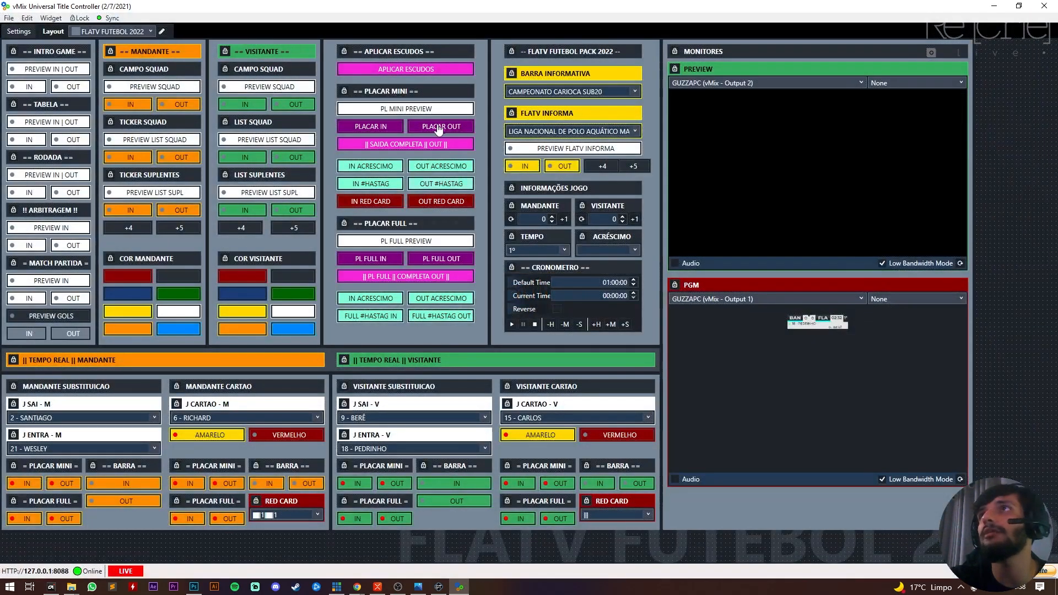
click(435, 145)
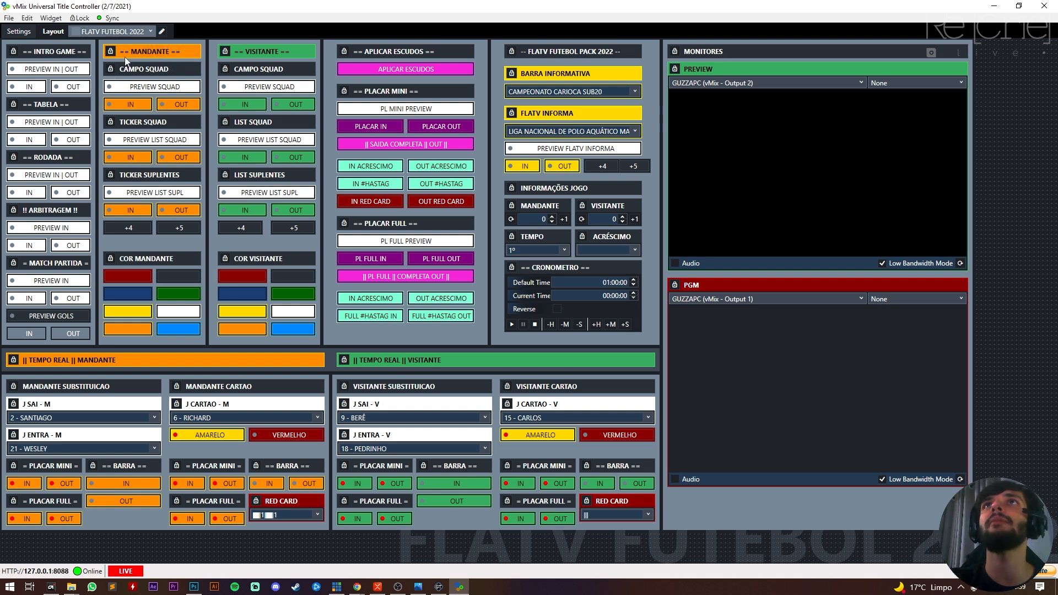
click(150, 31)
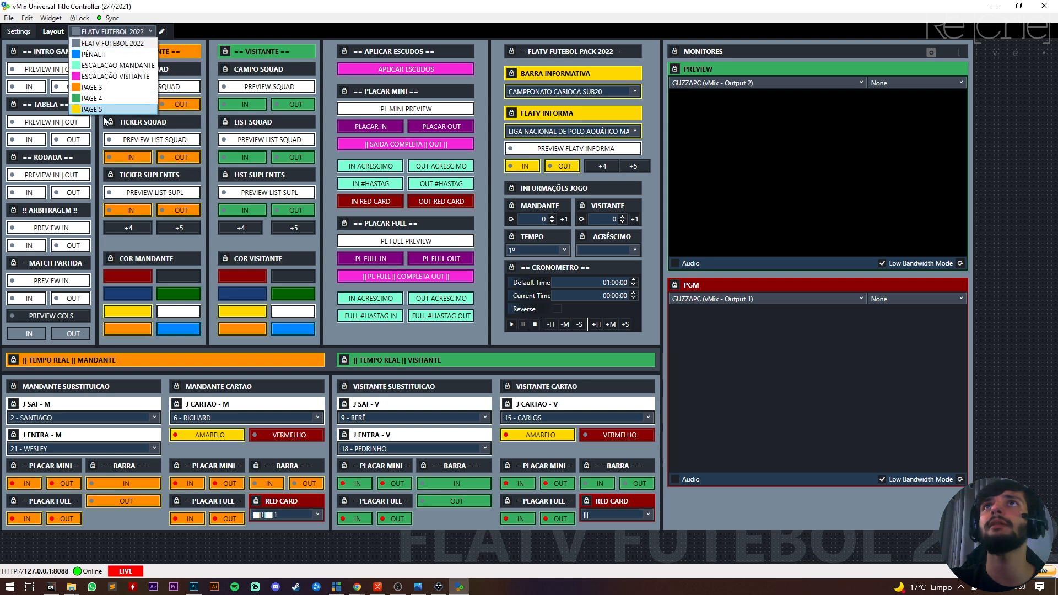
click(287, 17)
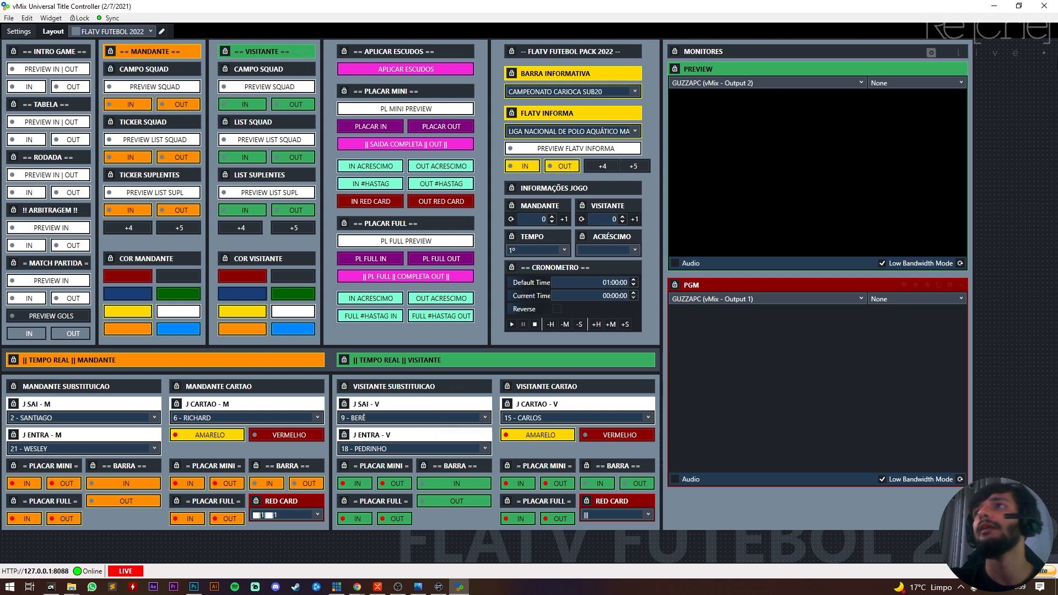
Step: Bring in the MATCH PARTIDA title and set the team colours to white for the home team and red for the visitor
click(28, 299)
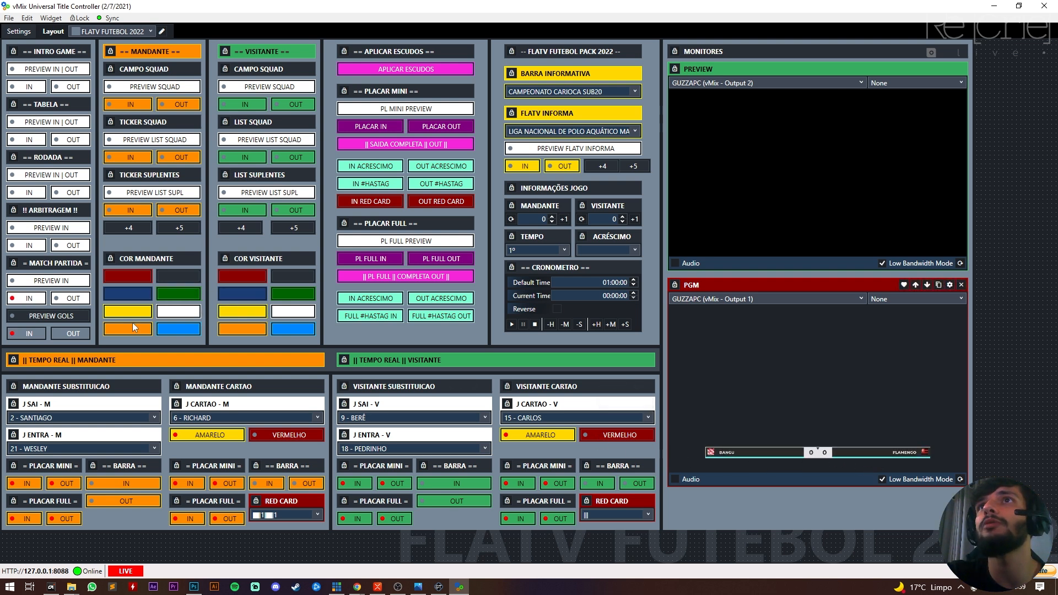
click(179, 314)
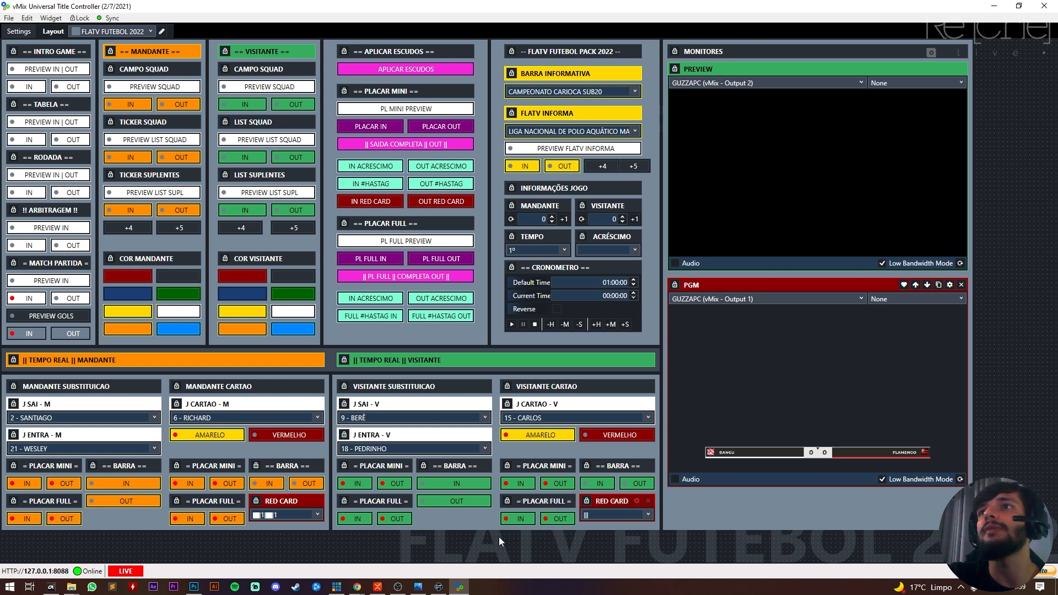
Step: Switch to vMix, expand the MATCH input to examine it, and collapse it again
click(341, 588)
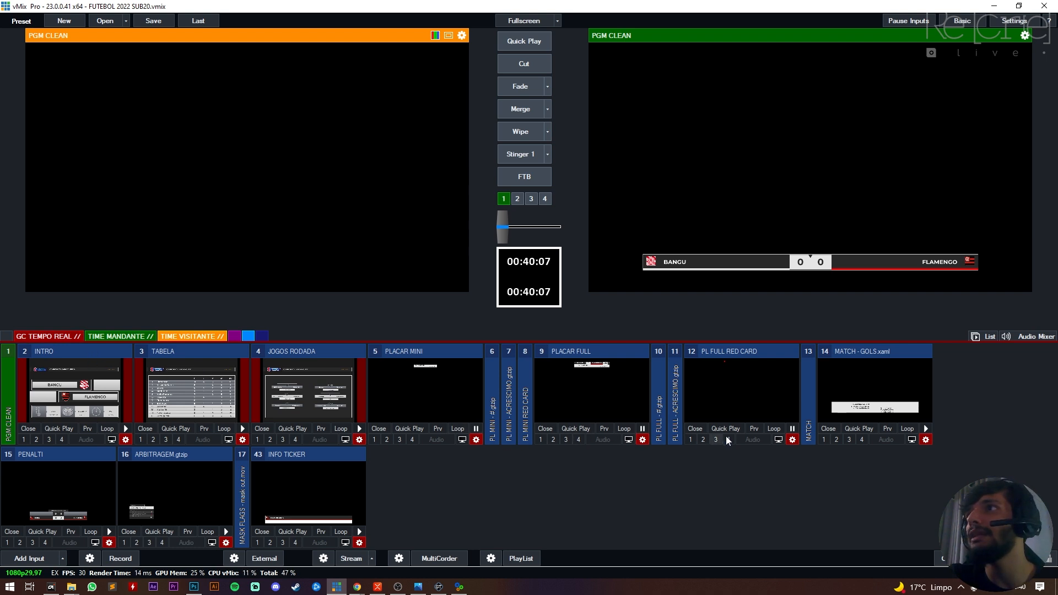
click(806, 384)
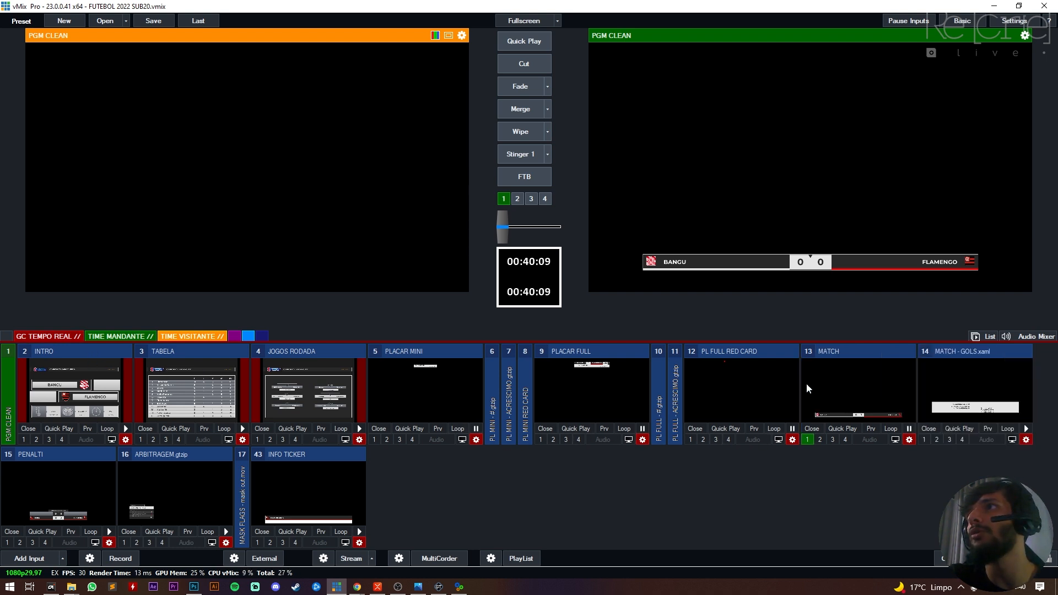
click(855, 351)
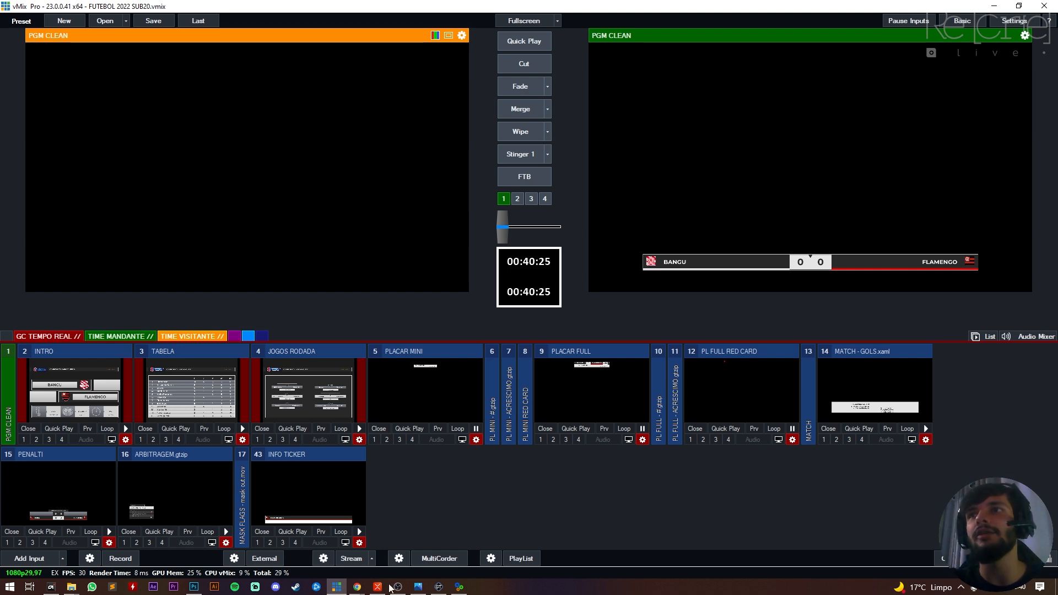
Step: Review the subtopics under Implementação in the XMind course plan, collapse the branch and return to vMix
click(439, 587)
click(378, 587)
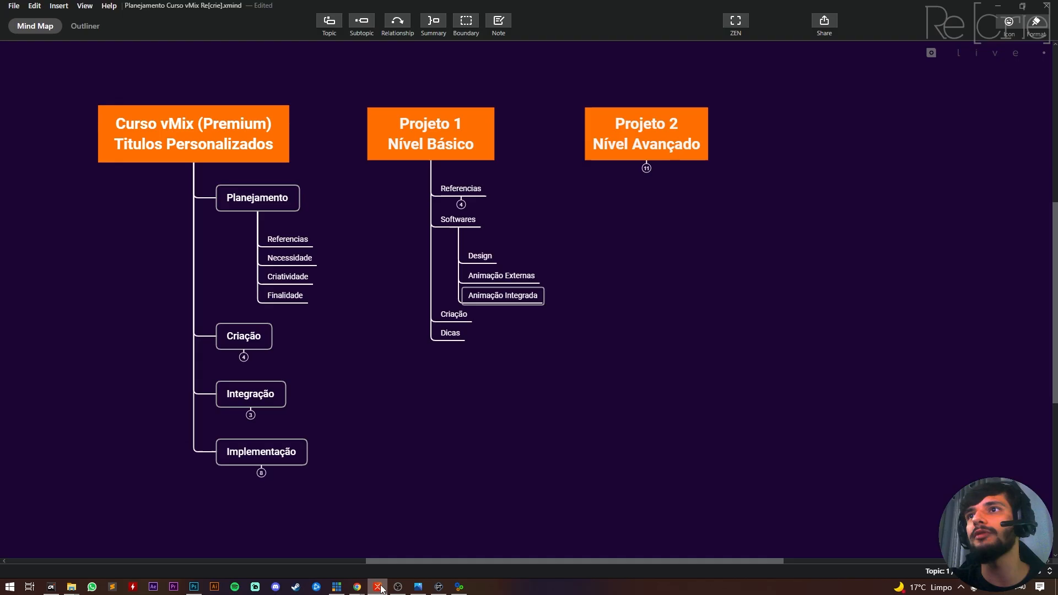
click(262, 472)
scroll(332, 456, down, 2)
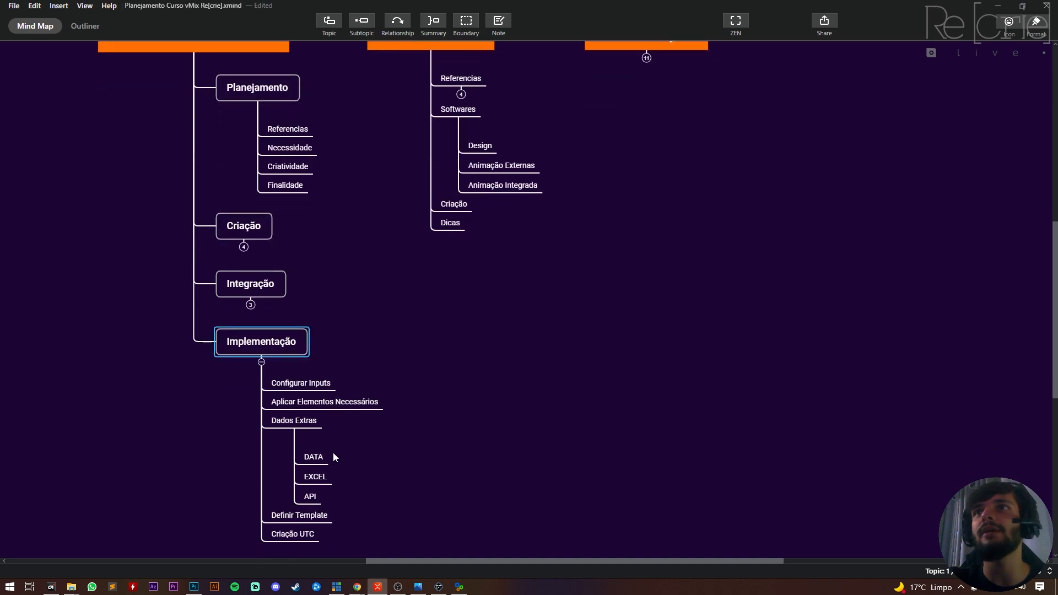
click(262, 362)
click(337, 588)
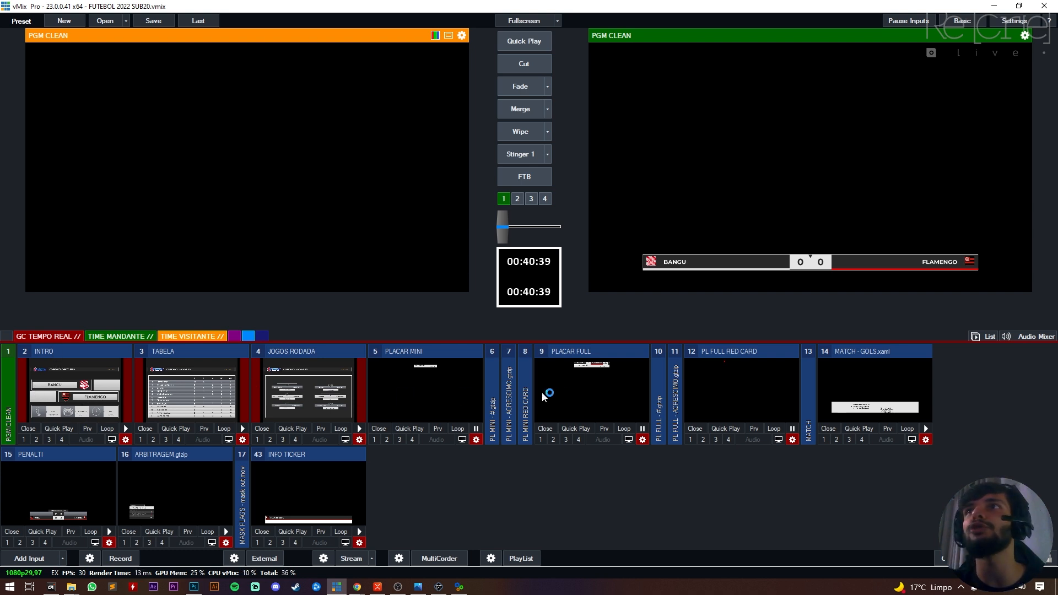
Step: Browse the inputs in the TIME MANDANTE and purple categories, then return to the GC TEMPO REAL category
click(109, 339)
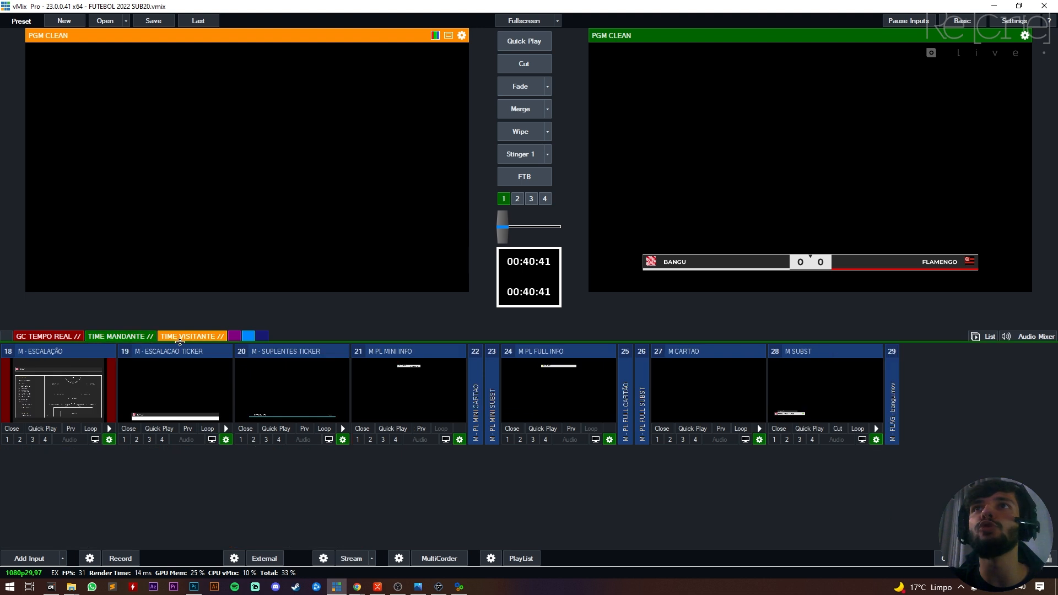
click(234, 336)
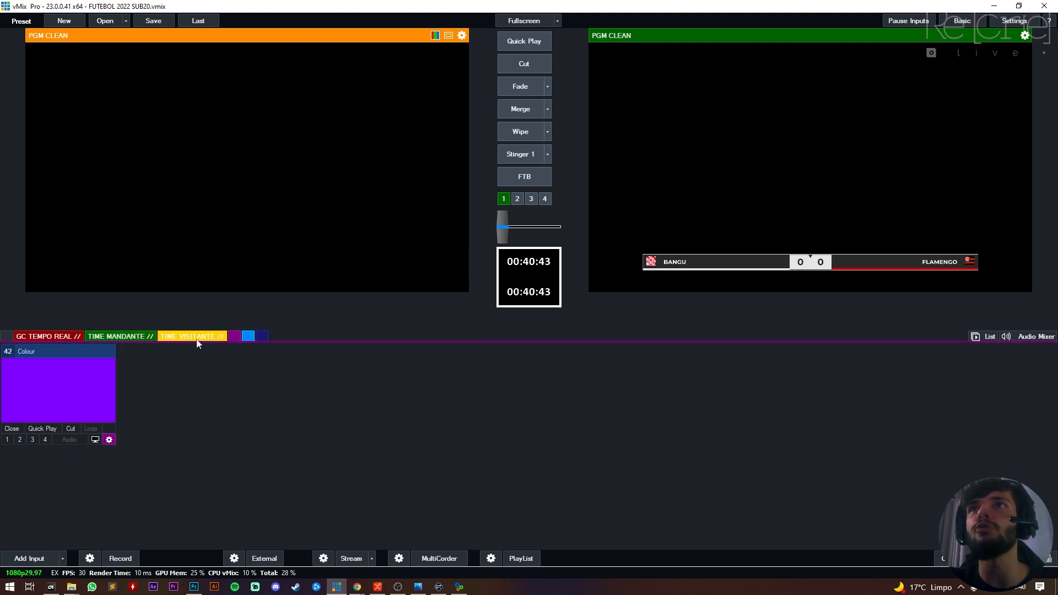
click(66, 337)
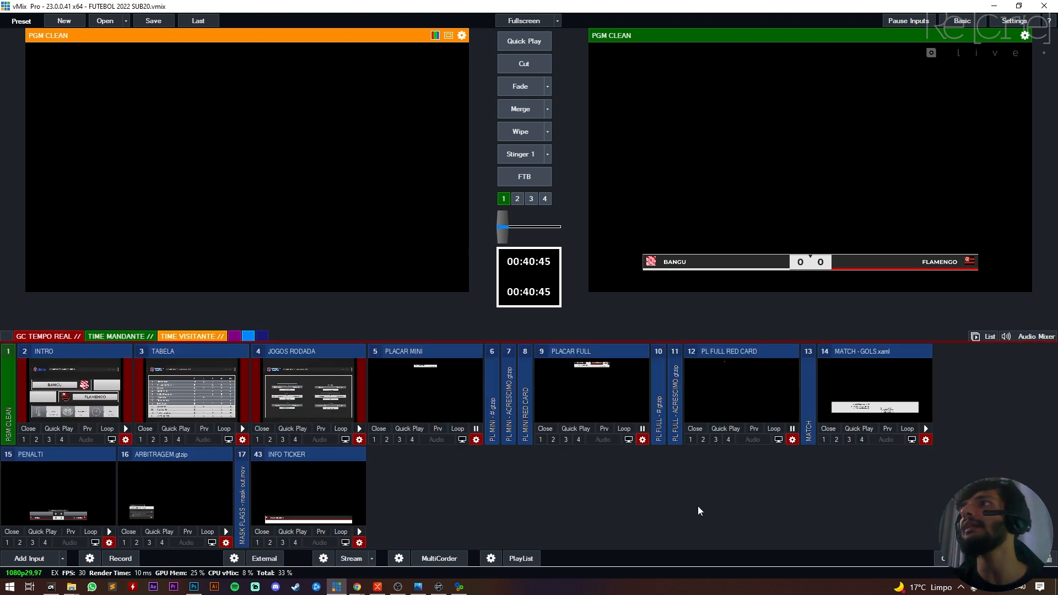
Step: Expand the MATCH input, examine its general input settings and close them
click(806, 398)
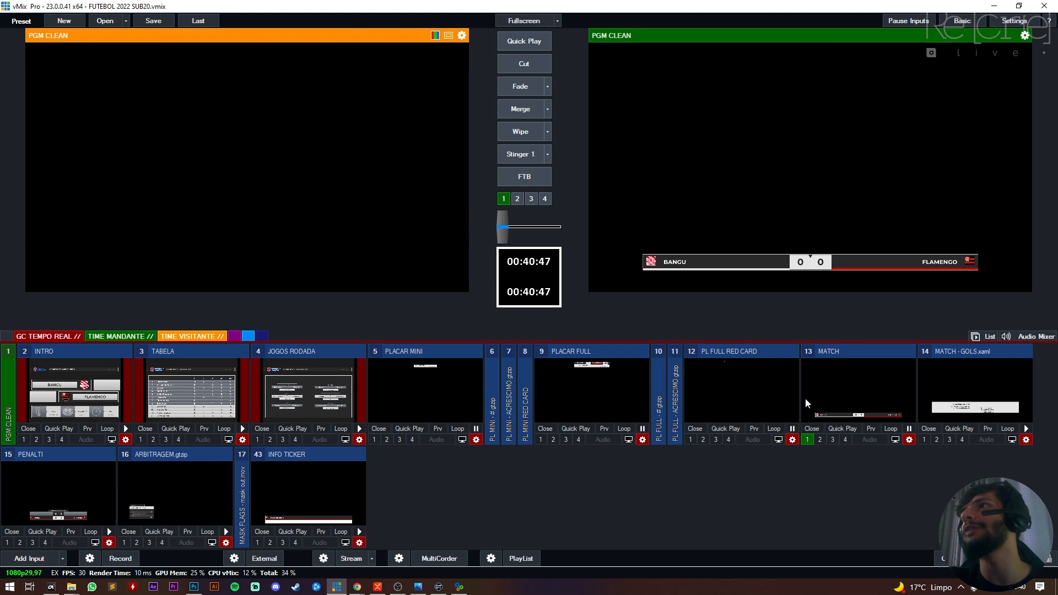
right_click(837, 384)
click(910, 439)
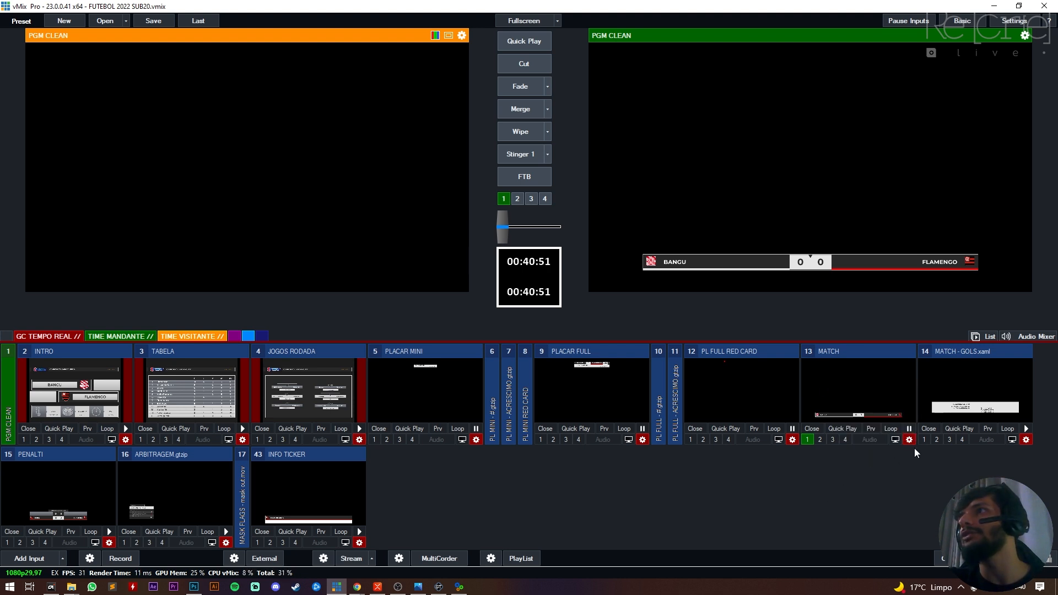
click(909, 439)
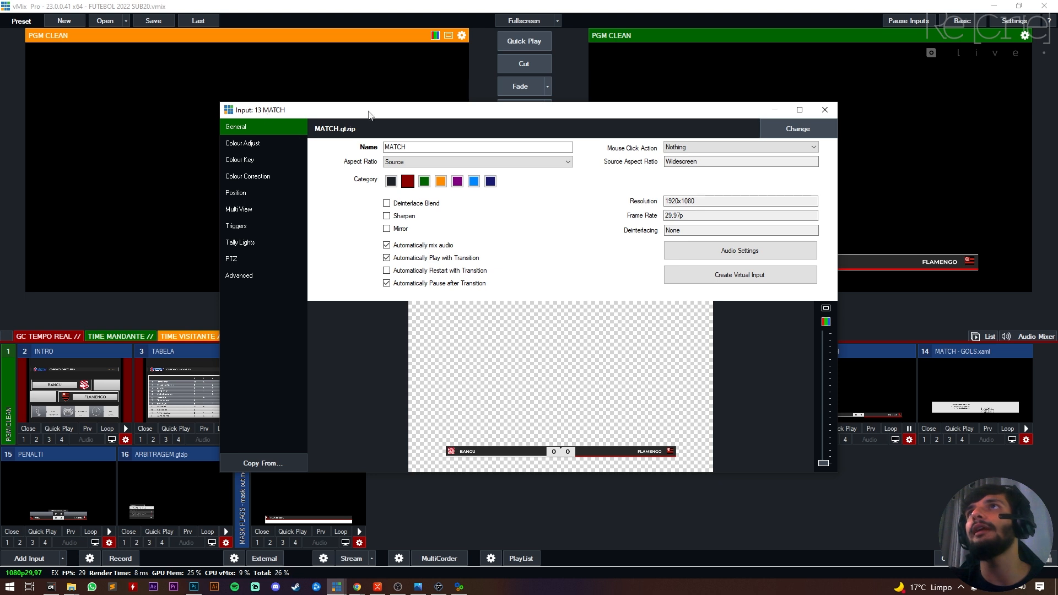
click(821, 111)
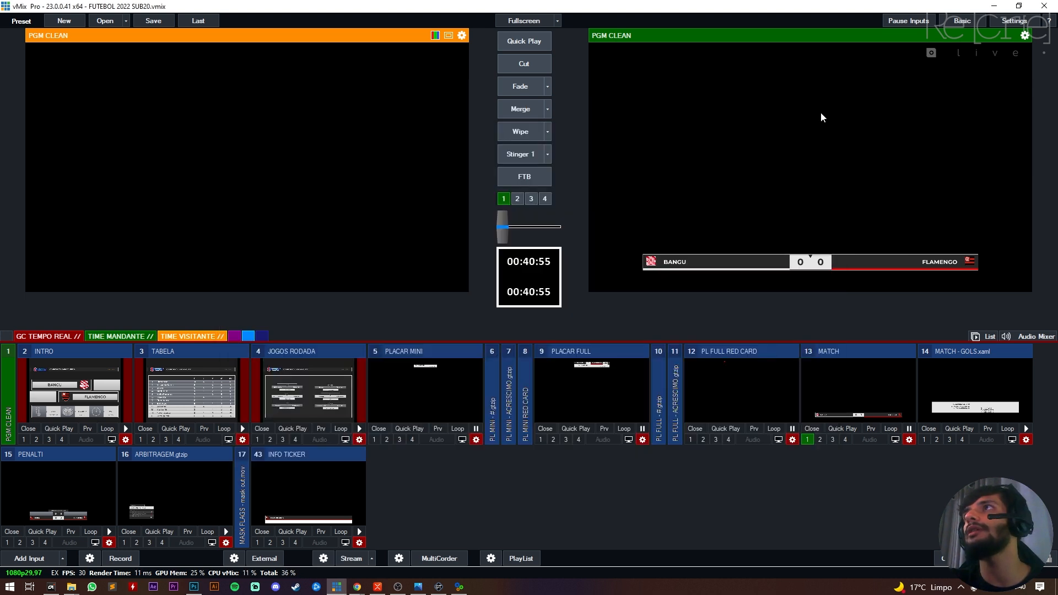
Step: Retrigger the MATCH title on overlay 1 to play its animation, and take it off the output
click(807, 440)
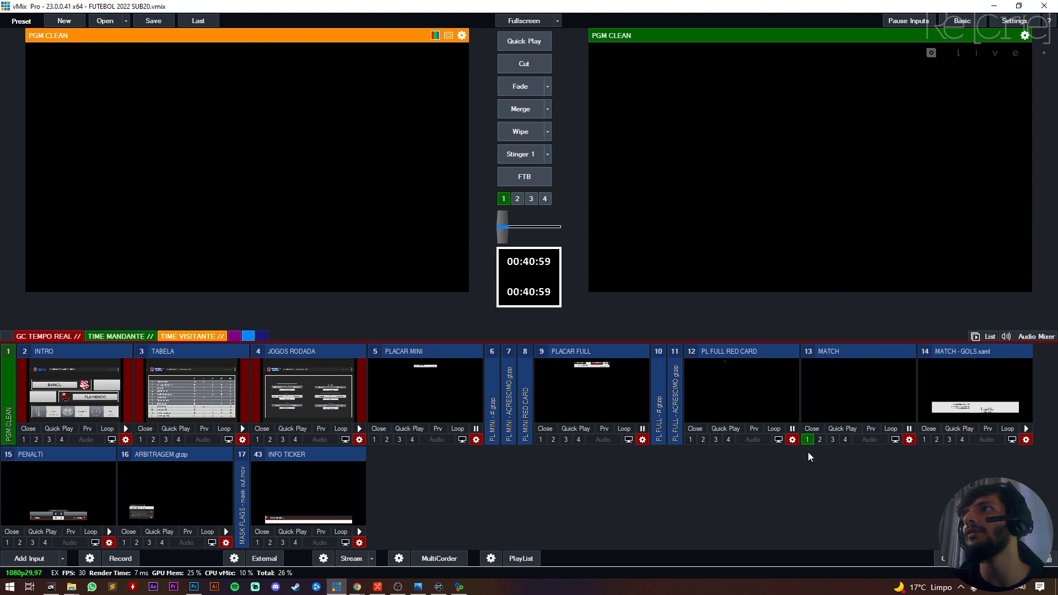
click(808, 440)
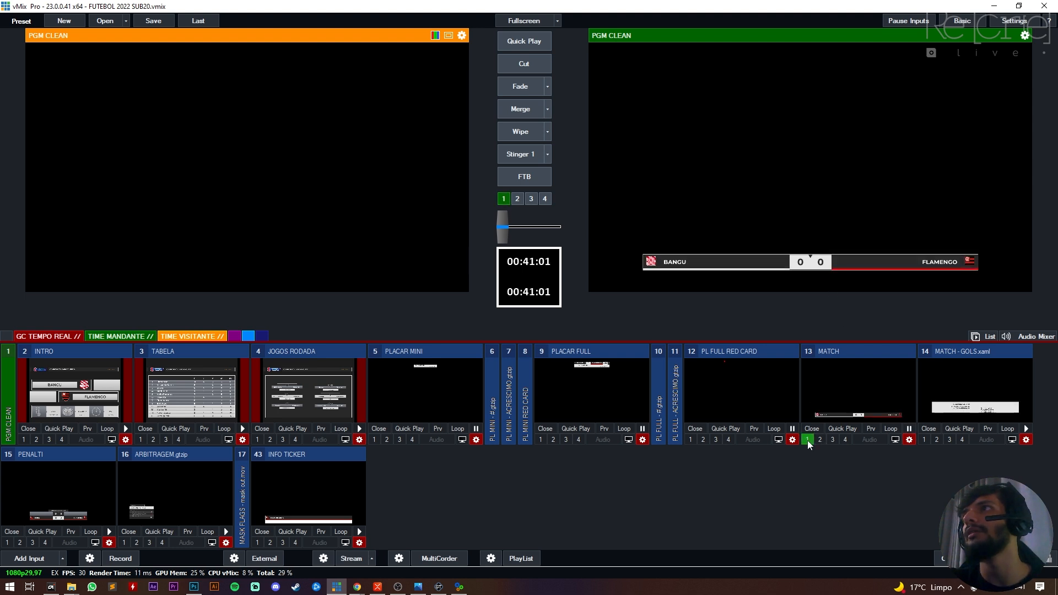
click(808, 440)
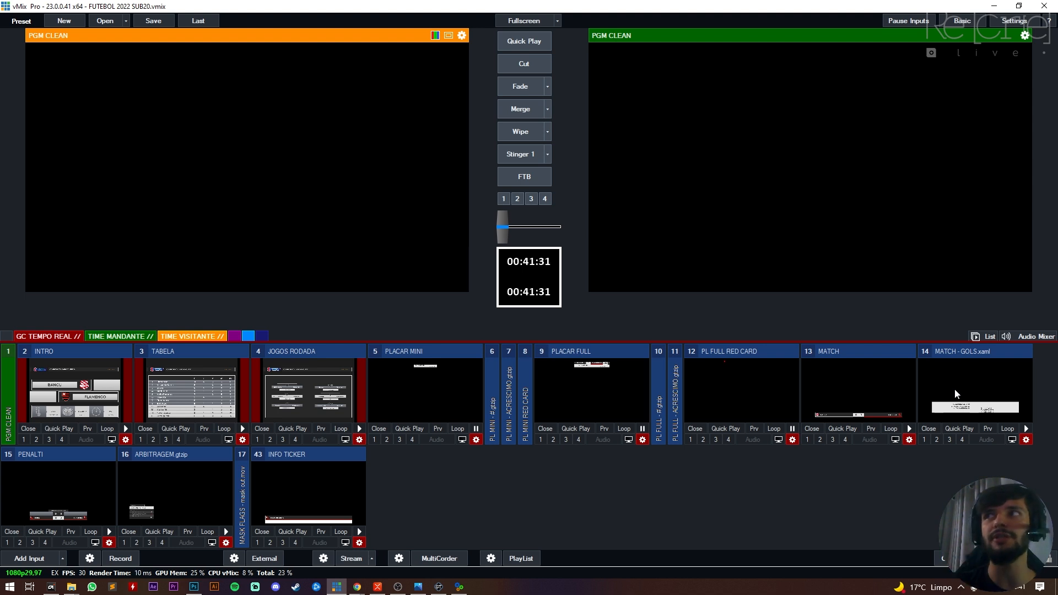
Step: Review the Projeto 1 and Projeto 2 branches of the XMind course plan and return to vMix
click(377, 587)
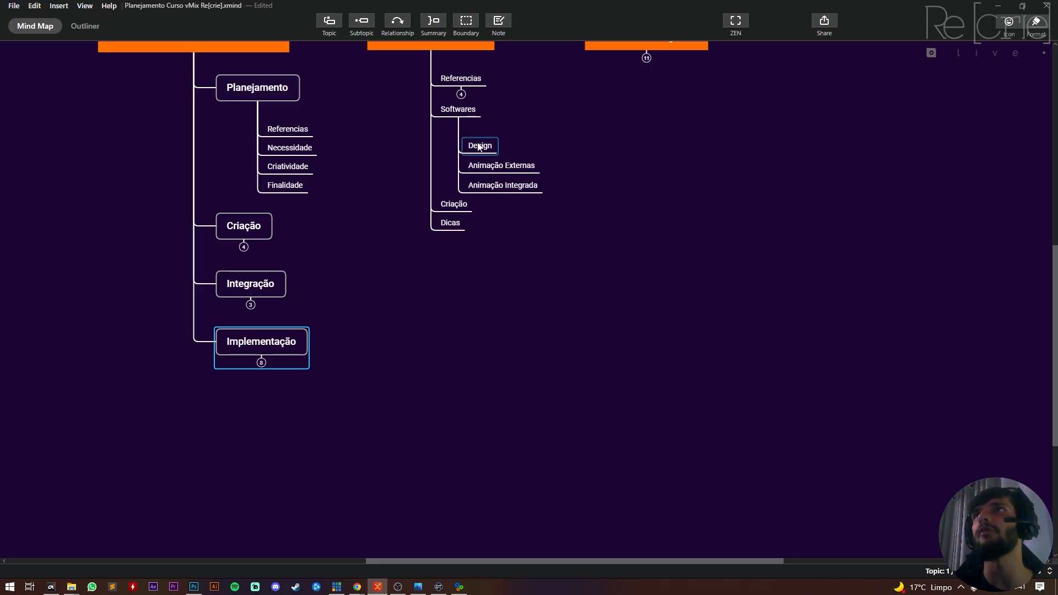
scroll(483, 407, up, 3)
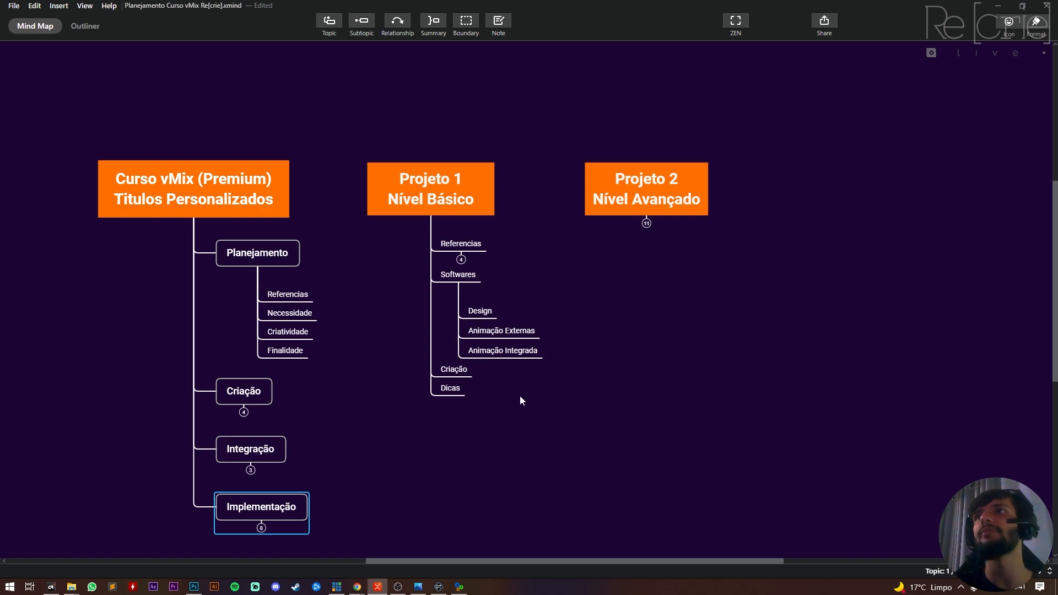
click(343, 589)
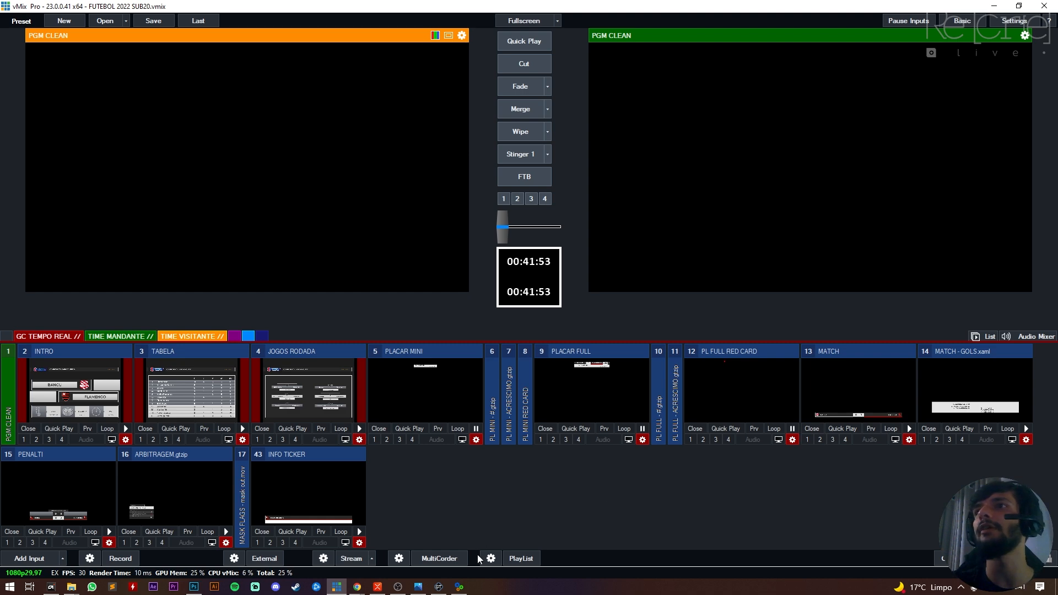
Step: Switch to Universal Title Controller, play the MATCH PARTIDA title on the program output and take it out
click(460, 587)
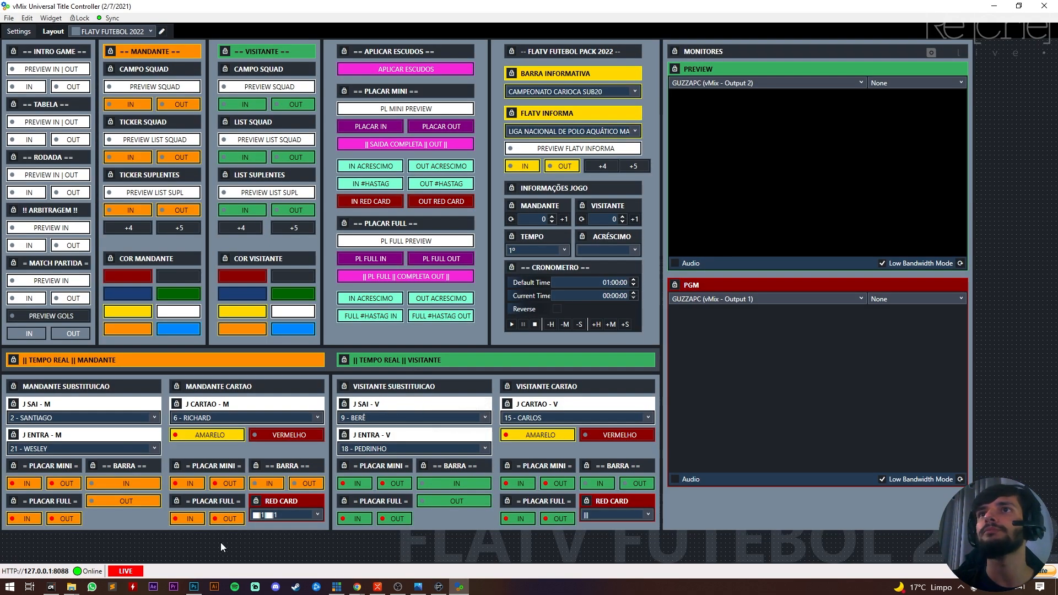
click(48, 320)
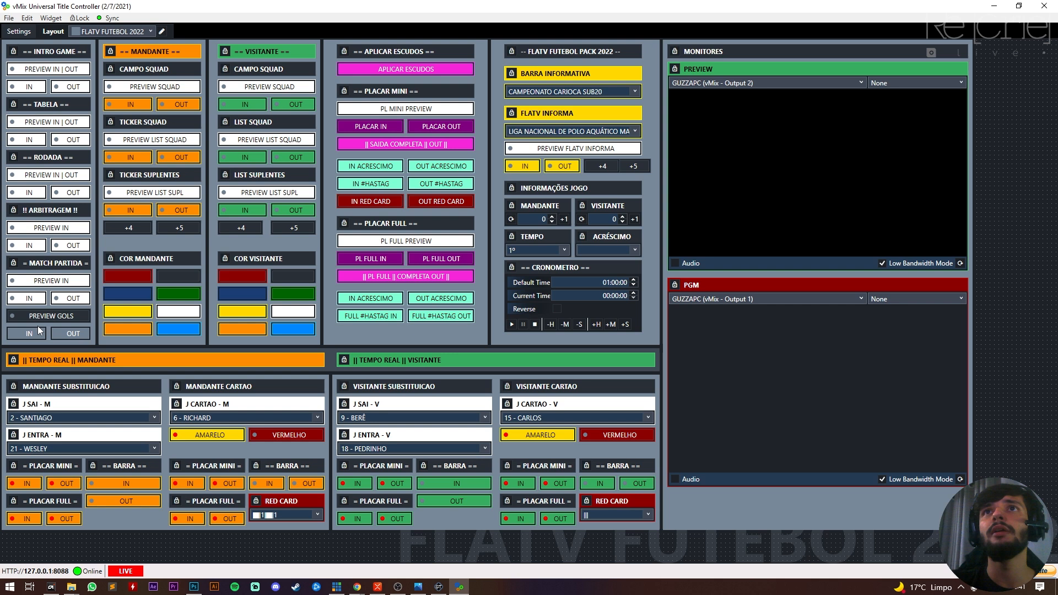
click(28, 300)
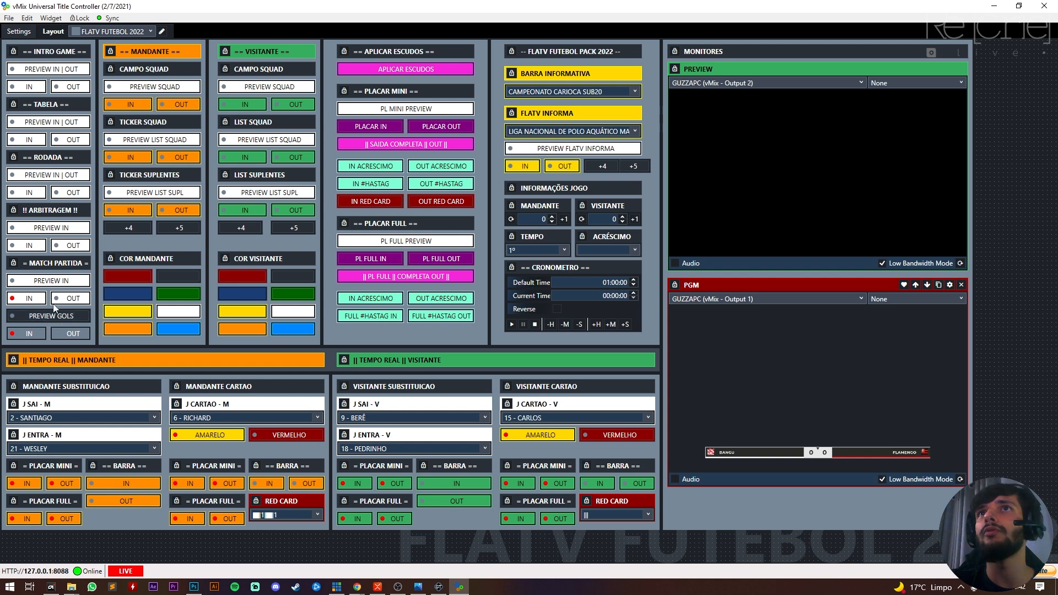
click(72, 298)
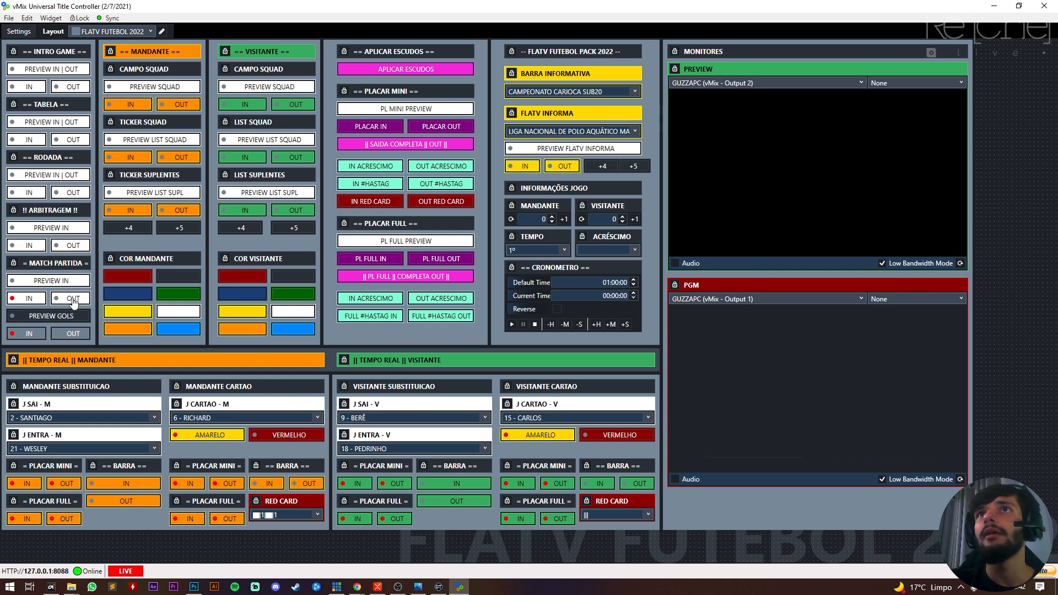
Step: Play the match title with its goals list on the program output, take it out and bring it in again
click(29, 334)
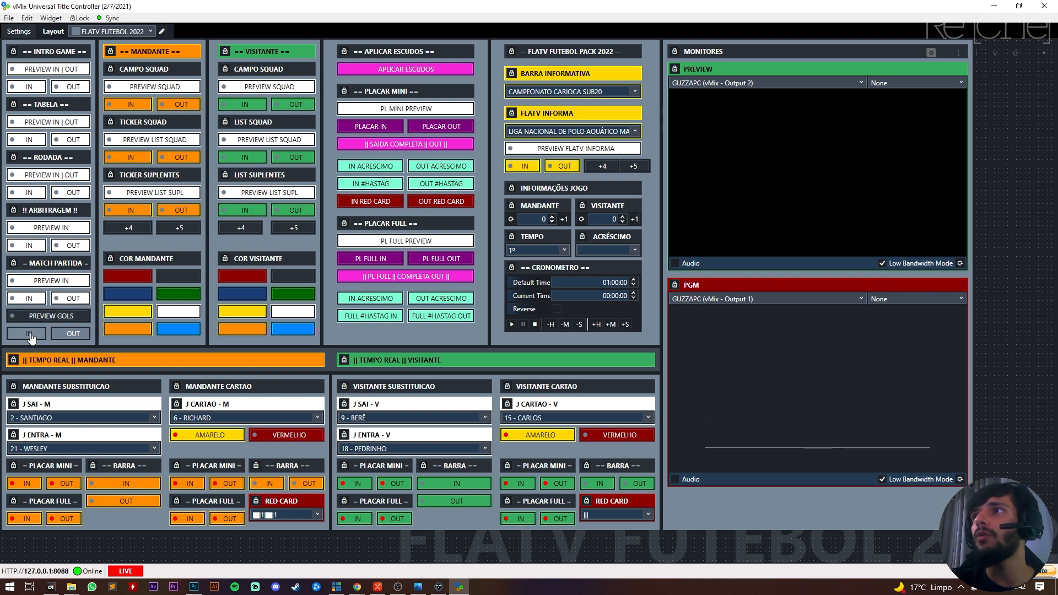
click(88, 337)
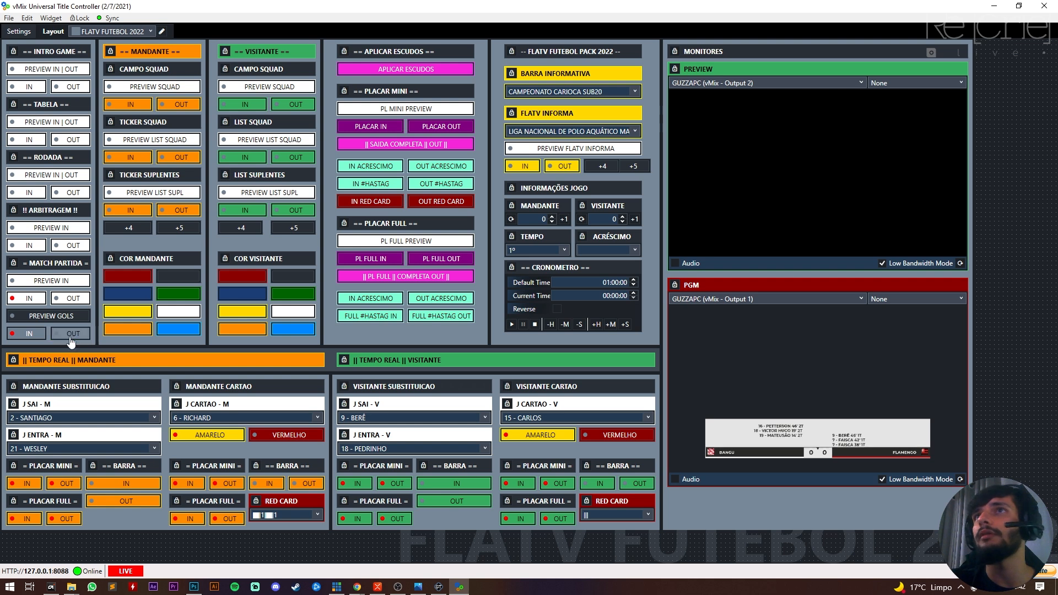
click(23, 336)
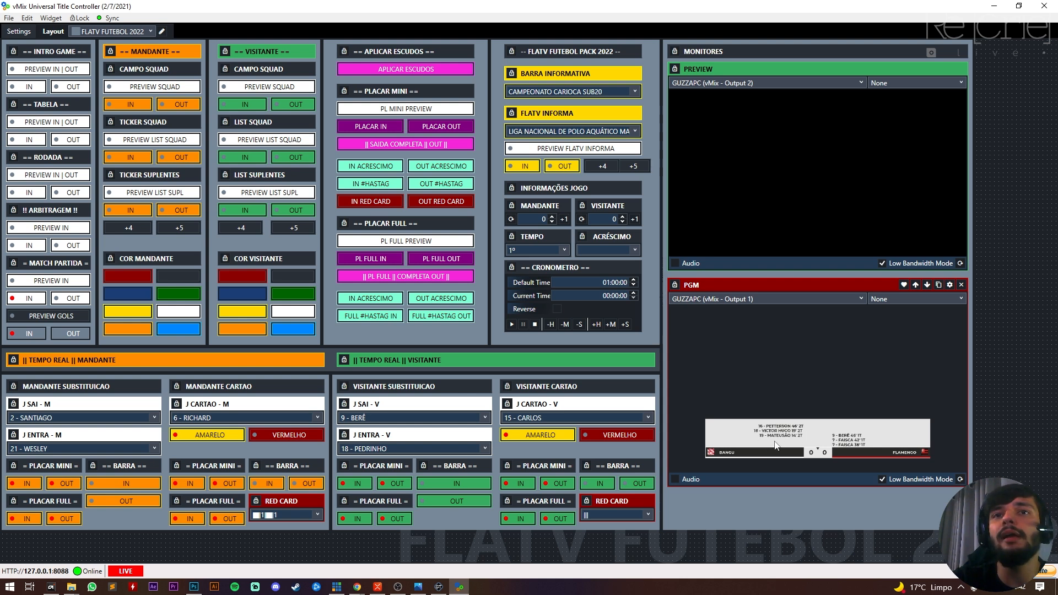
Step: Revisit the course plan in XMind and switch to vMix with the goals title on overlay 1
click(382, 590)
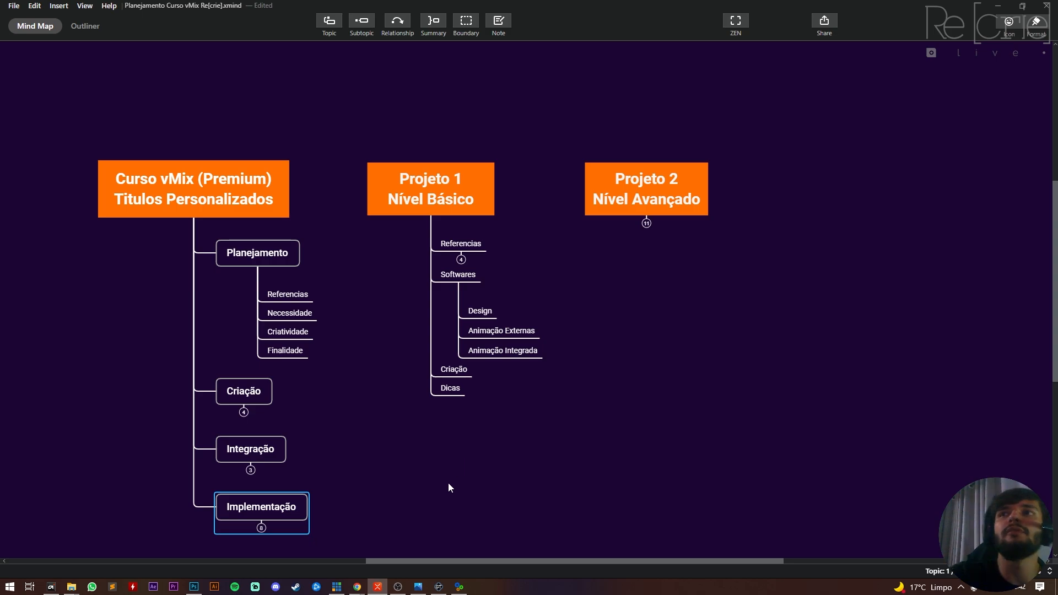
click(379, 589)
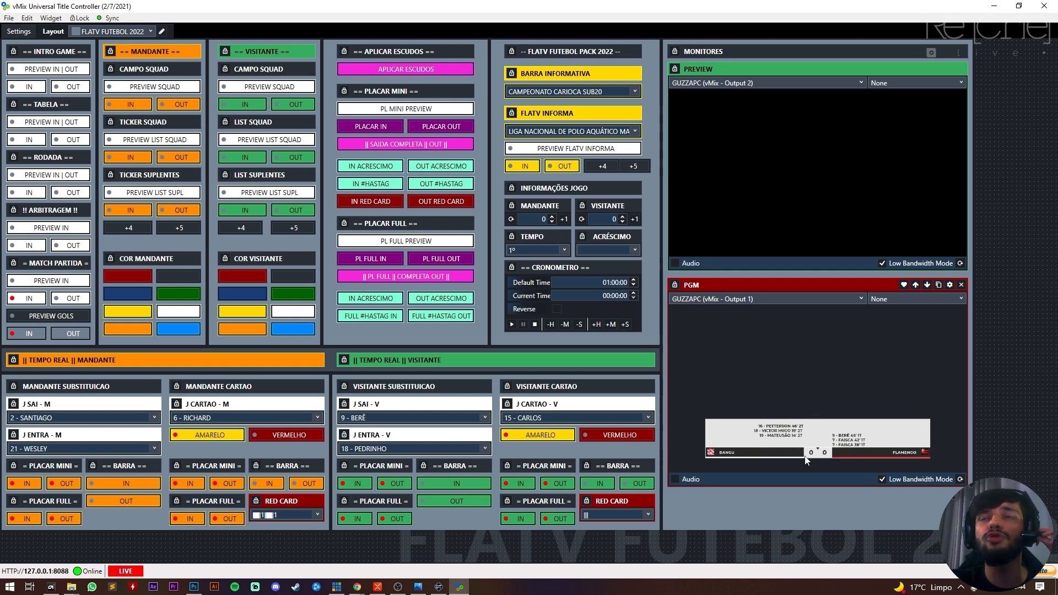
click(337, 588)
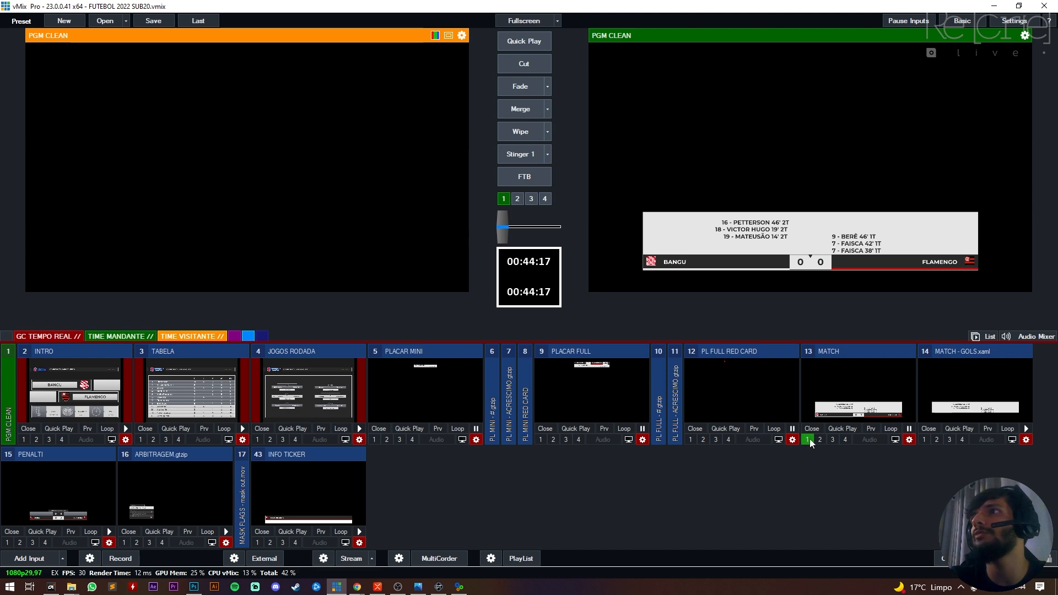
Step: Examine the Multi View layer and Position settings of the MATCH input and close its settings
click(909, 440)
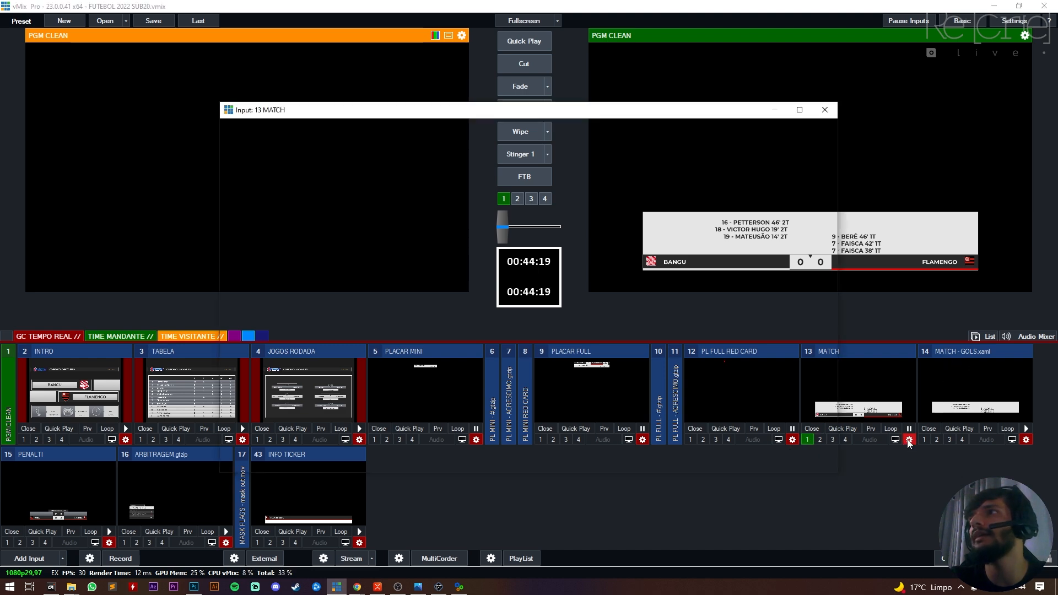
click(237, 213)
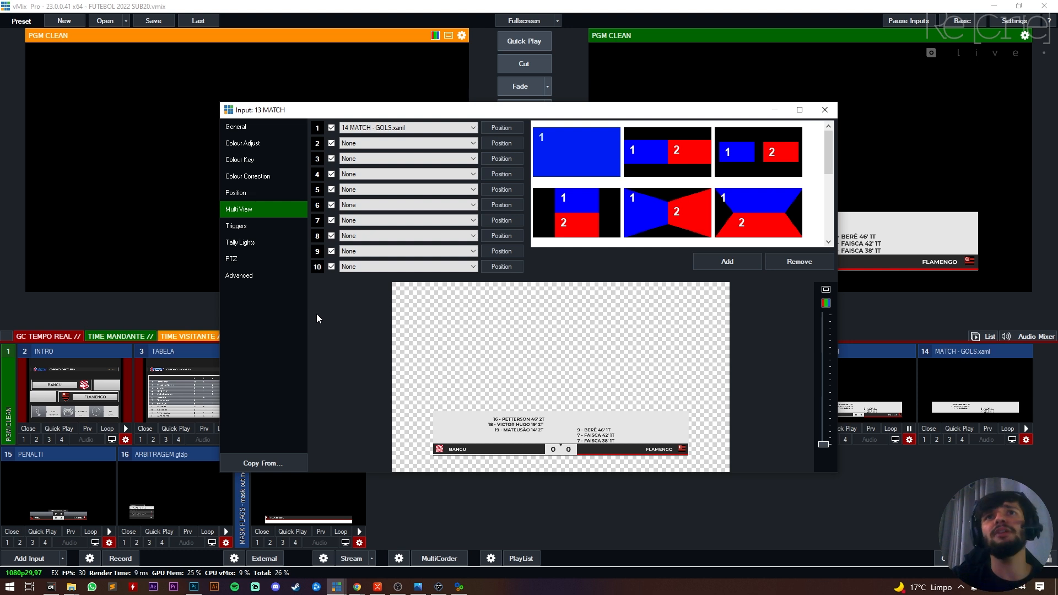
click(495, 128)
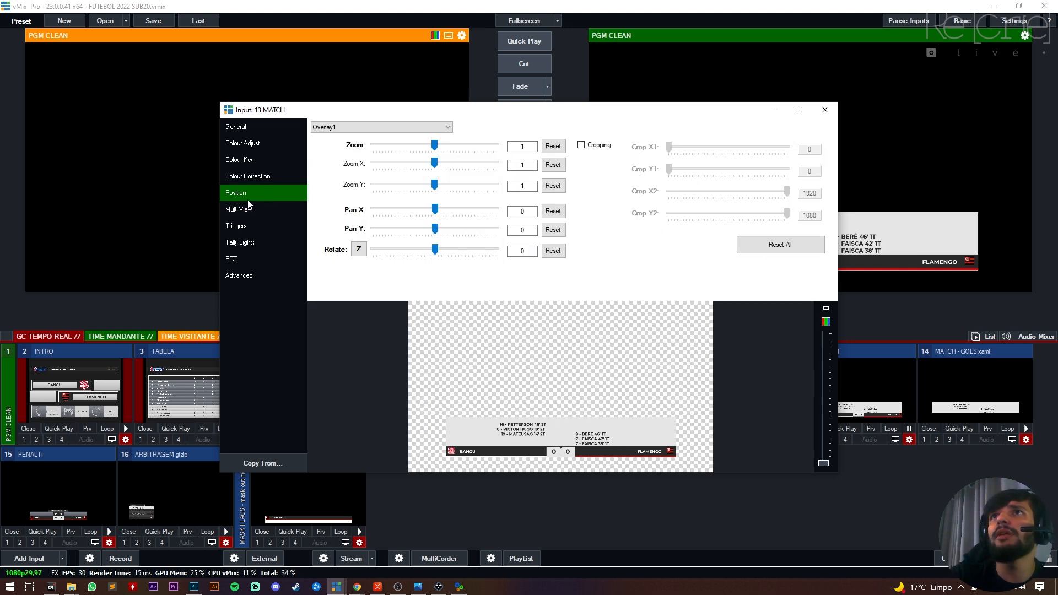
click(825, 110)
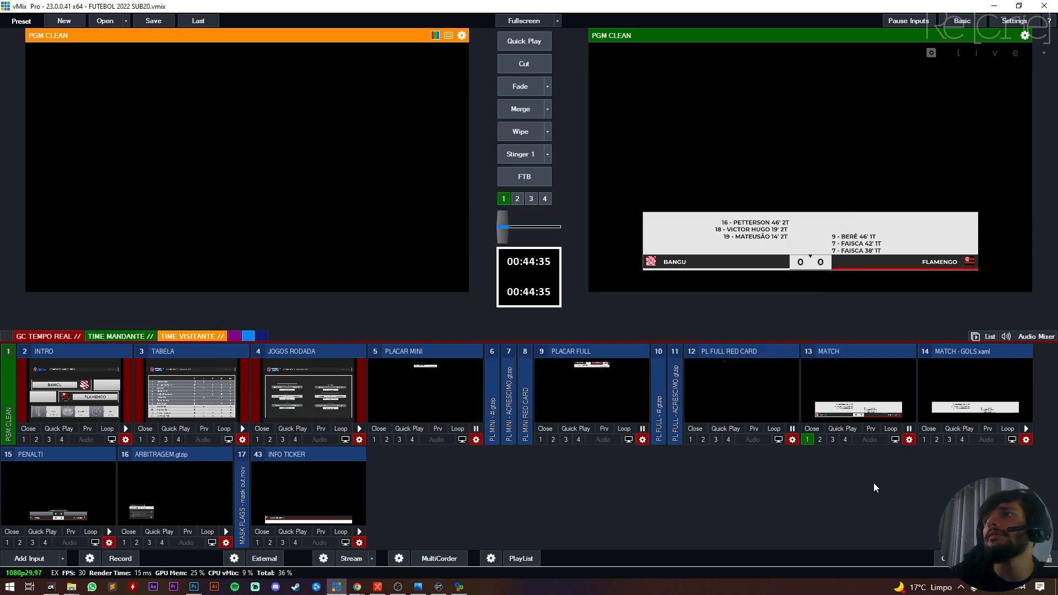
Step: Take the goals title off the output from Universal Title Controller and return to the XMind course plan
click(460, 587)
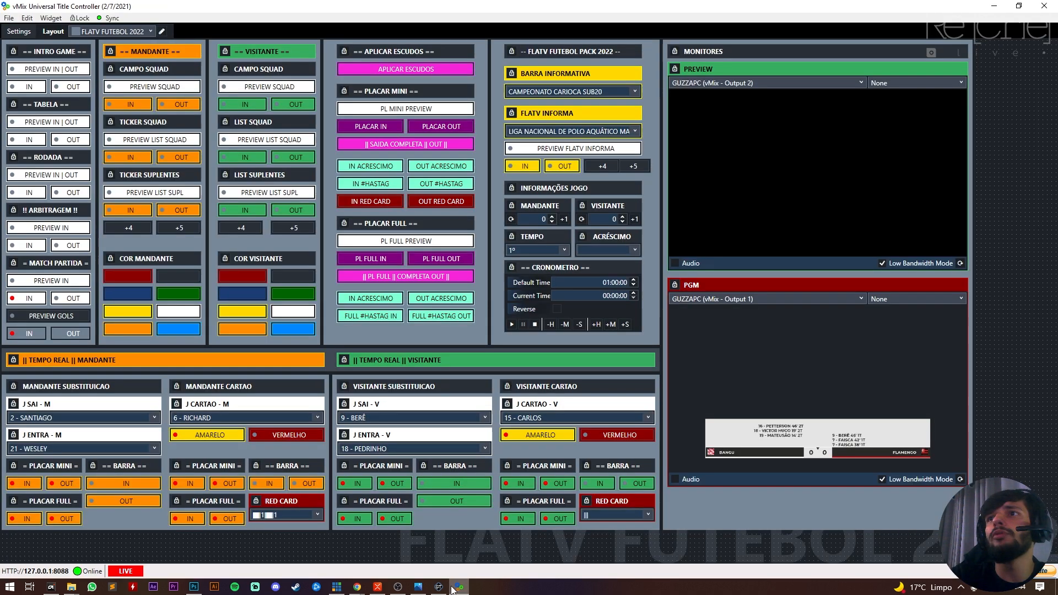
click(75, 334)
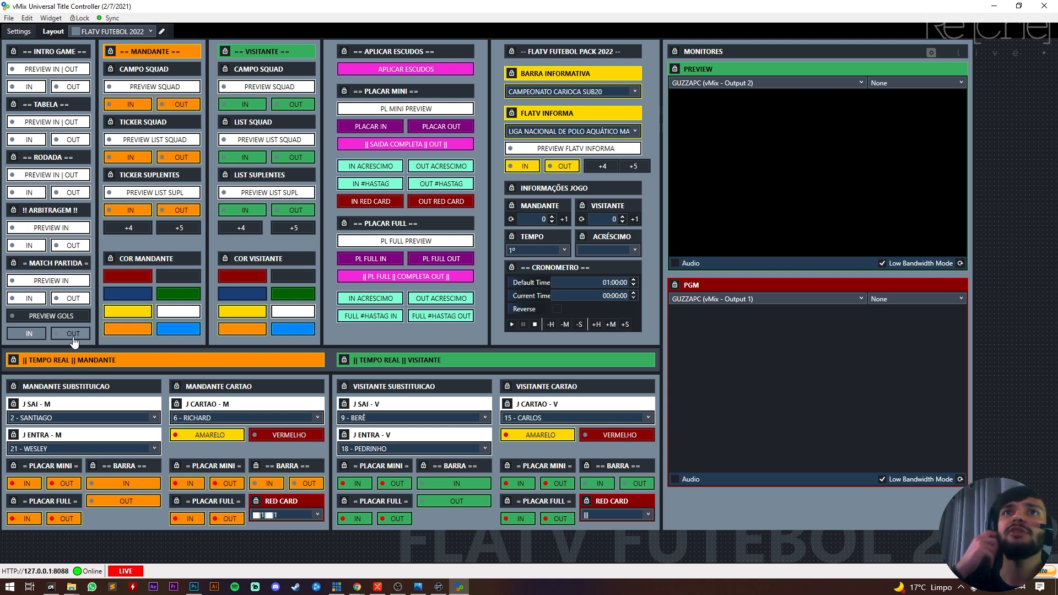
click(343, 589)
click(378, 587)
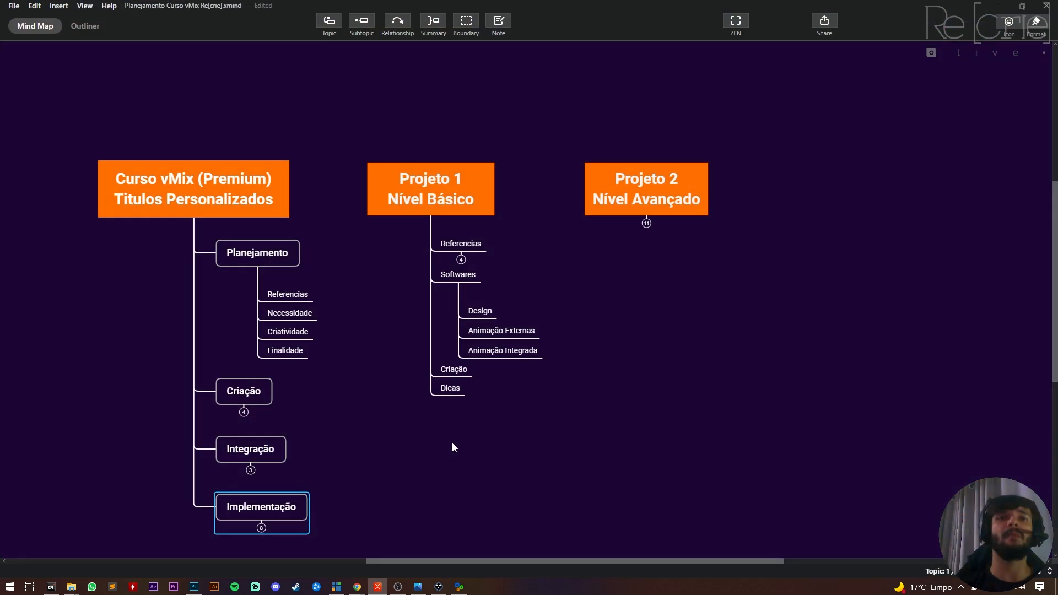